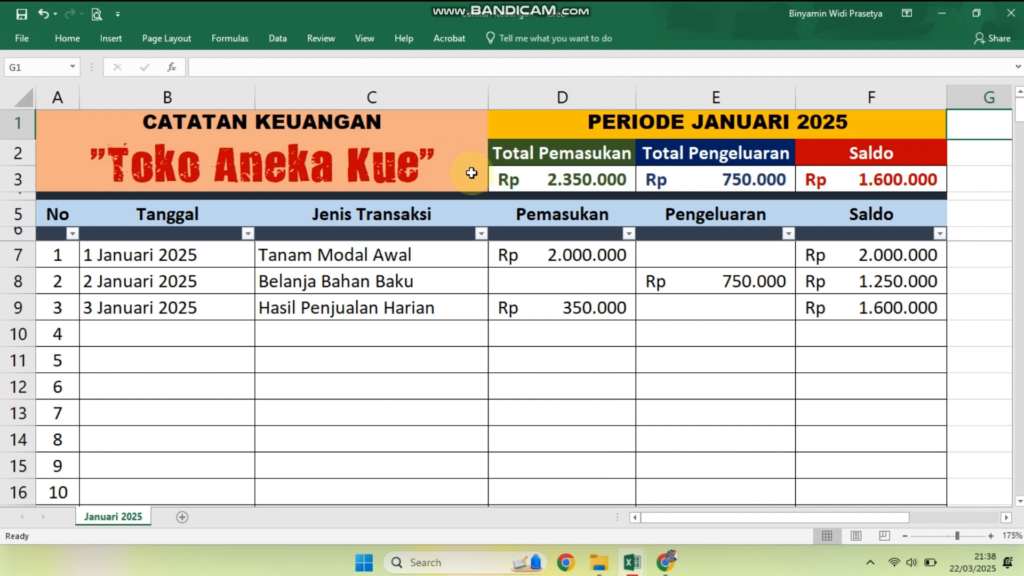
Record transaction 4 in row 10: date 4 Januari 2025, type Hasil Penjualan Harian, and Pemasukan 250000.
left_click(404, 400)
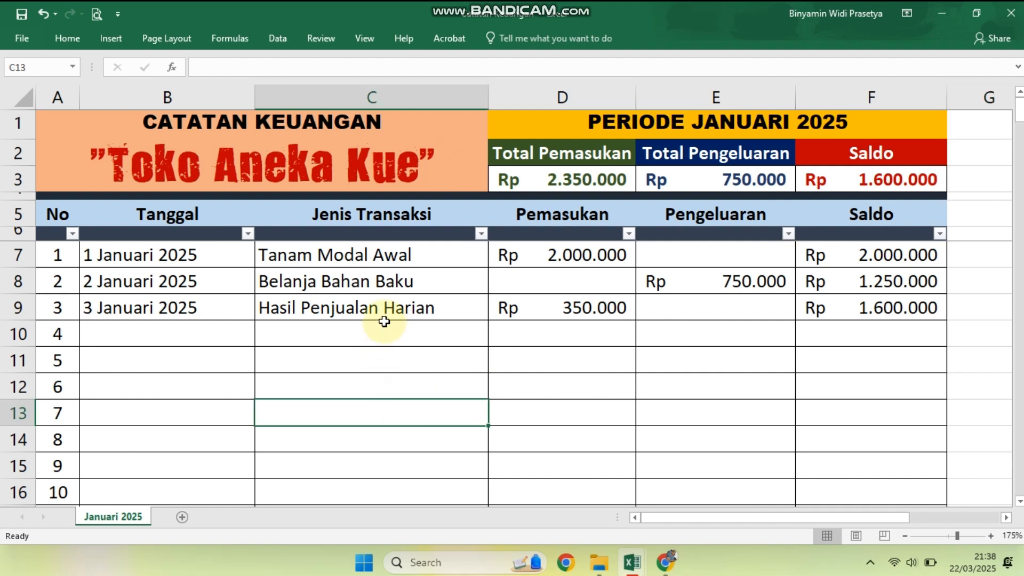
left_click(196, 339)
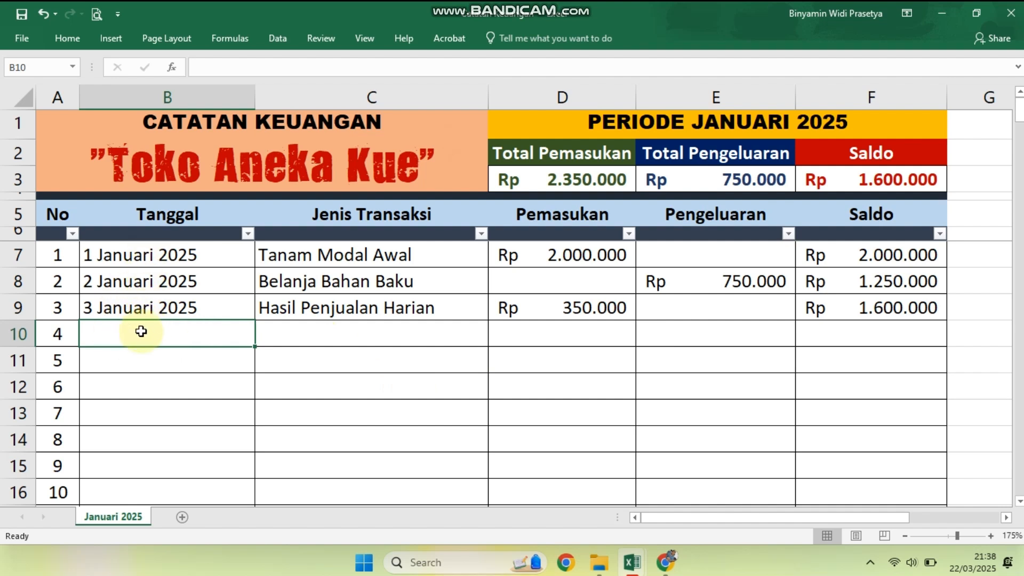
type("4 ")
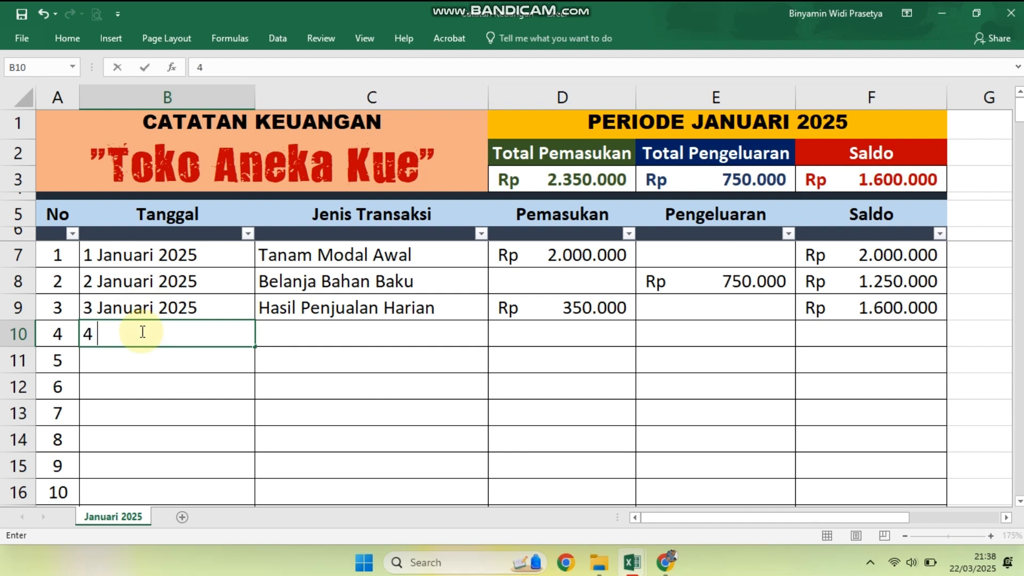
type("Januari 2025")
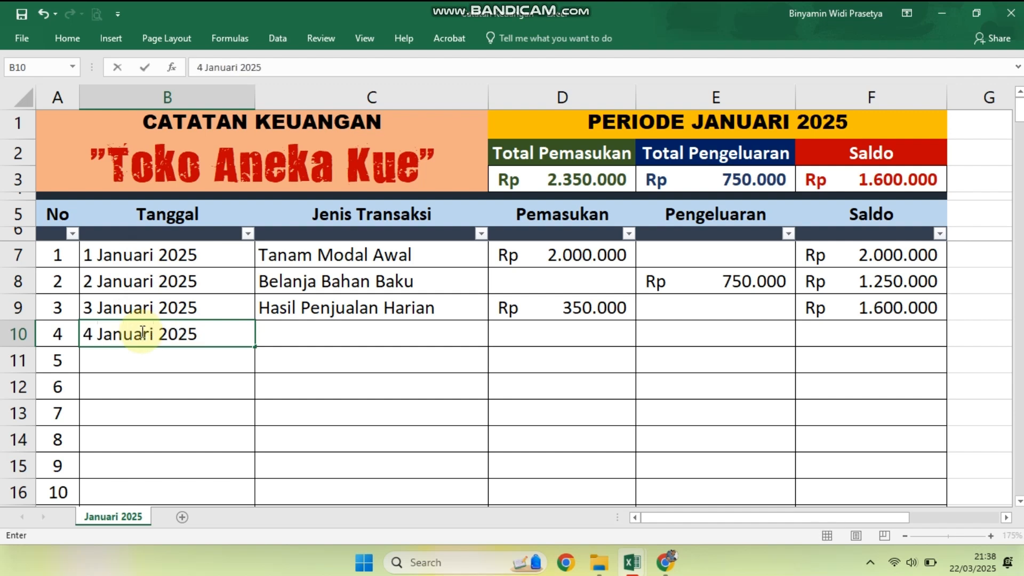
left_click(314, 338)
type("Ha")
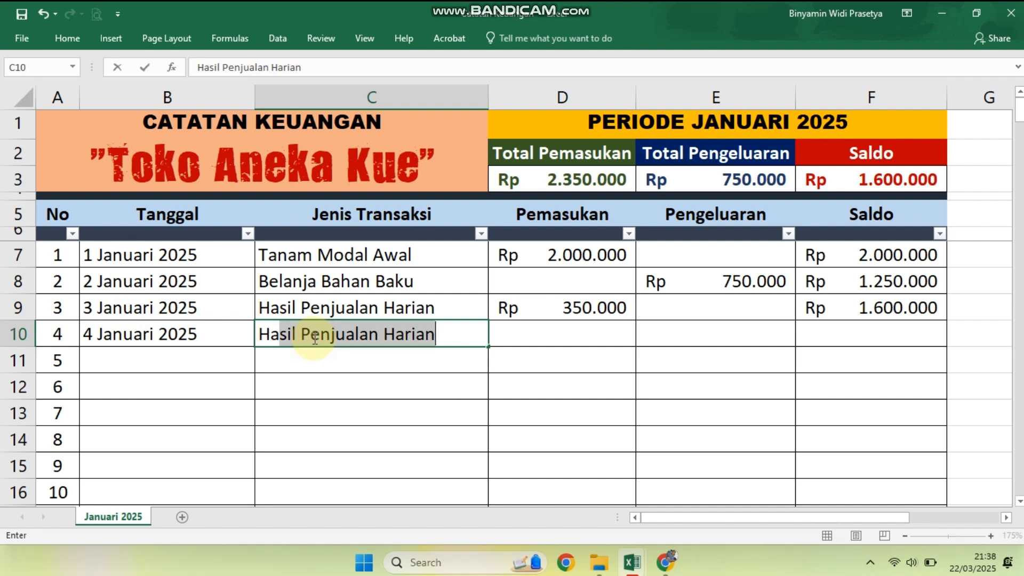
left_click(487, 368)
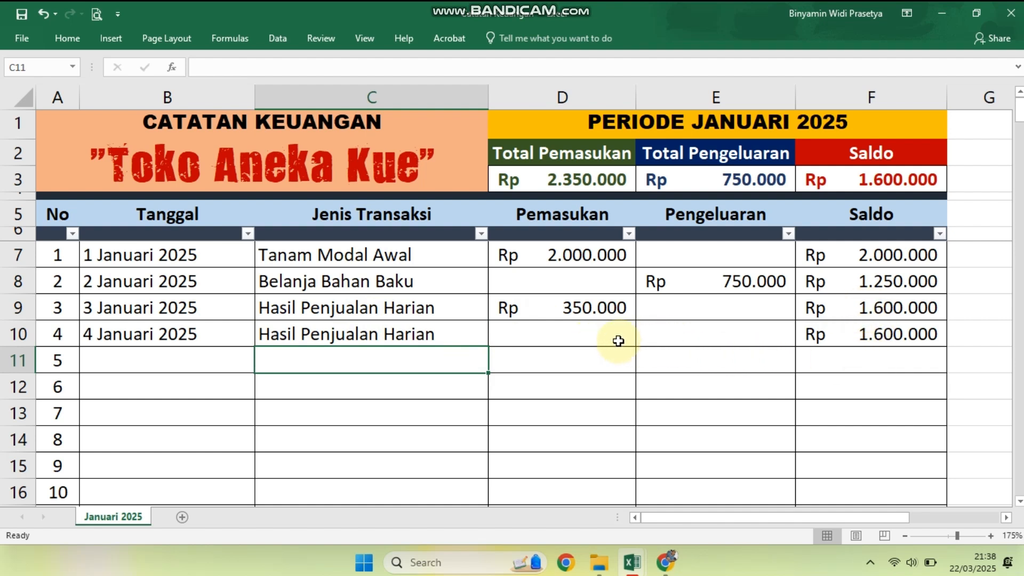
left_click(544, 339)
type("250000")
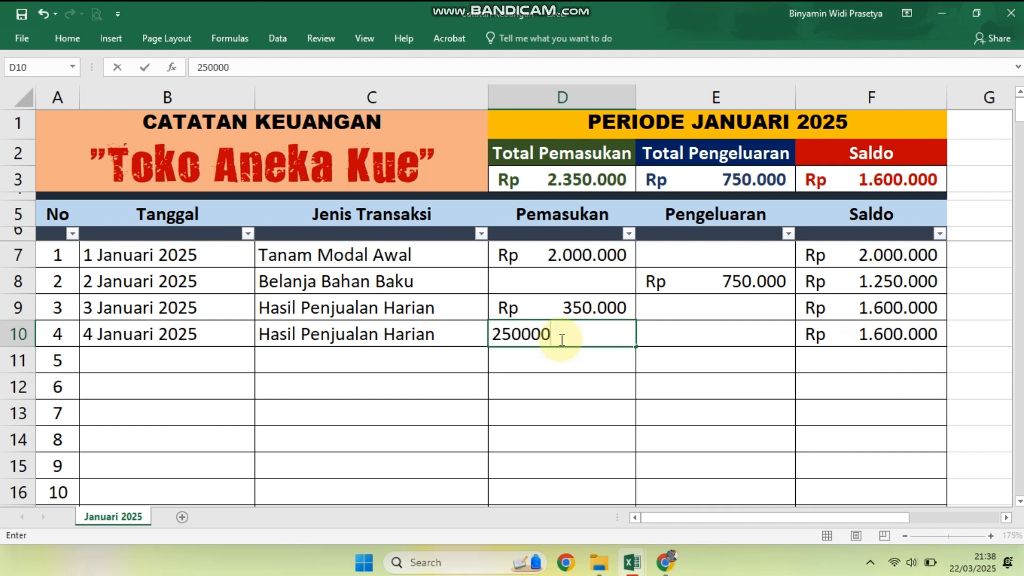
key("Return")
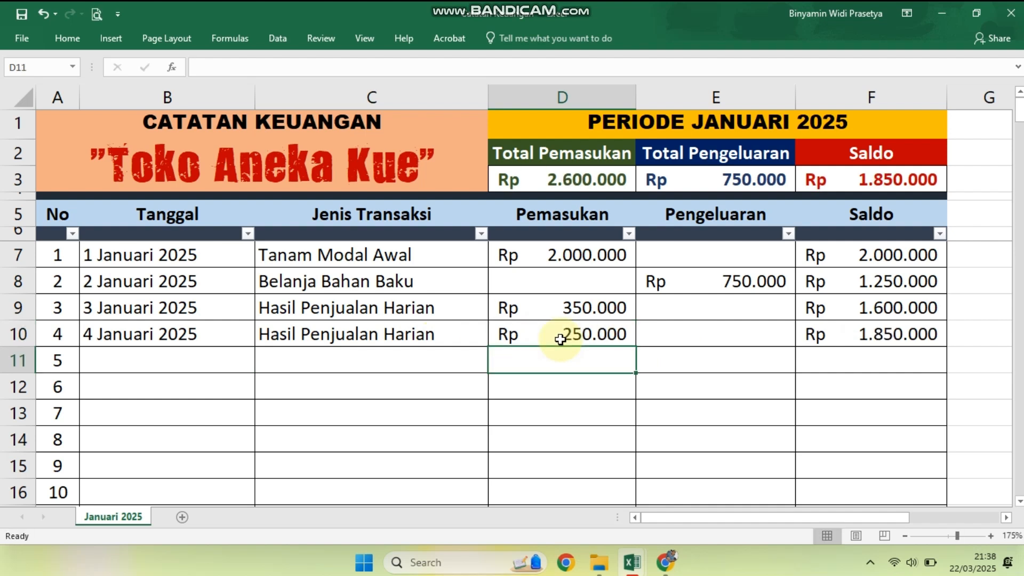
Record transaction 5 in row 11: date 4 Januari 2025, type Belanja Bahan Baku, and Pengeluaran 500.000.
left_click(178, 360)
type("4 Januari 2025")
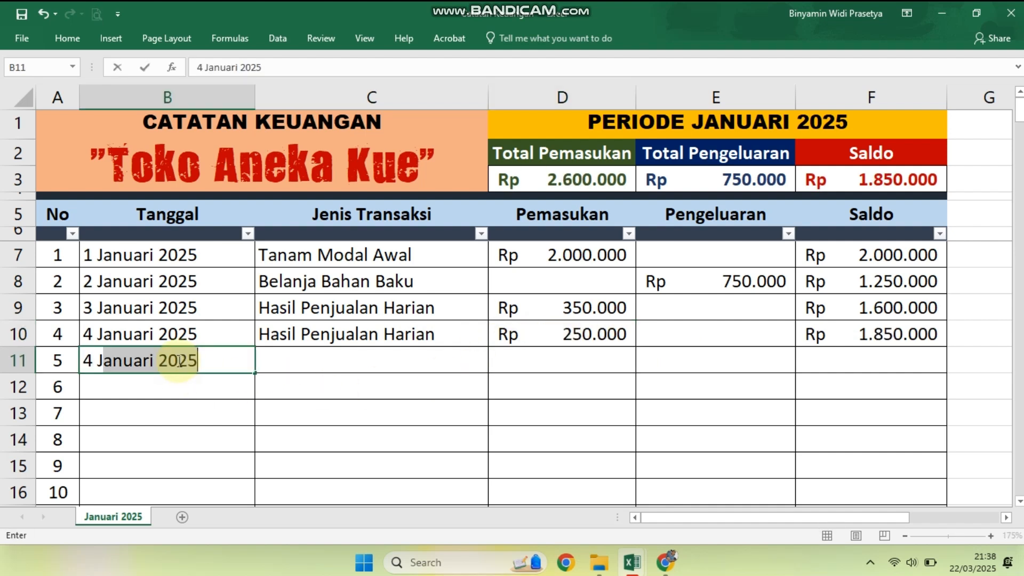
key("Tab")
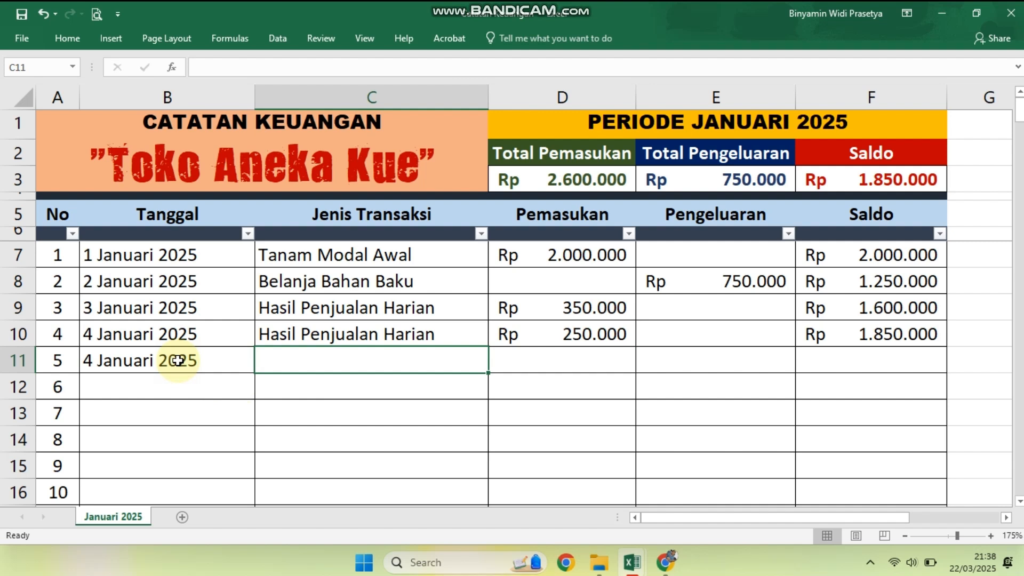
type("Belanja Bahan Baku")
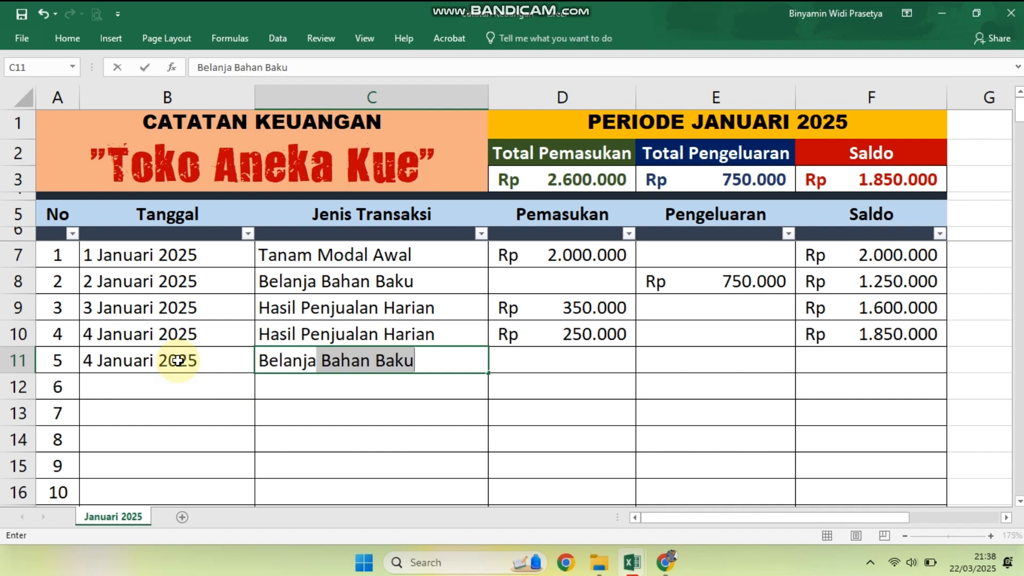
key("Tab")
key("Tab")
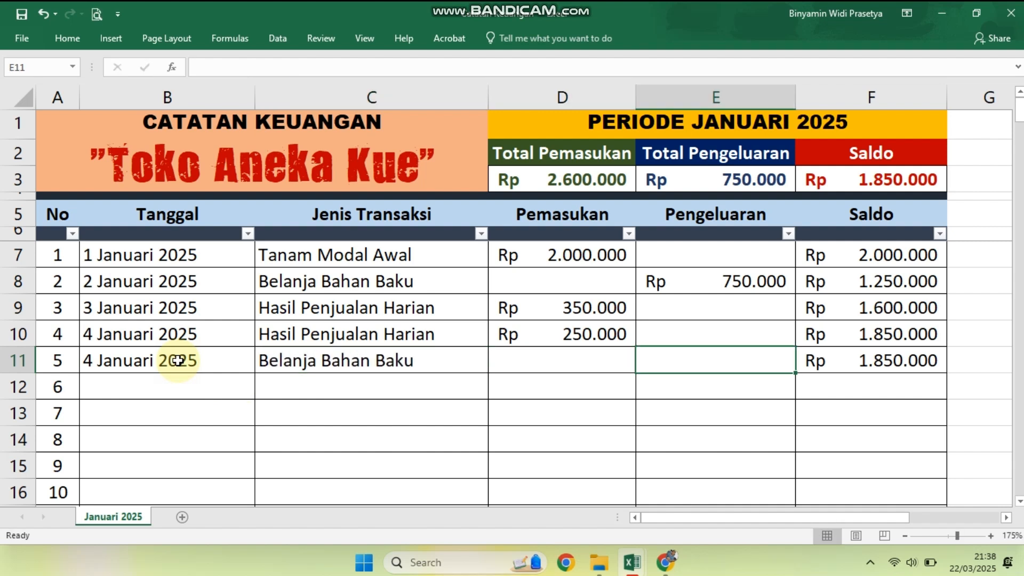
type("500")
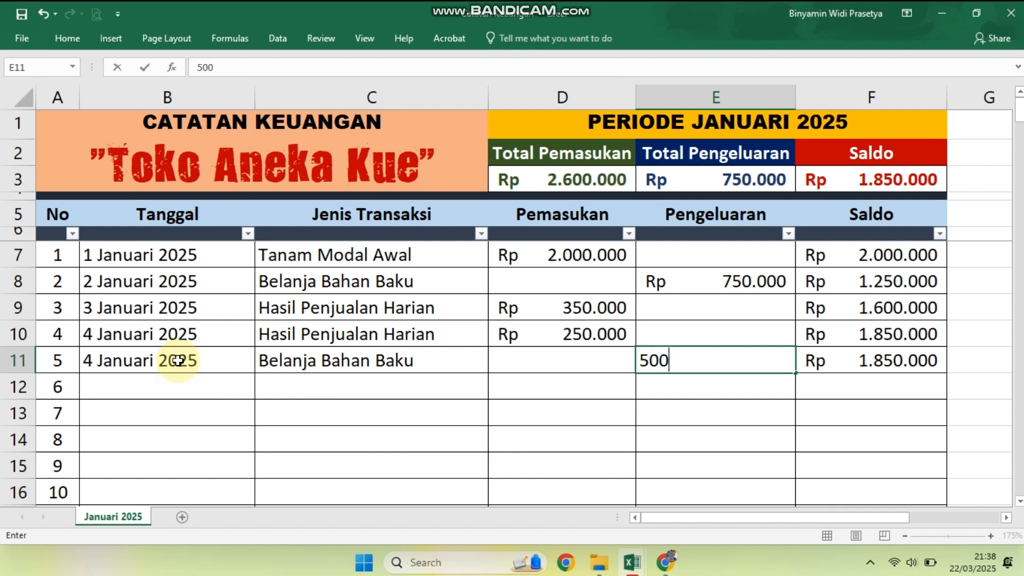
type(".000")
key("Return")
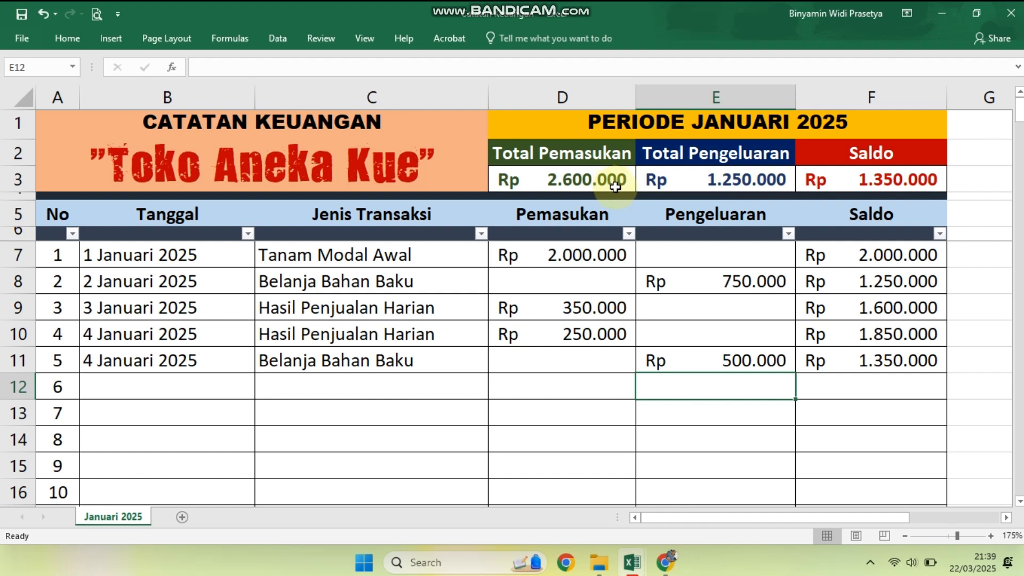
scroll(964, 362, "down", 2)
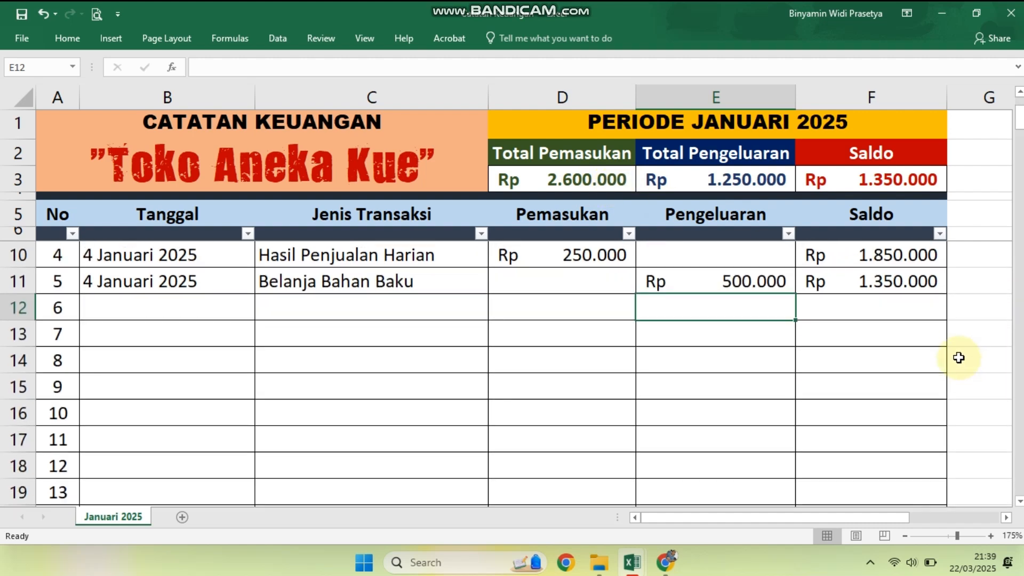
scroll(958, 357, "up", 2)
scroll(959, 357, "up", 2)
scroll(956, 354, "down", 2)
scroll(955, 354, "up", 2)
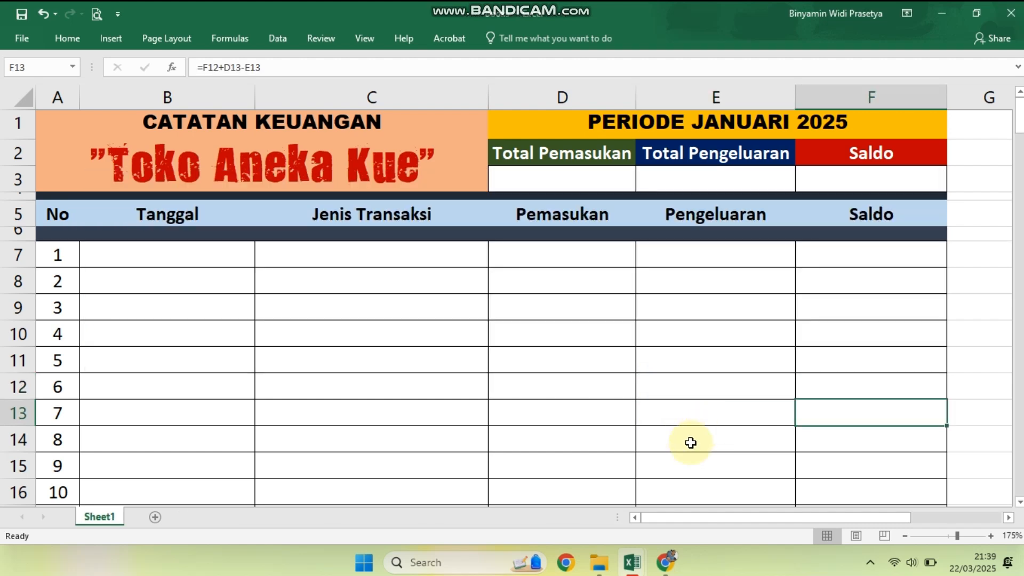
Examine the blank template's title, period heading, total and saldo headers, and the empty cells beneath them.
left_click(691, 444)
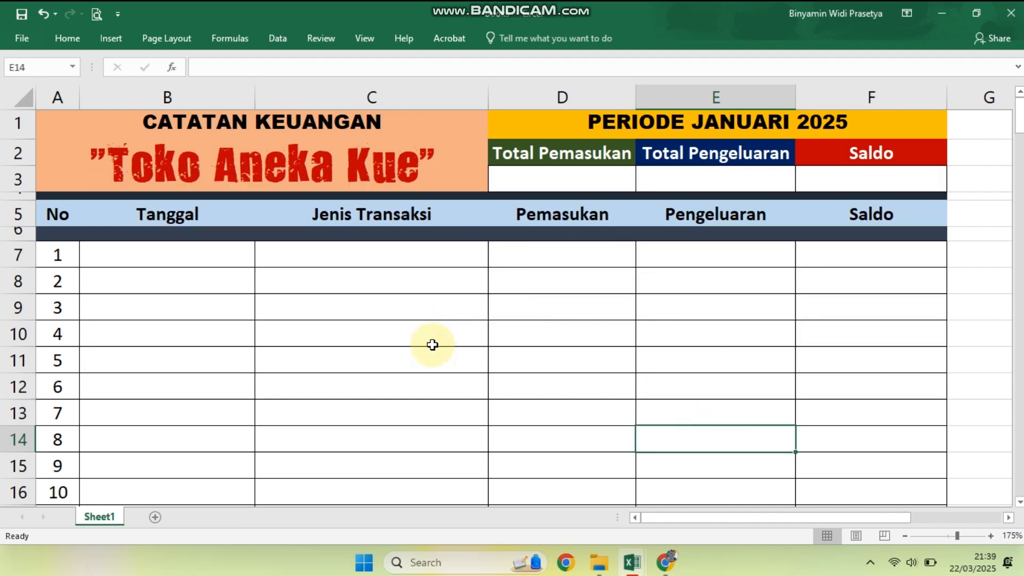
left_click(62, 126)
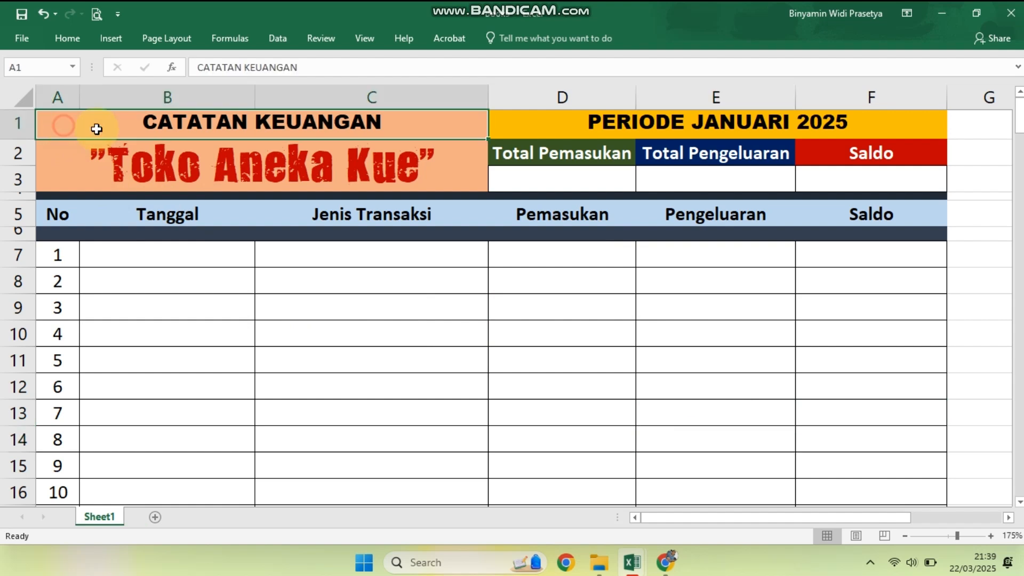
left_click(987, 256)
left_click(599, 173)
left_click(681, 176)
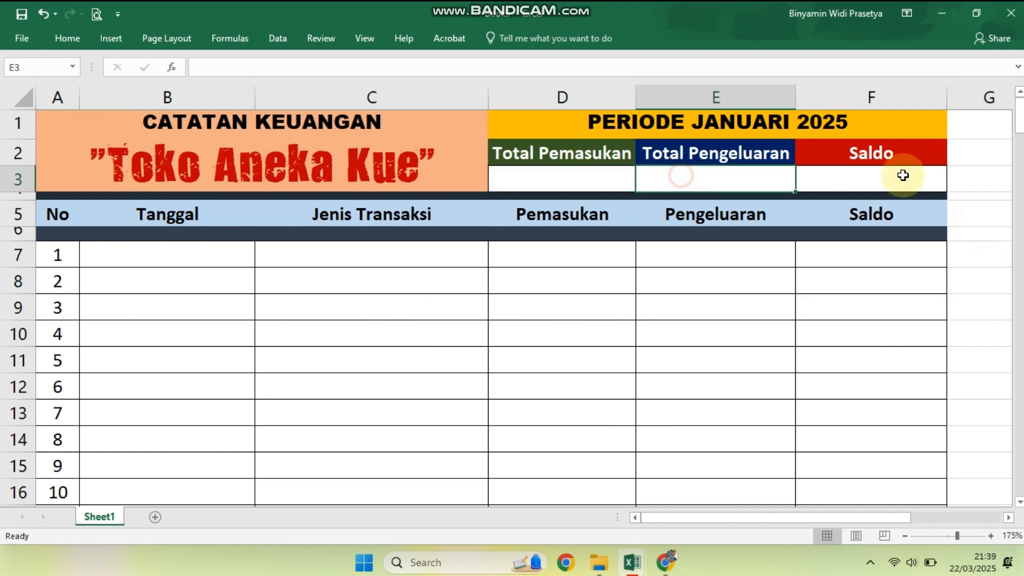
left_click(896, 173)
left_click(860, 257)
left_click(309, 337)
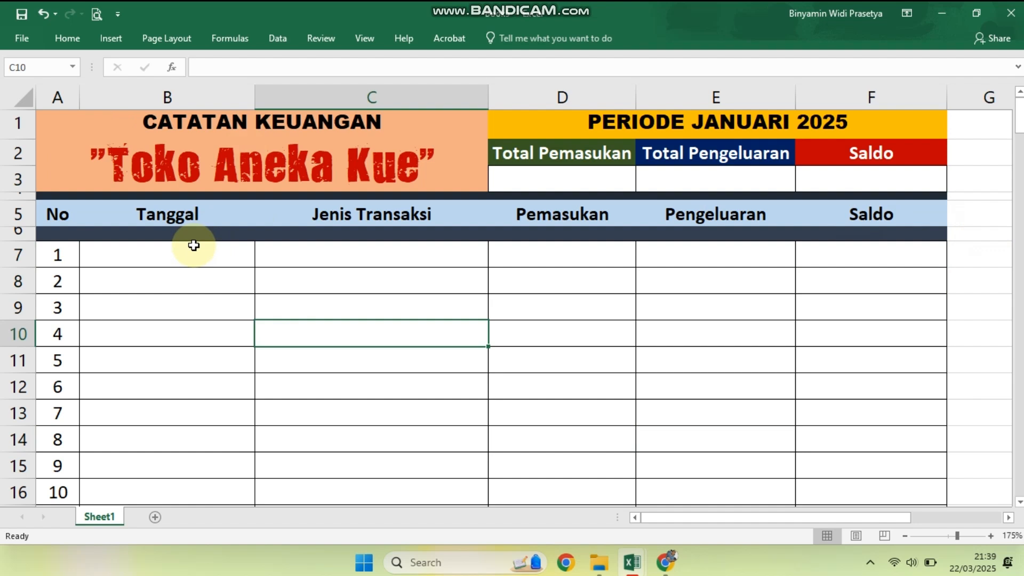
left_click(496, 121)
left_click(590, 149)
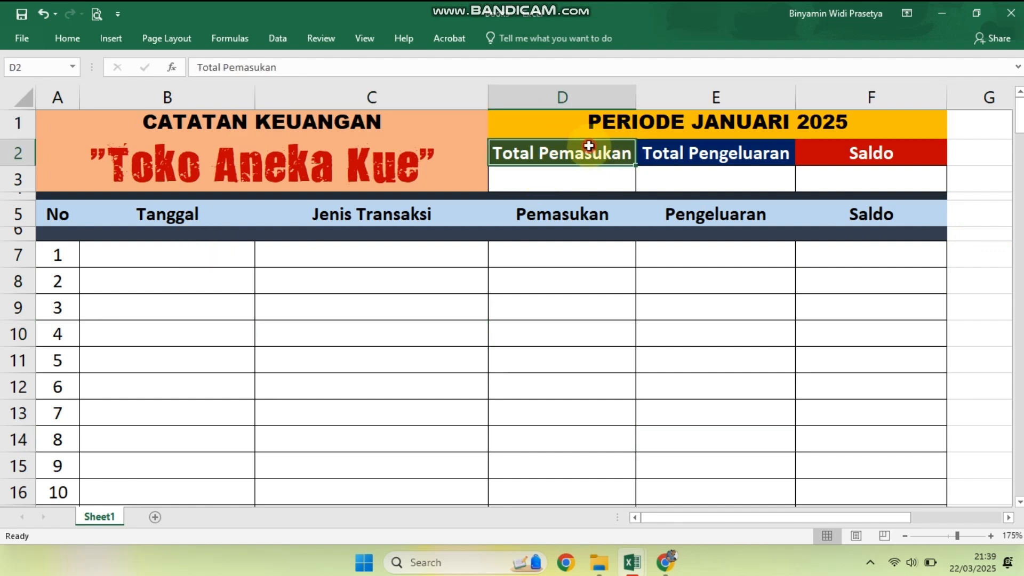
left_click(686, 152)
left_click(875, 155)
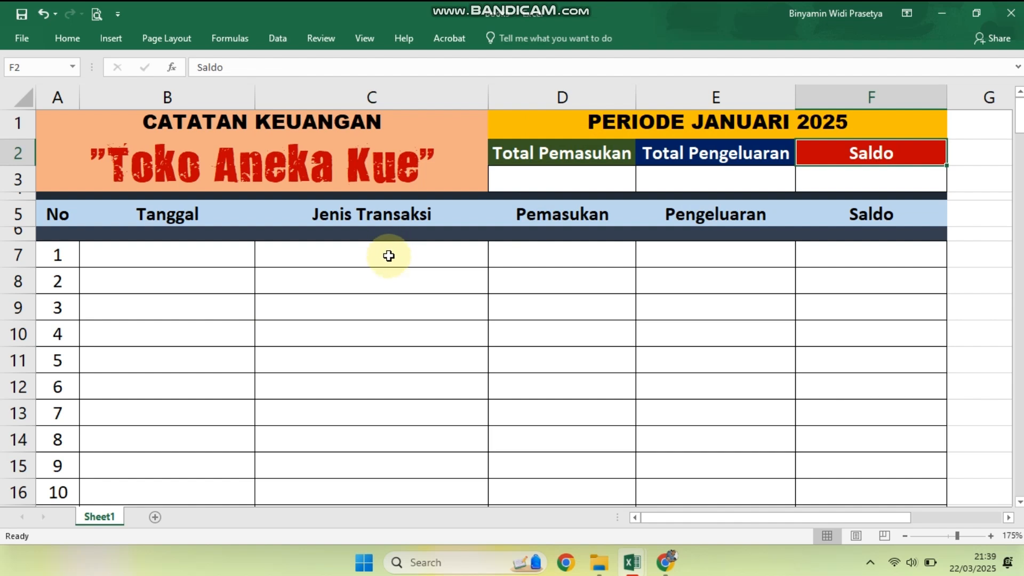
Fill in row 7 of the blank template with the date 1 Januari 2025 and the transaction type Penanaman Modal Awal.
left_click(214, 263)
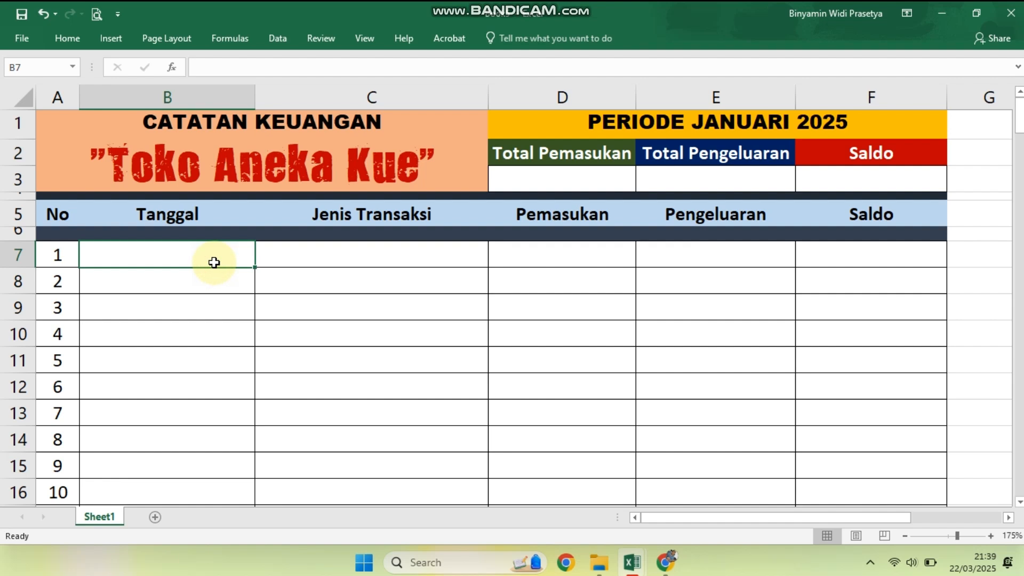
type("1 Jan")
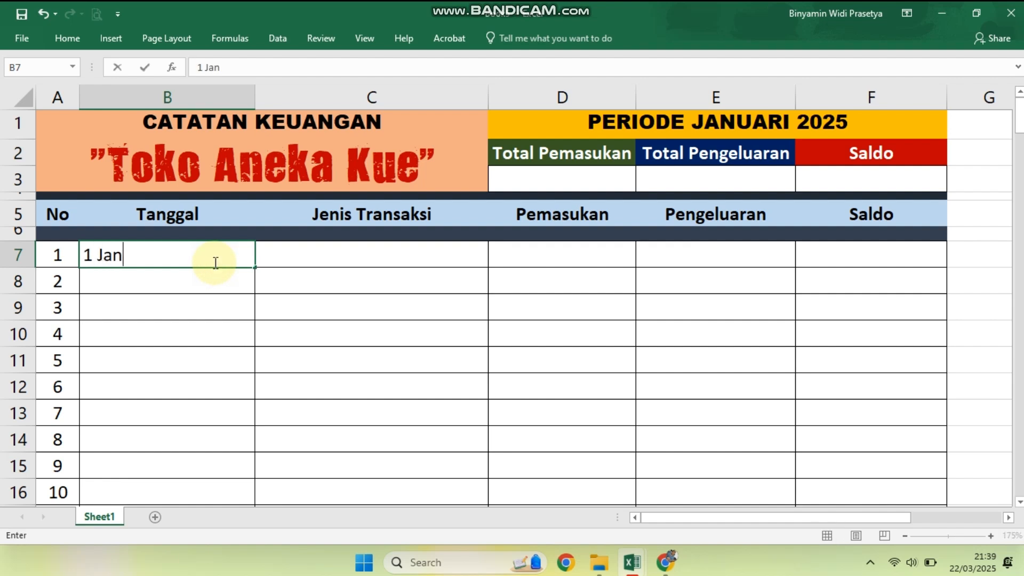
type("uari 2025")
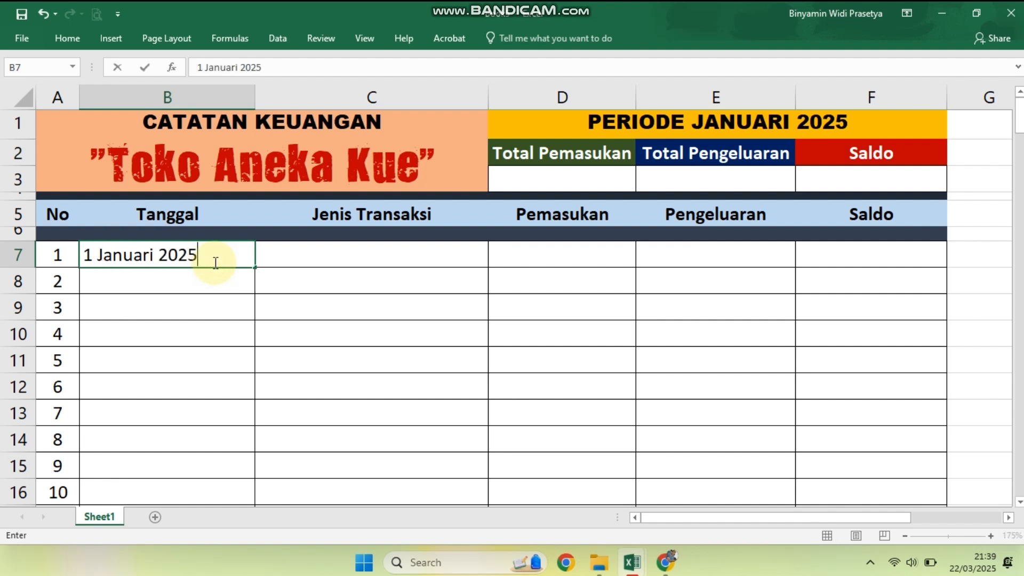
key("Tab")
type("P")
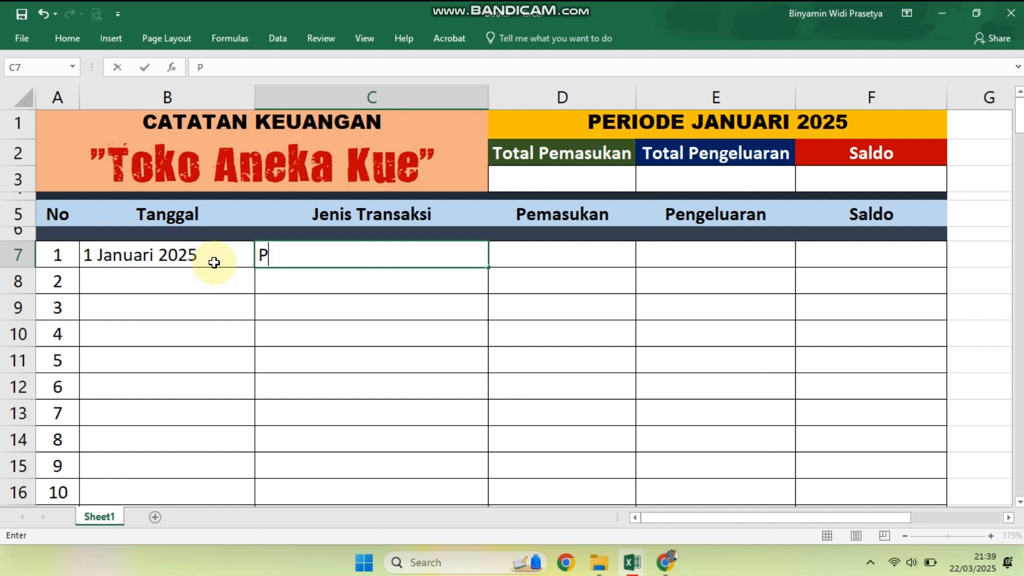
type("enanaman Modal Awal")
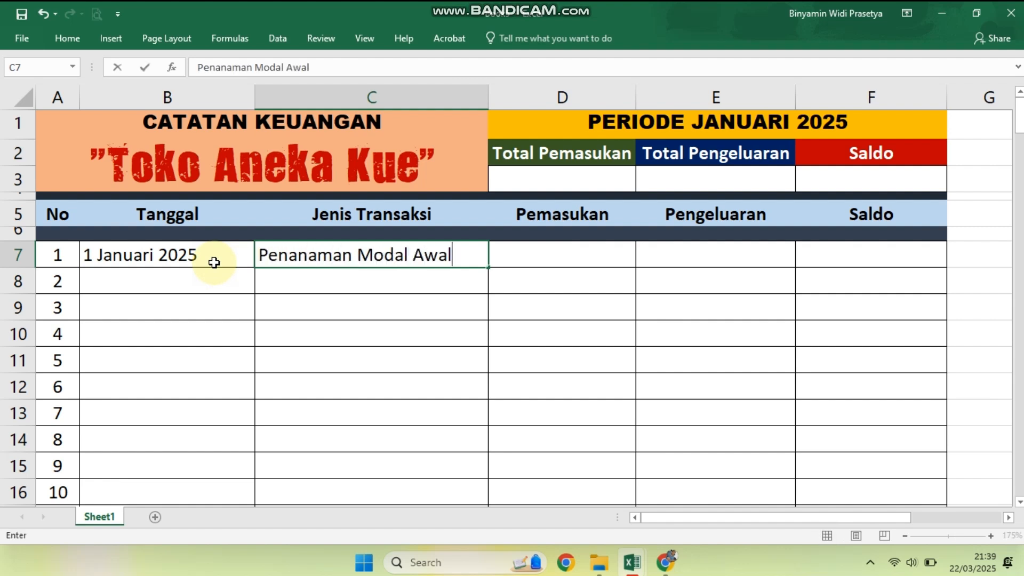
key("Tab")
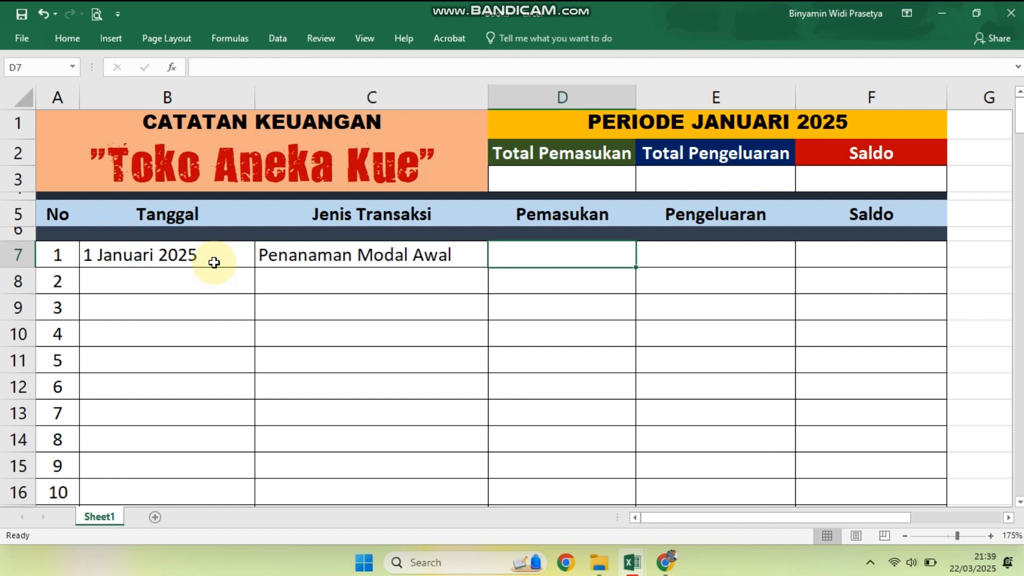
Enter 2000000 as the Pemasukan of the first transaction in D7.
left_click(542, 284)
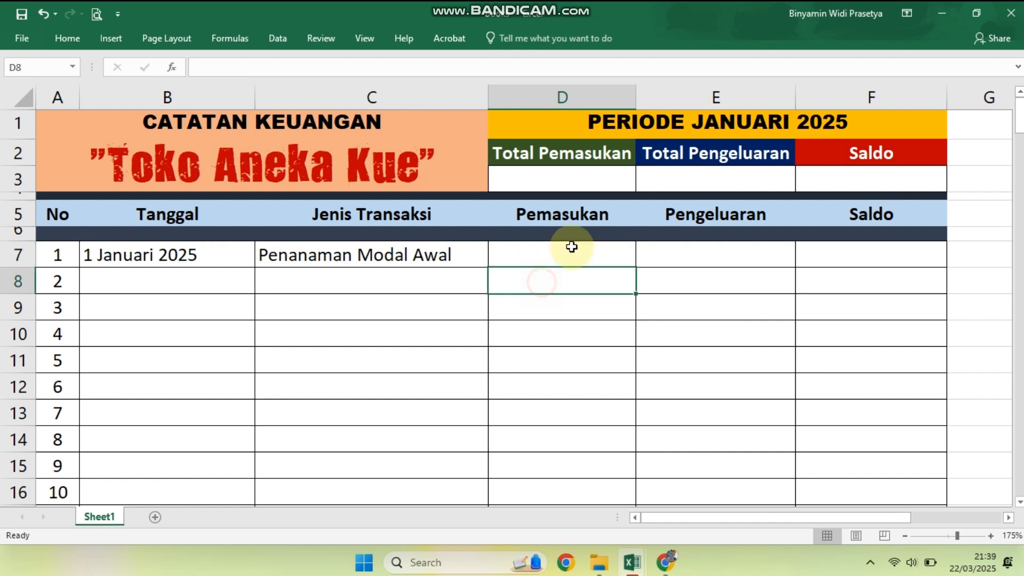
left_click(572, 248)
type("2000000")
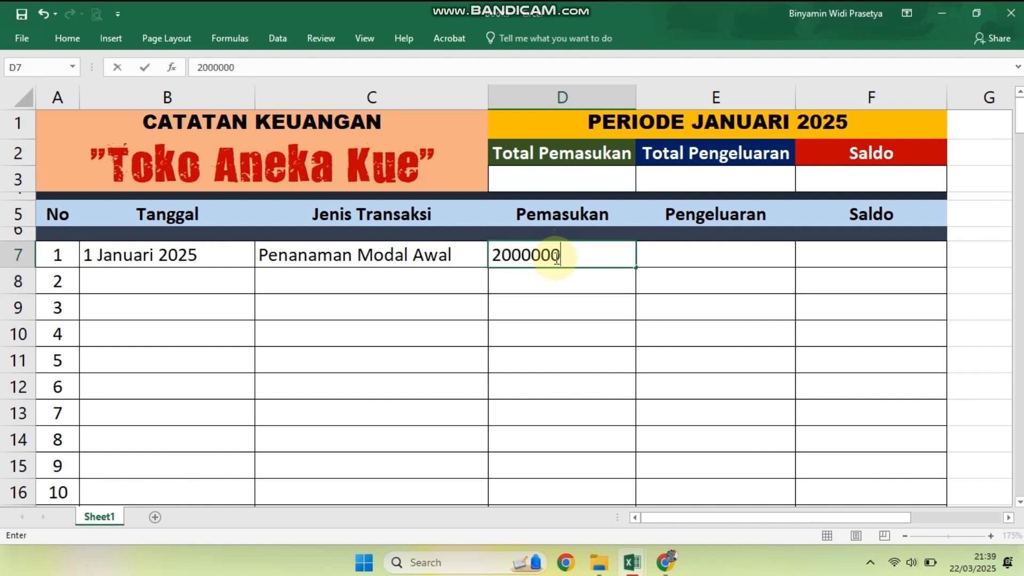
key("Return")
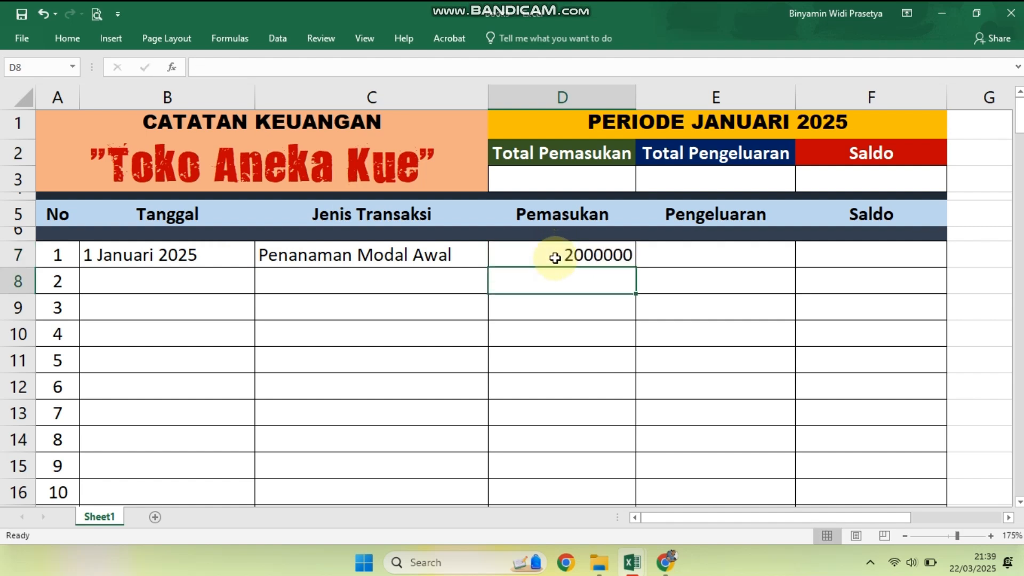
left_click(585, 307)
left_click(587, 256)
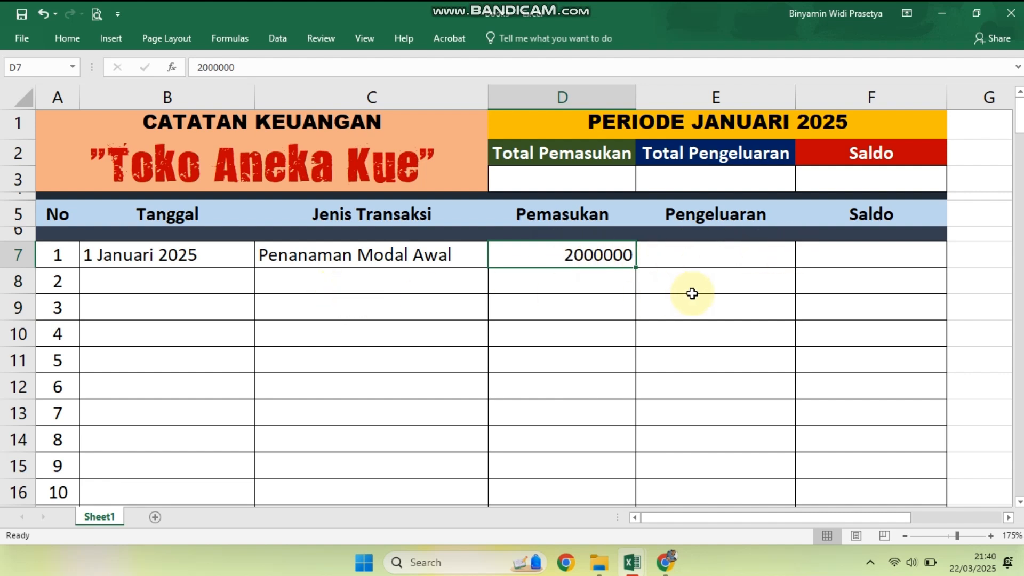
Make the first transaction's saldo in F7 equal its Pemasukan with the formula =D7.
left_click(848, 257)
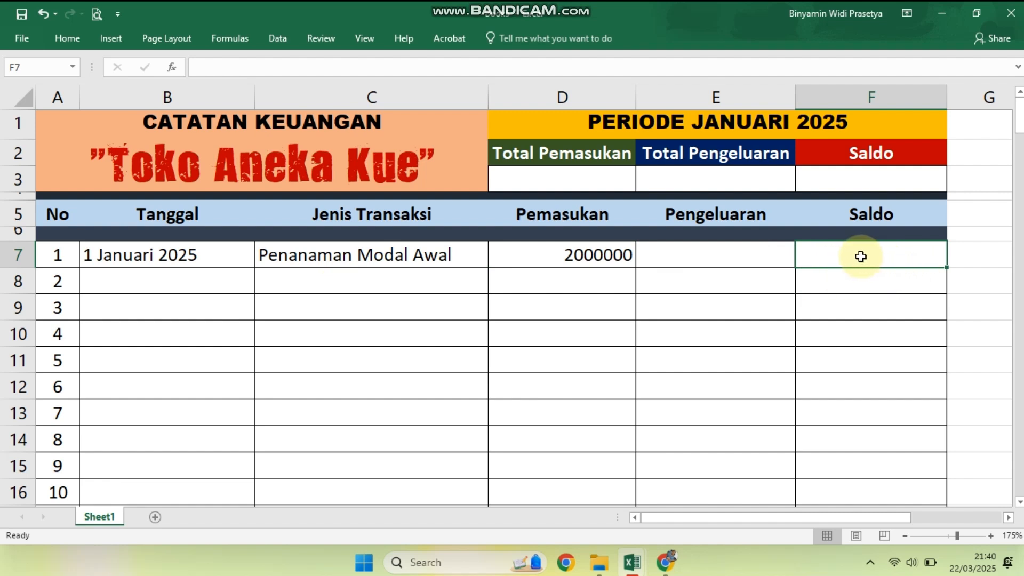
type("=")
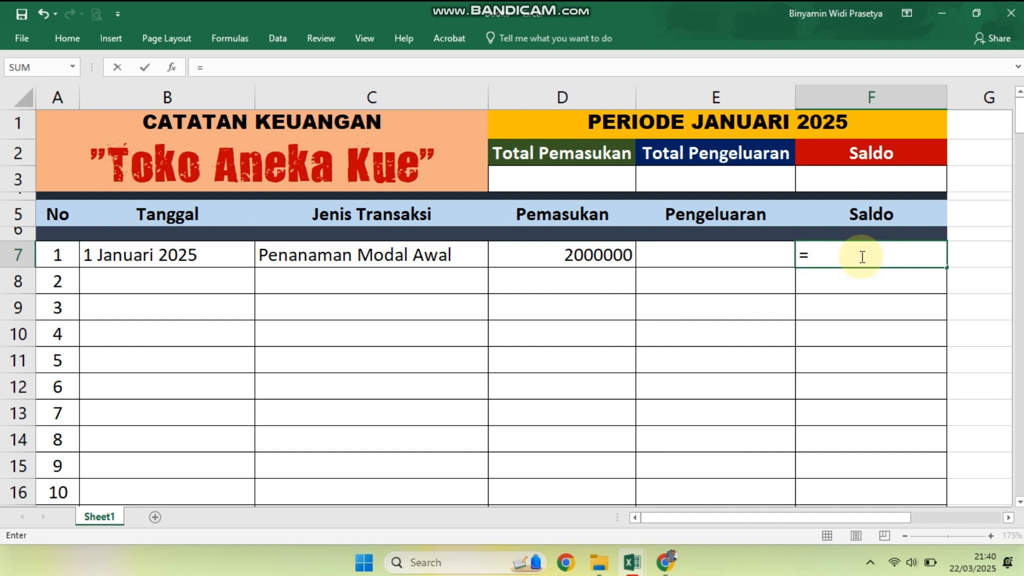
left_click(596, 255)
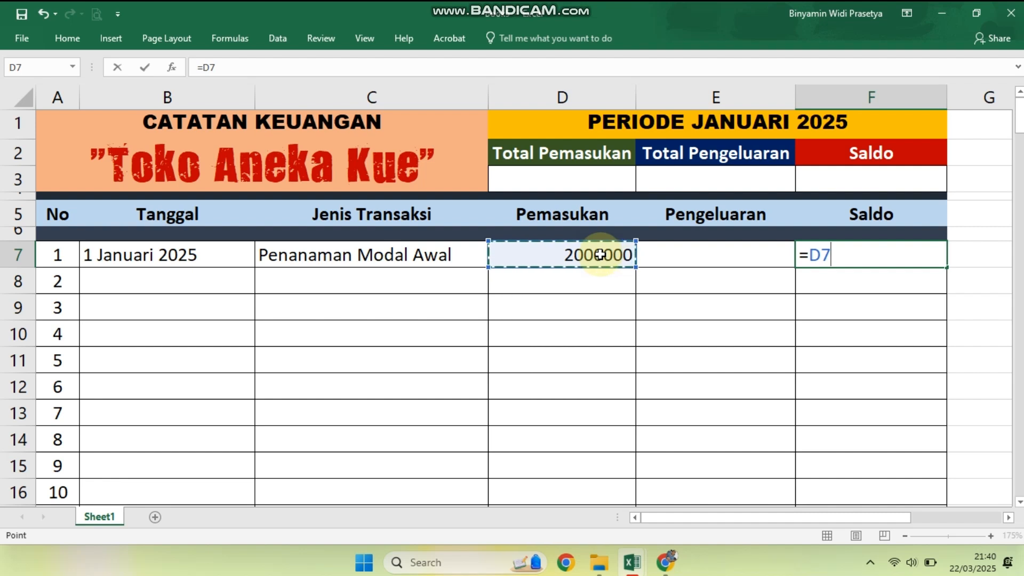
key("Return")
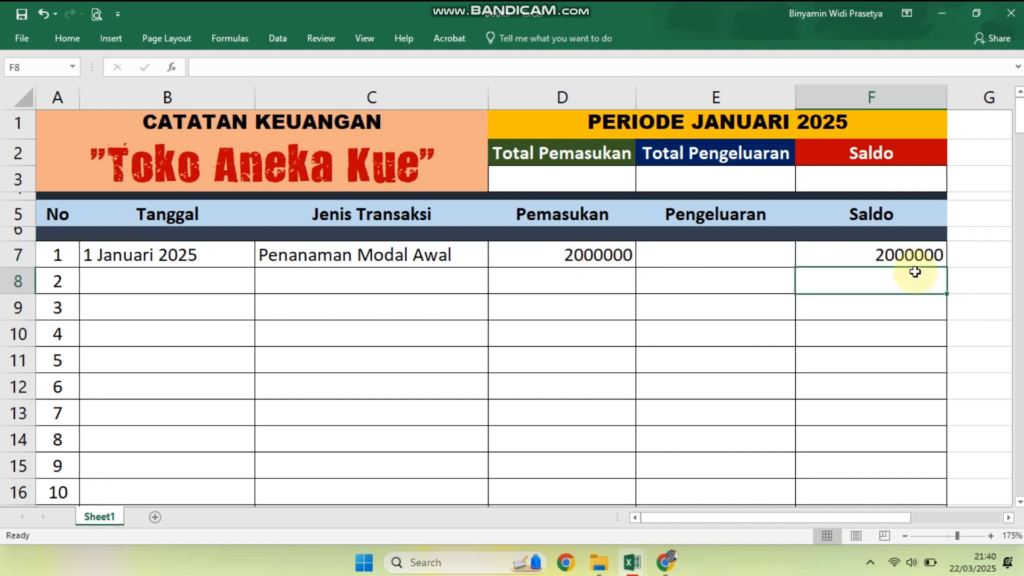
left_click(887, 255)
left_click(571, 256)
left_click(838, 251)
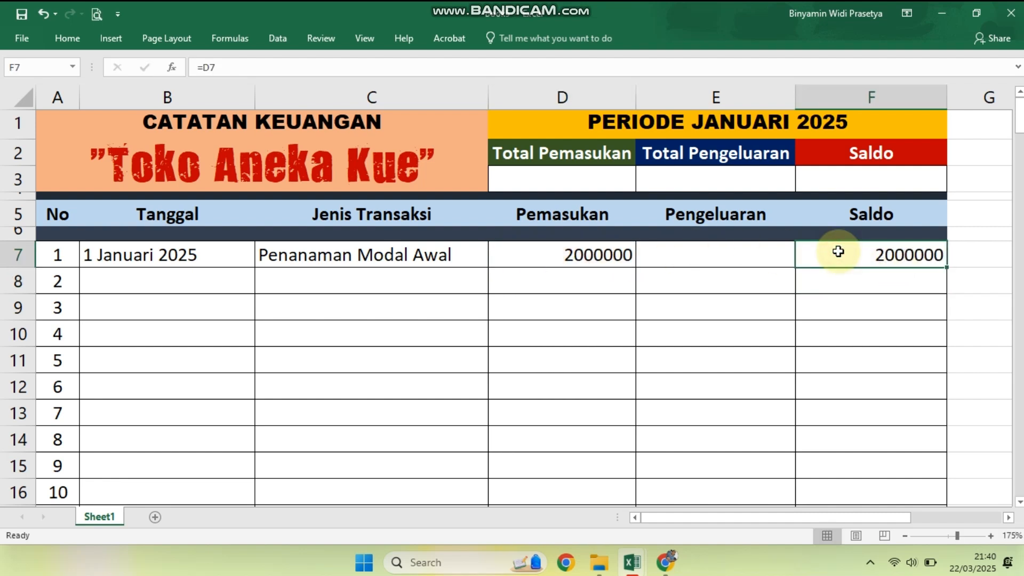
Enter 2 Januari 2025 as the date of transaction 2 in B8.
left_click(157, 278)
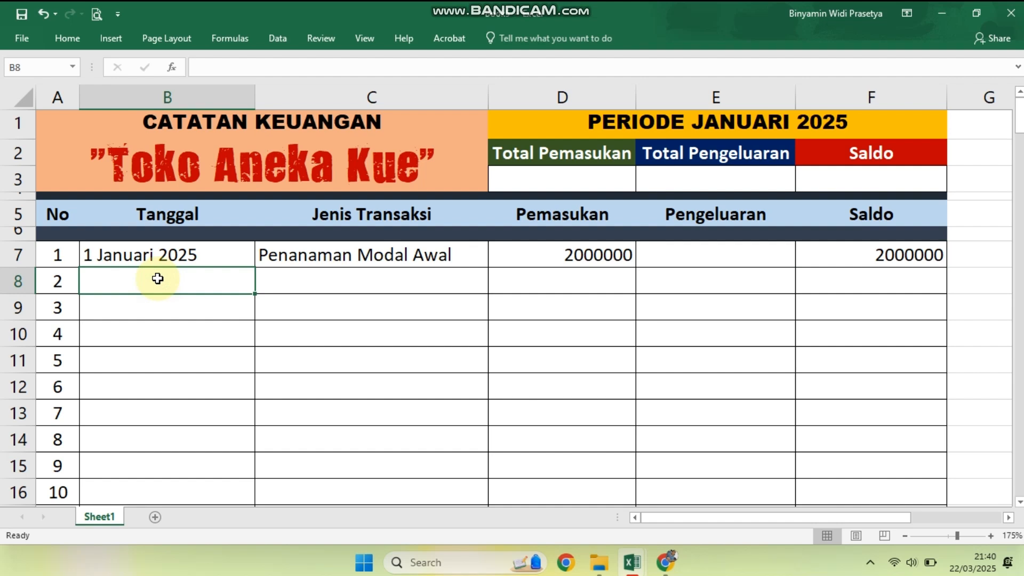
type("2 Januar")
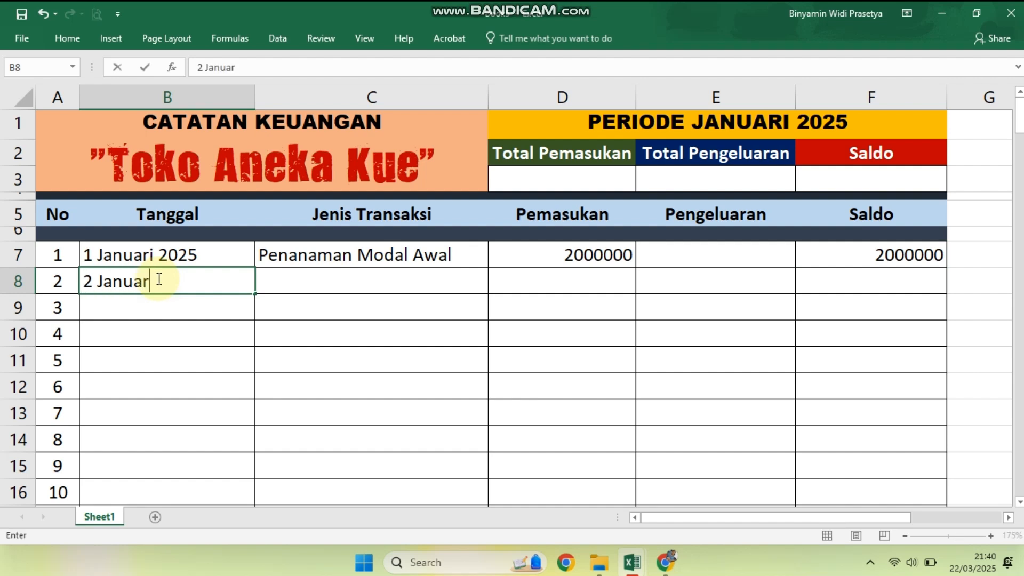
type("i 2025")
Enter Pendapatan Harian as the type of transaction 2 in C8.
left_click(363, 286)
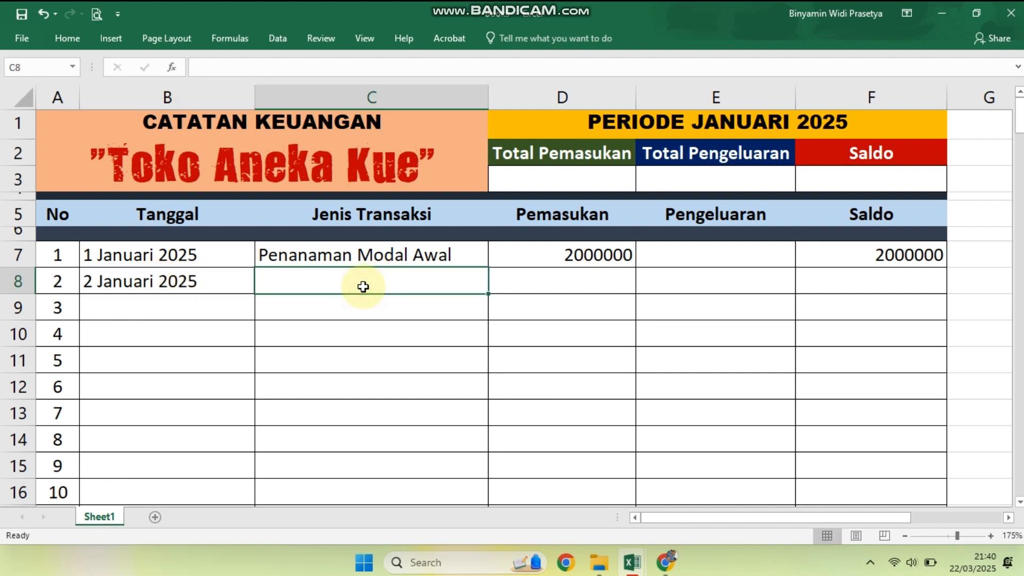
type("Penda")
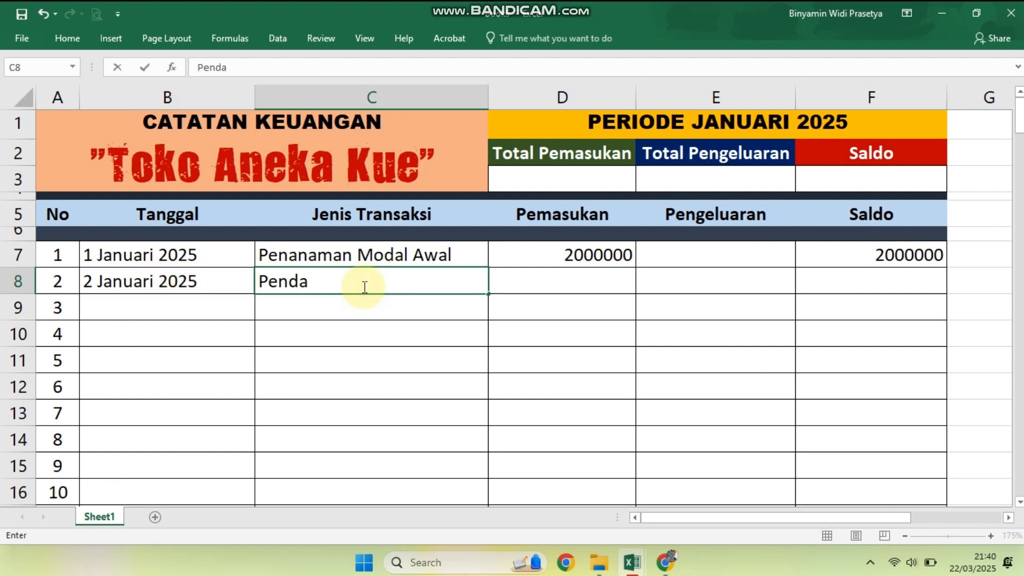
type("patan Hari")
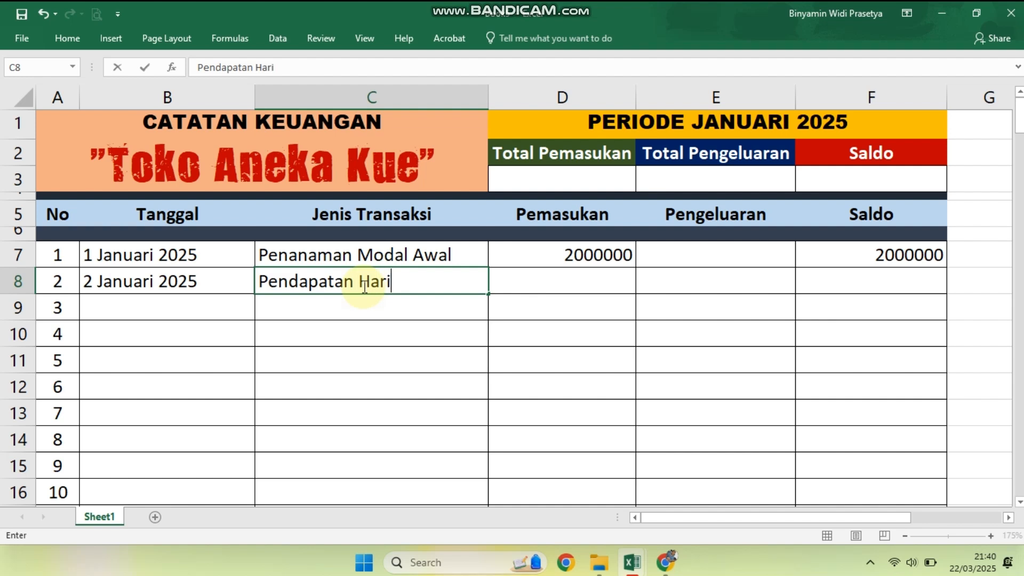
type("an")
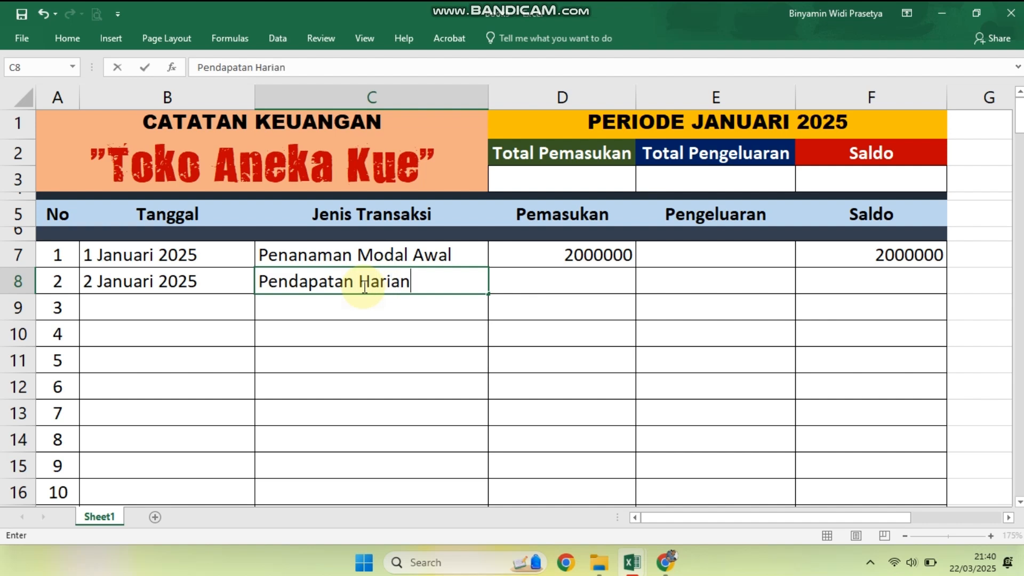
left_click(600, 338)
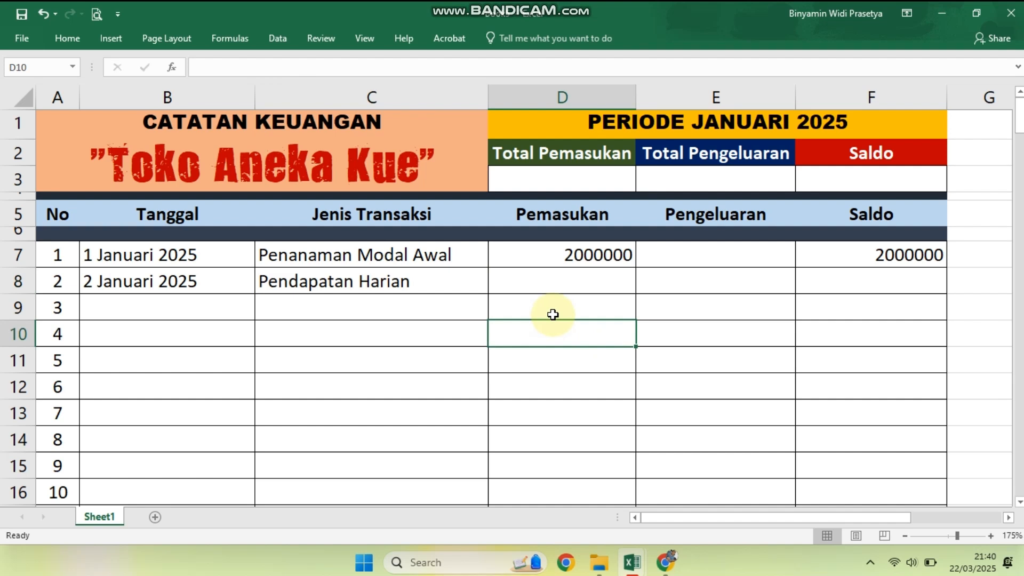
Replace the transaction type in C8 with Beli bahan baku.
left_click(410, 288)
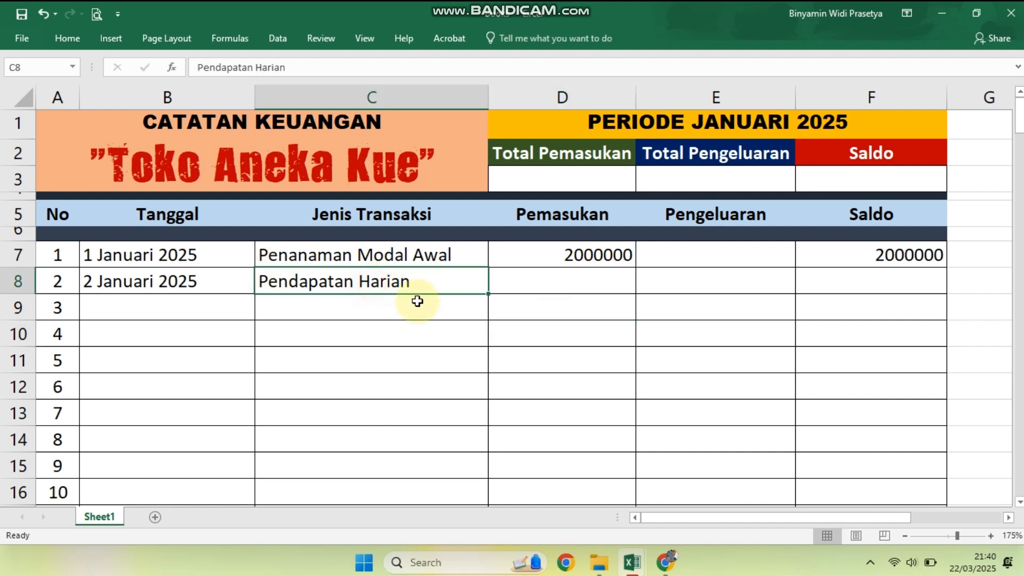
type("Bahan")
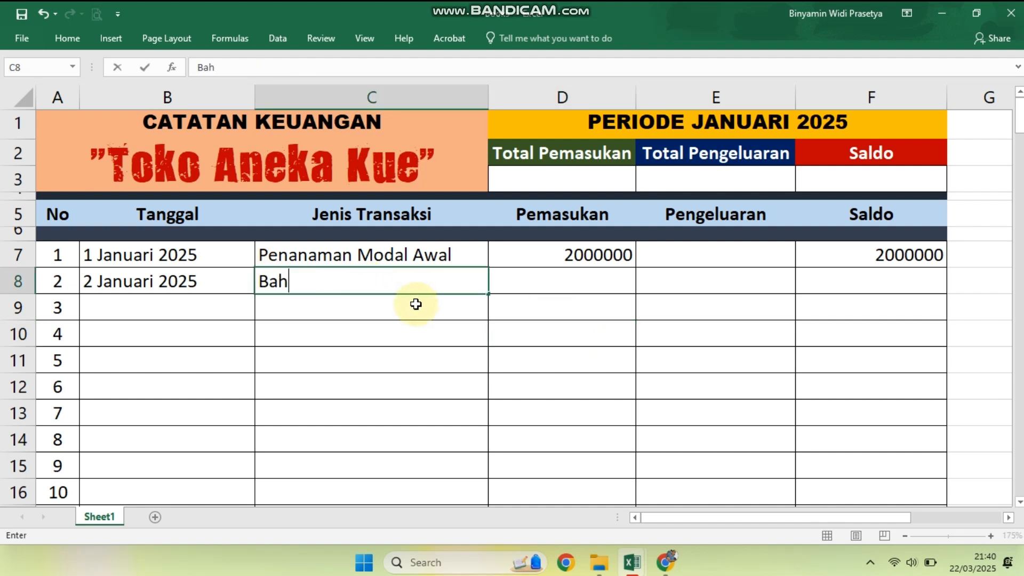
key("BackSpace")
key("BackSpace")
key("BackSpace")
key("BackSpace")
type("eli N")
key("BackSpace")
type("bahan baku")
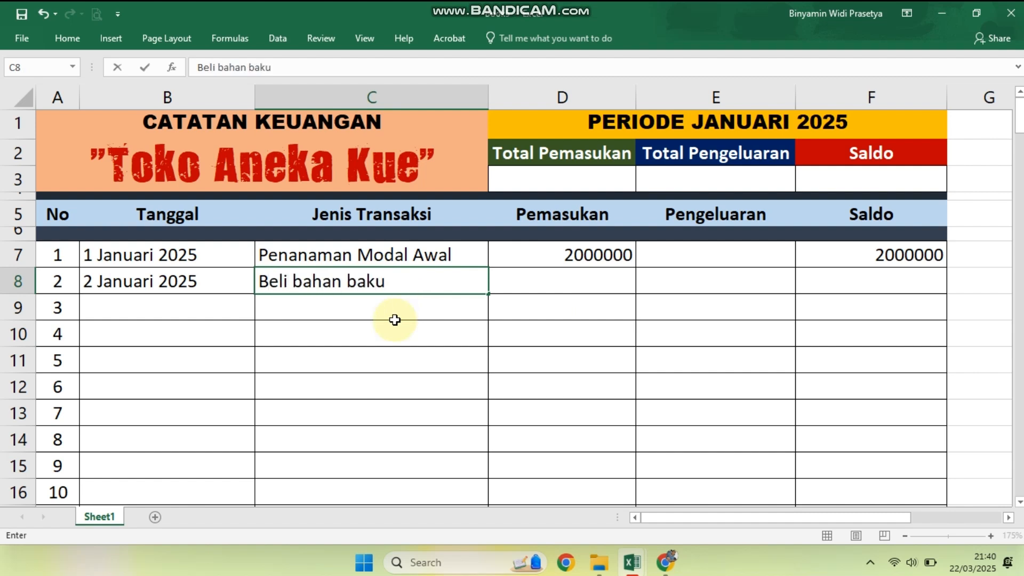
key("Return")
Enter 750000 as the Pengeluaran of transaction 2 in E8.
key("Up")
key("Right")
key("Right")
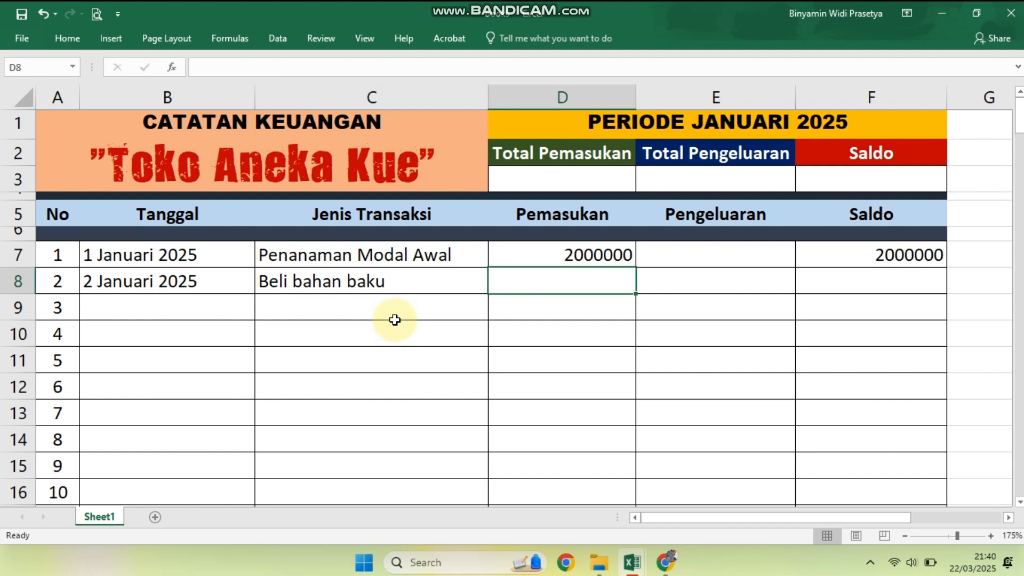
type("75")
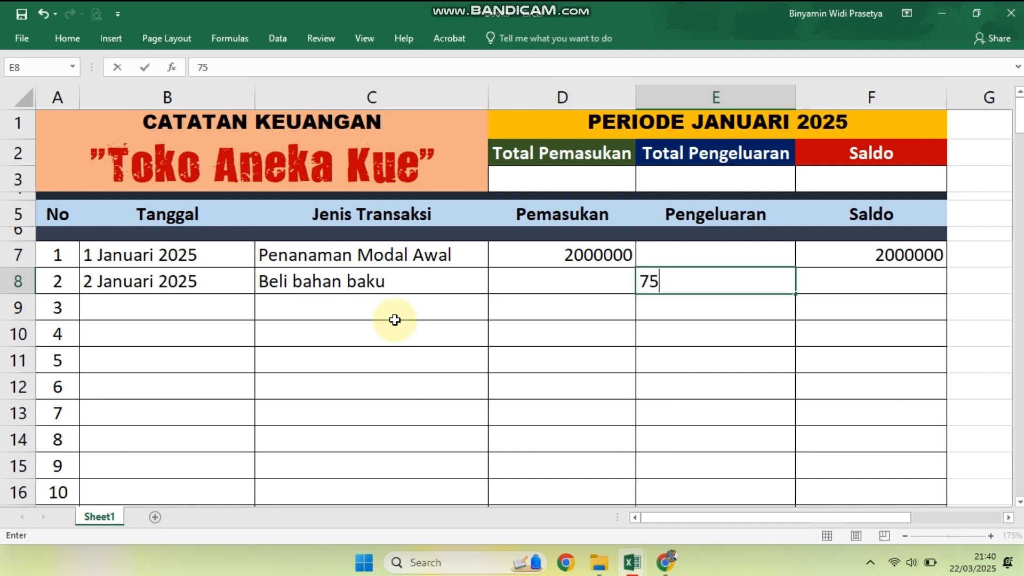
type("0000")
key("Return")
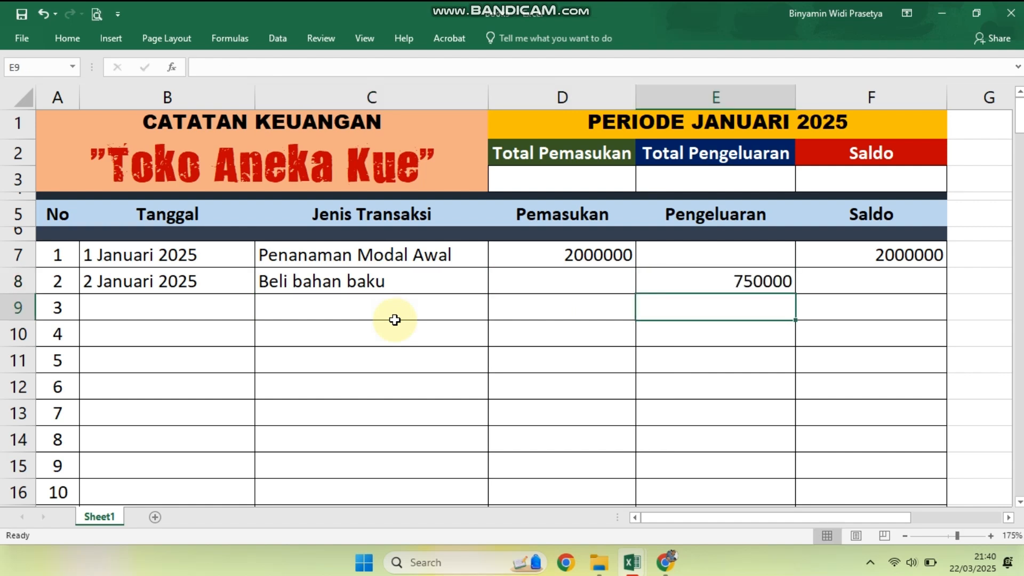
Calculate the running saldo of transaction 2 in F8 with the formula =F7+D8-E8.
left_click(889, 289)
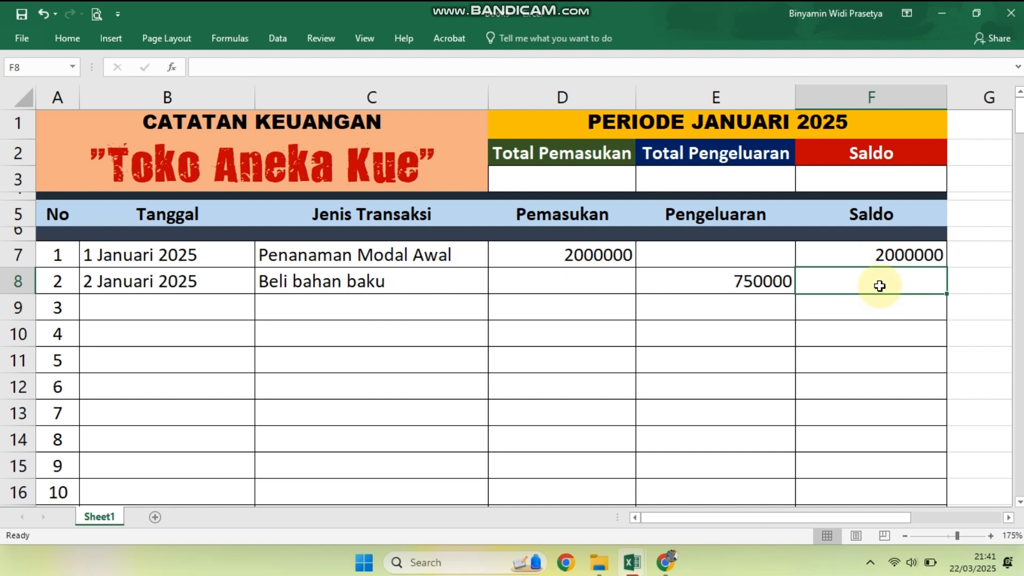
type("=")
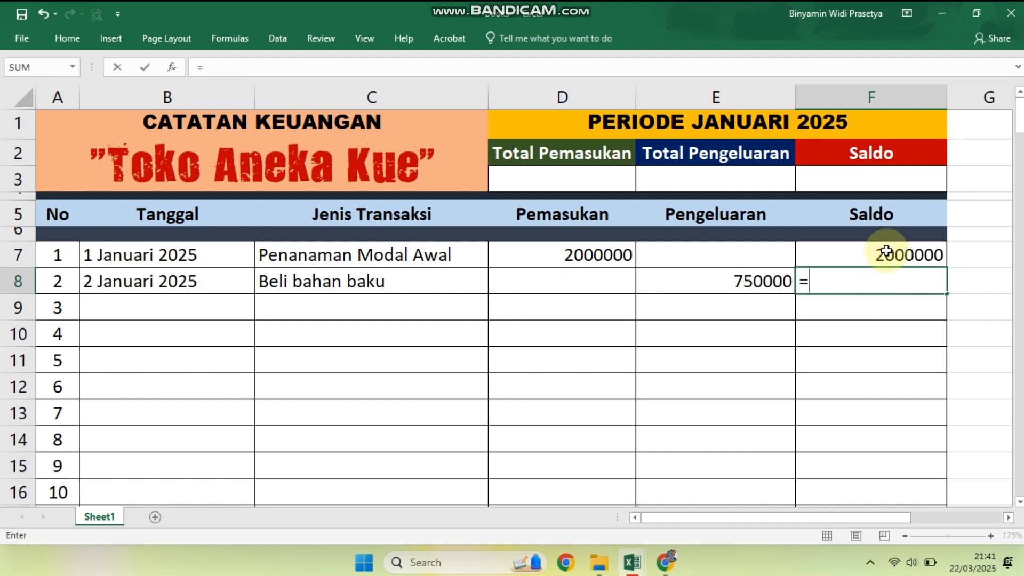
left_click(881, 257)
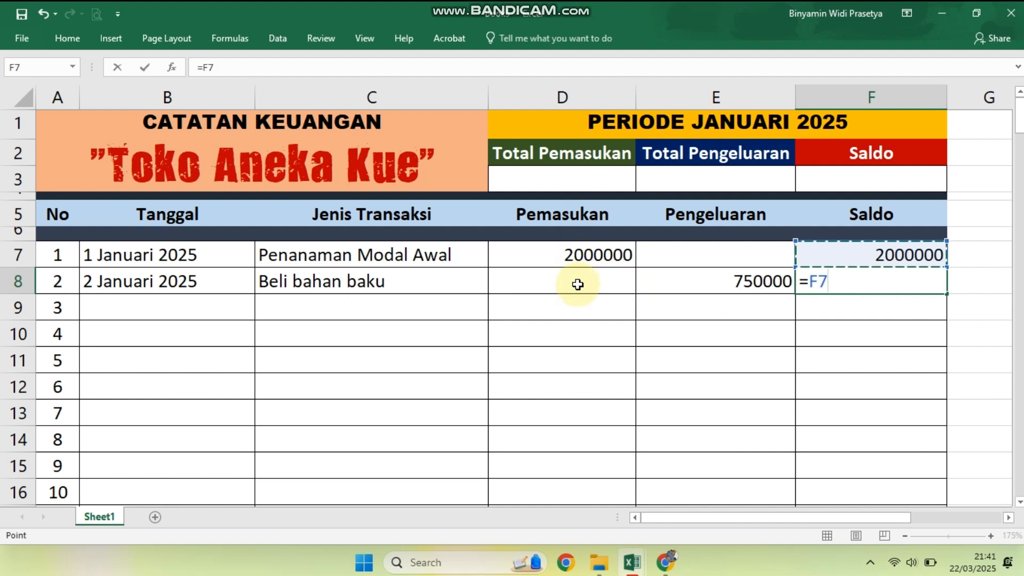
type("+")
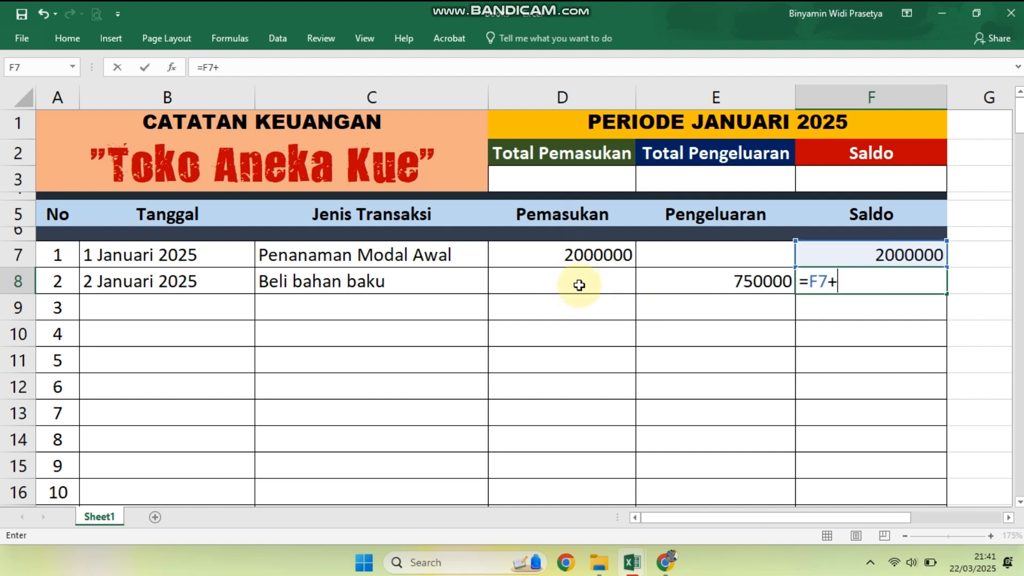
left_click(579, 285)
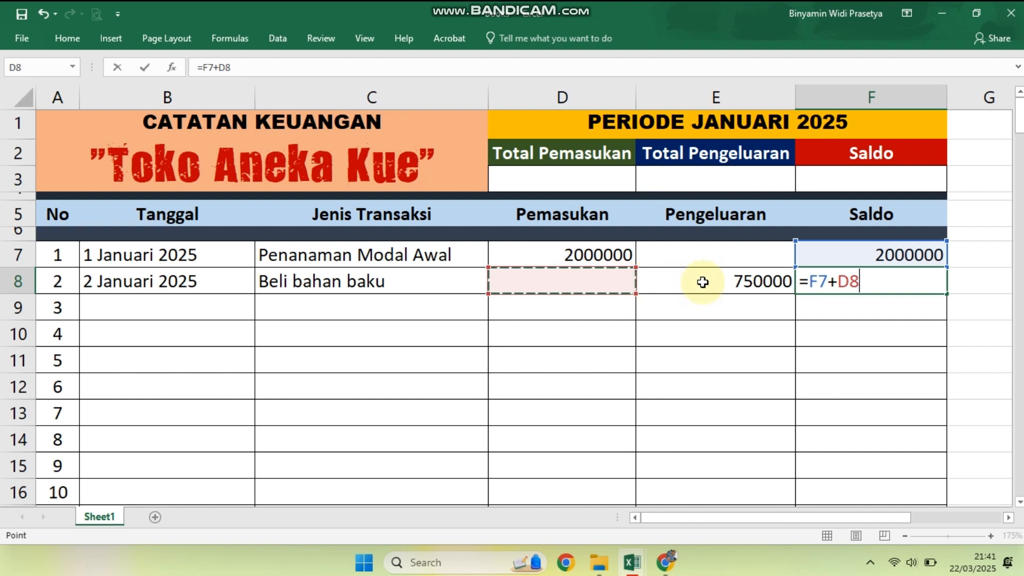
type("-")
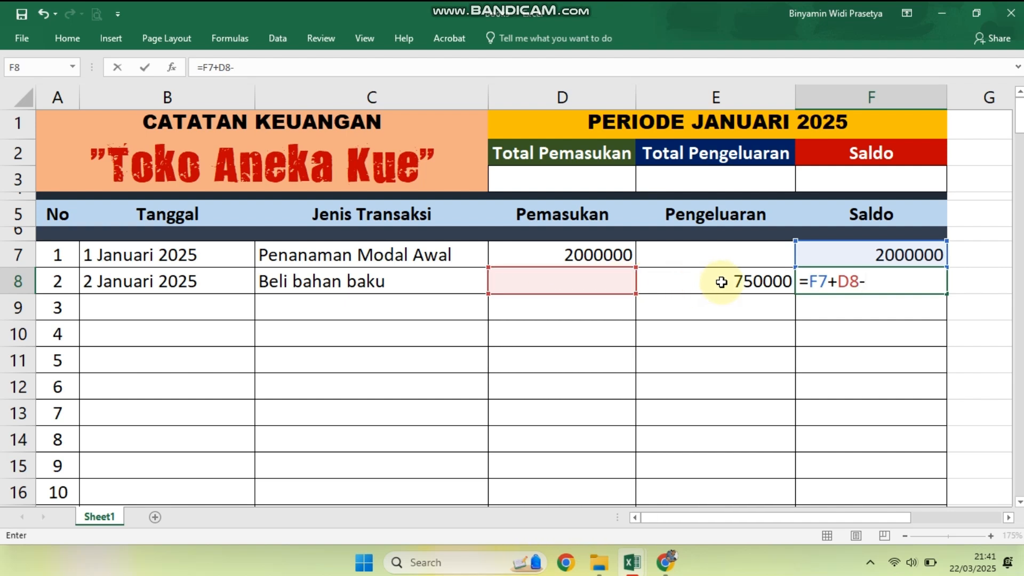
left_click(721, 282)
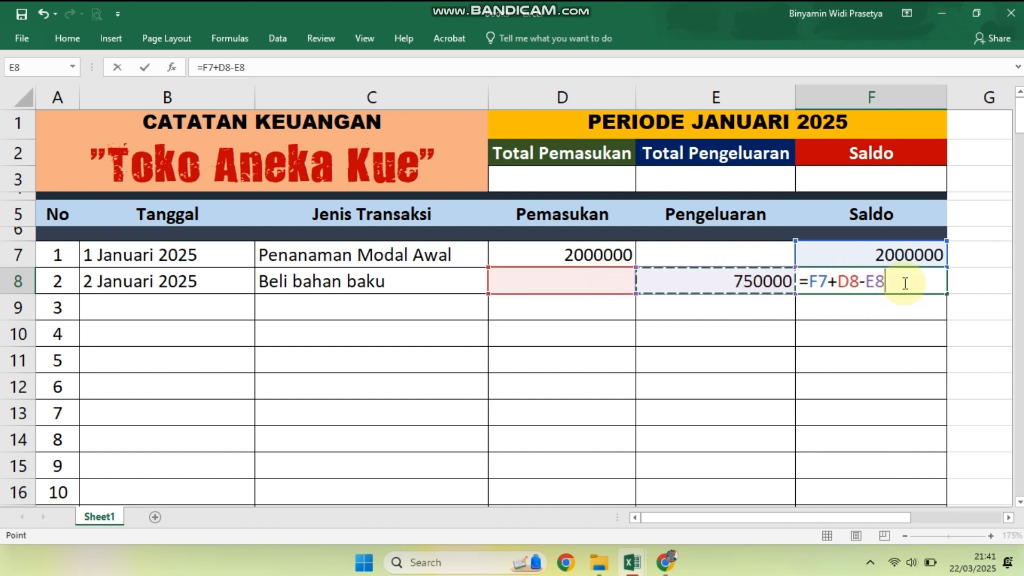
key("Return")
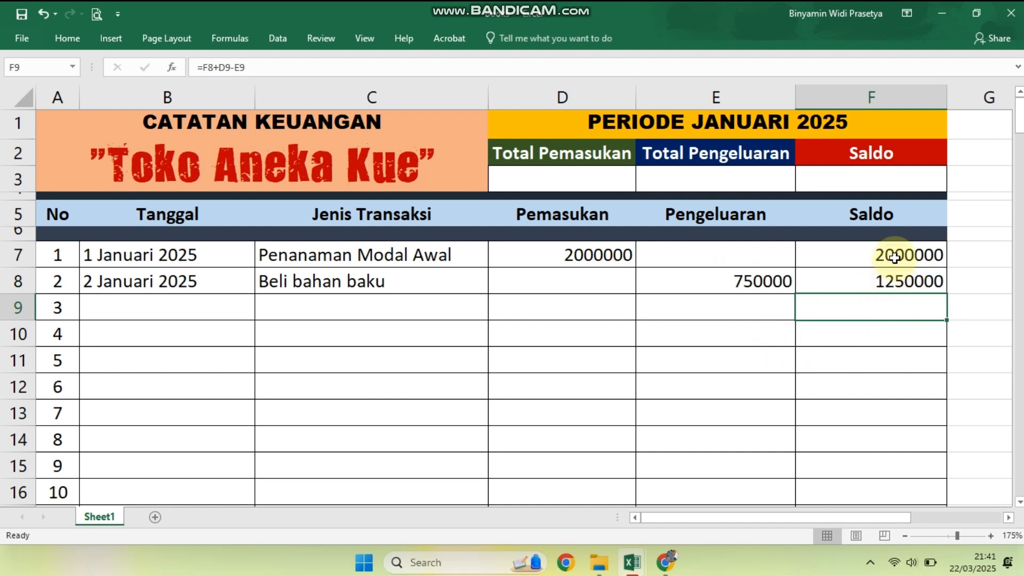
left_click(760, 282)
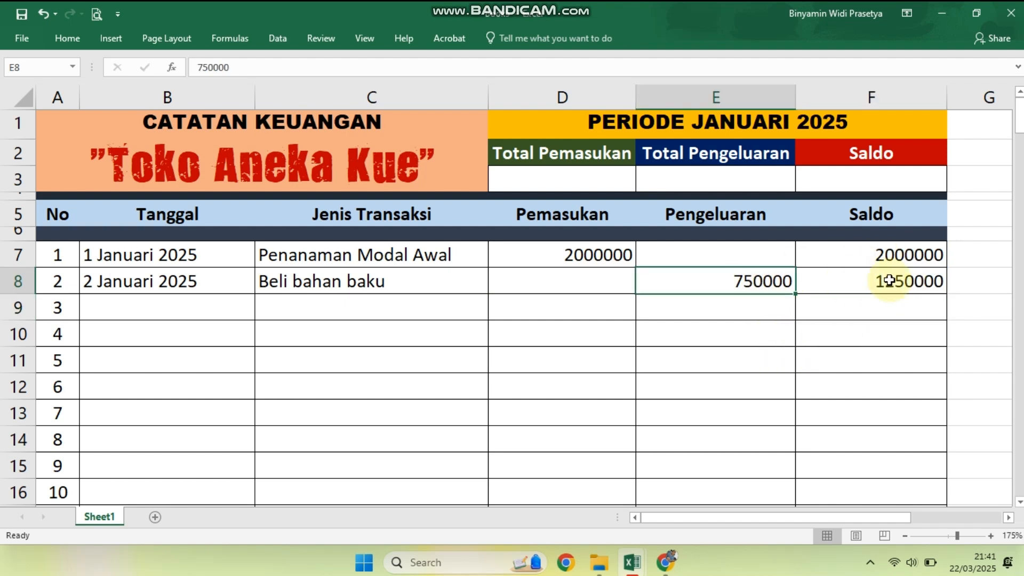
Copy the running saldo formula from F8 down the Saldo column through F14.
left_click(913, 285)
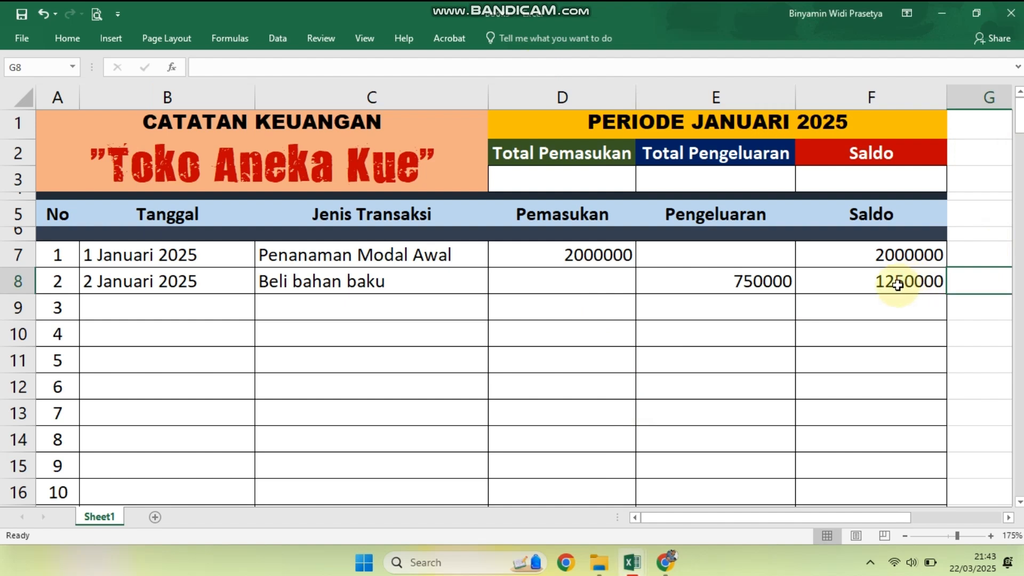
left_click(917, 281)
left_click_drag(947, 296, 942, 448)
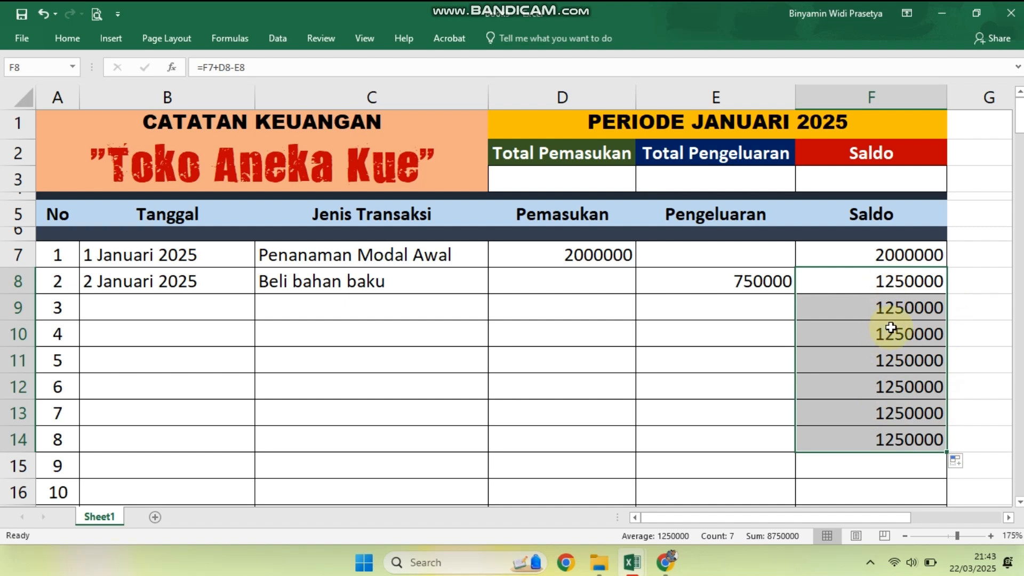
Enter 3 Januari 2025 as the Tanggal of transaction 3 in B9.
left_click(172, 311)
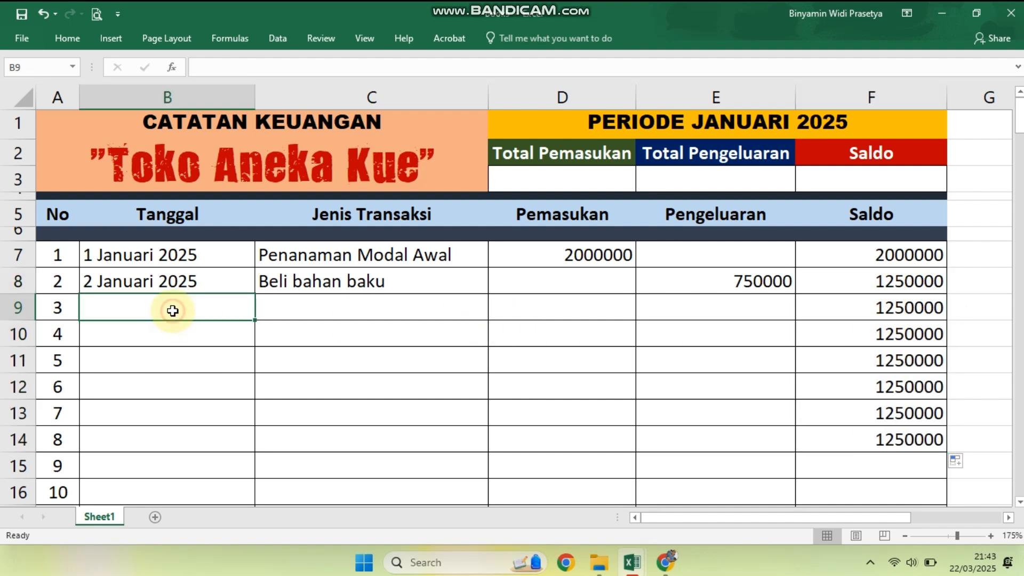
type("3 ")
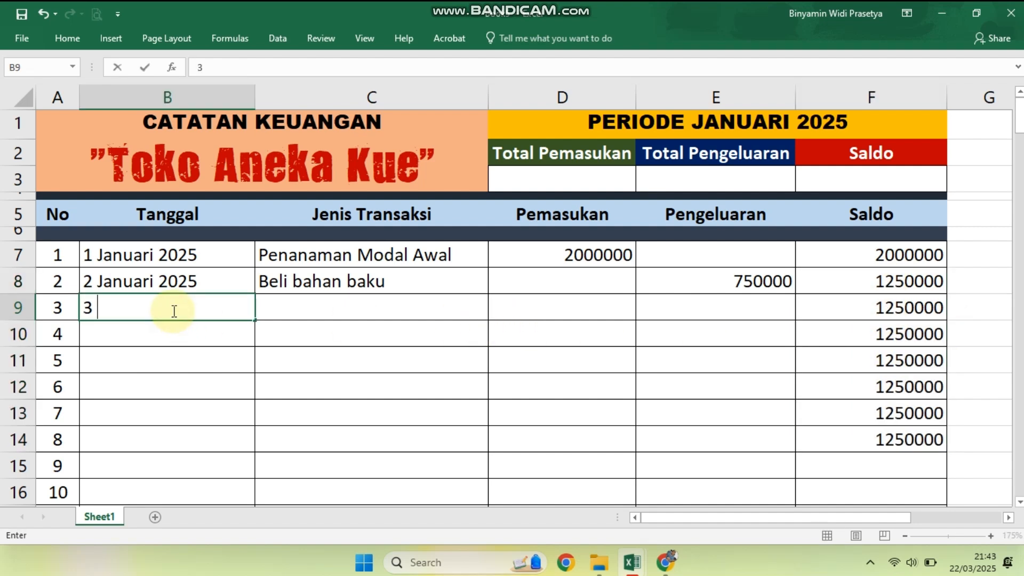
type("Januari 2025")
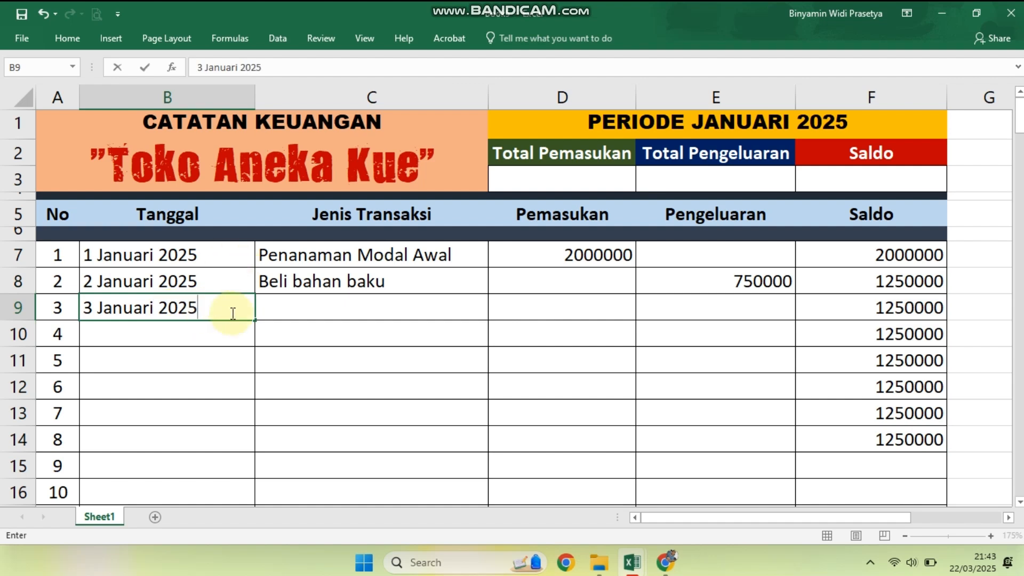
Enter Pendapatan Harian as the Jenis Transaksi of transaction 3 in C9.
left_click(323, 309)
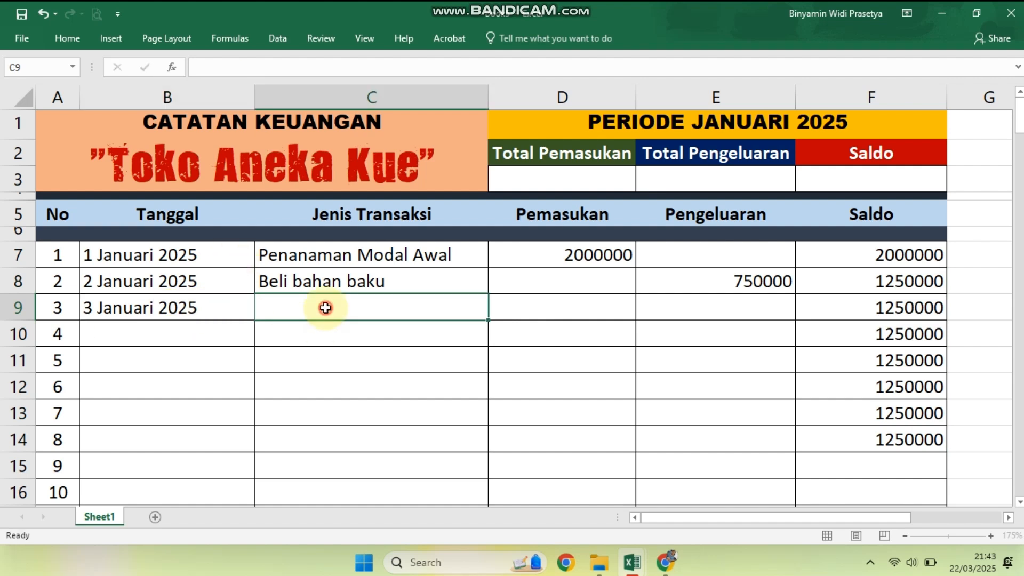
type("Pe")
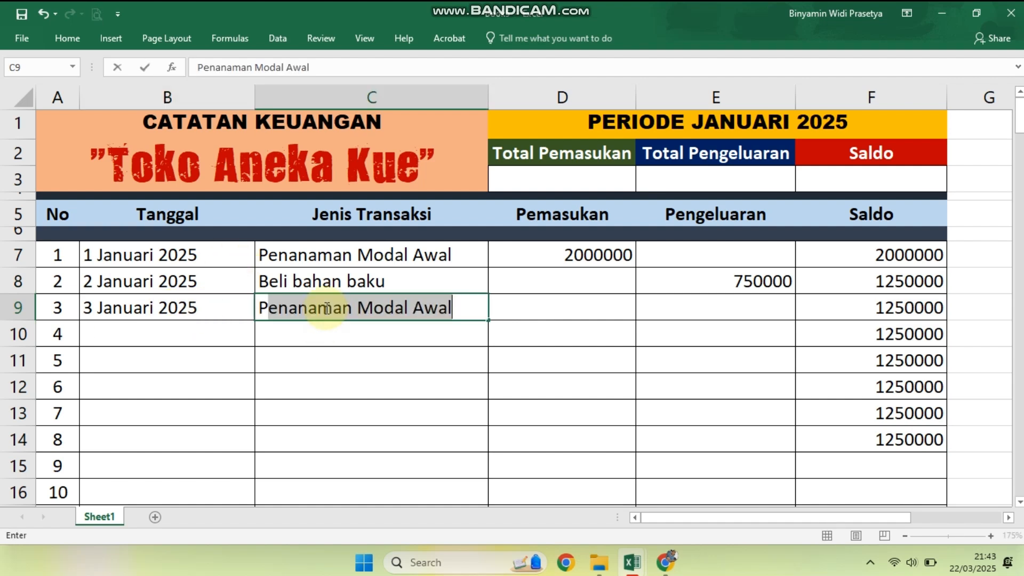
type("mas")
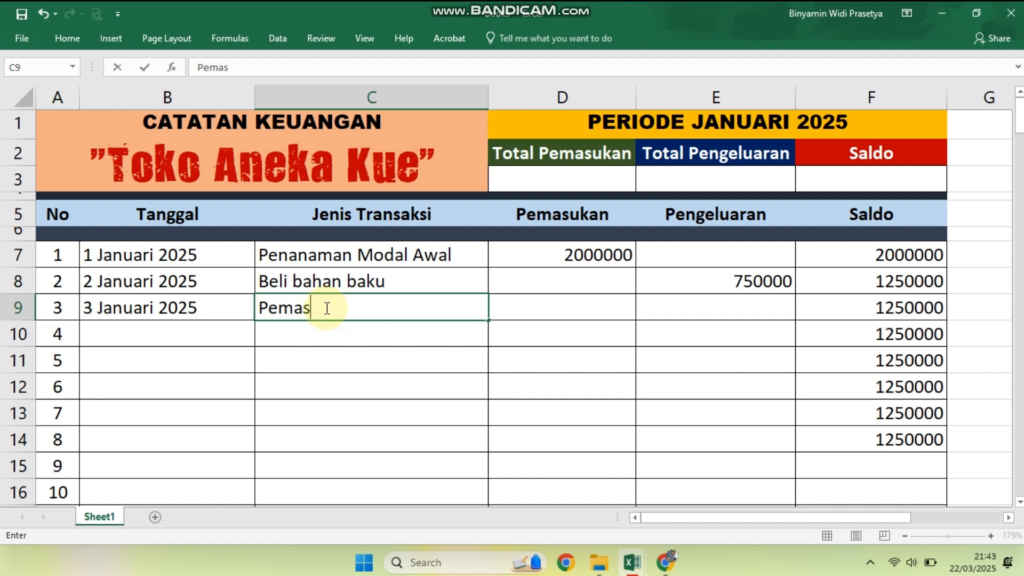
type("ukan")
key("BackSpace")
key("BackSpace")
key("BackSpace")
key("BackSpace")
key("BackSpace")
key("BackSpace")
key("BackSpace")
key("BackSpace")
key("BackSpace")
type("Pendapatan H")
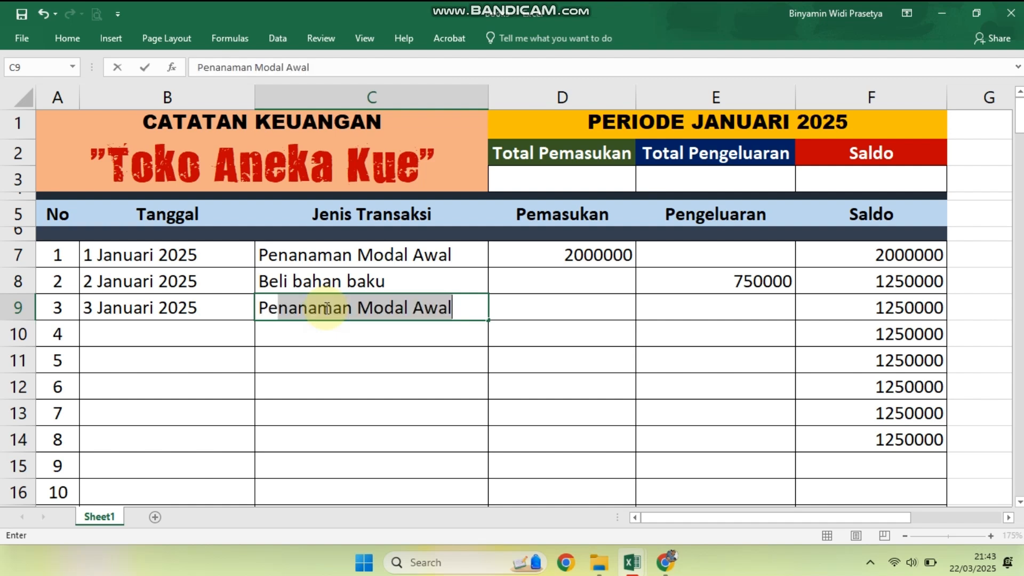
type("ar")
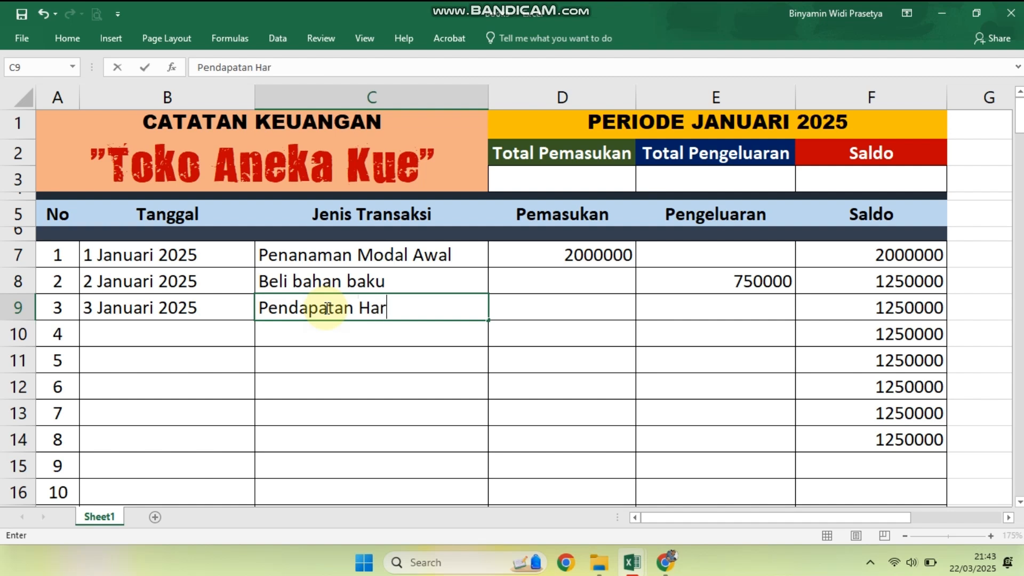
type("ian")
left_click(508, 365)
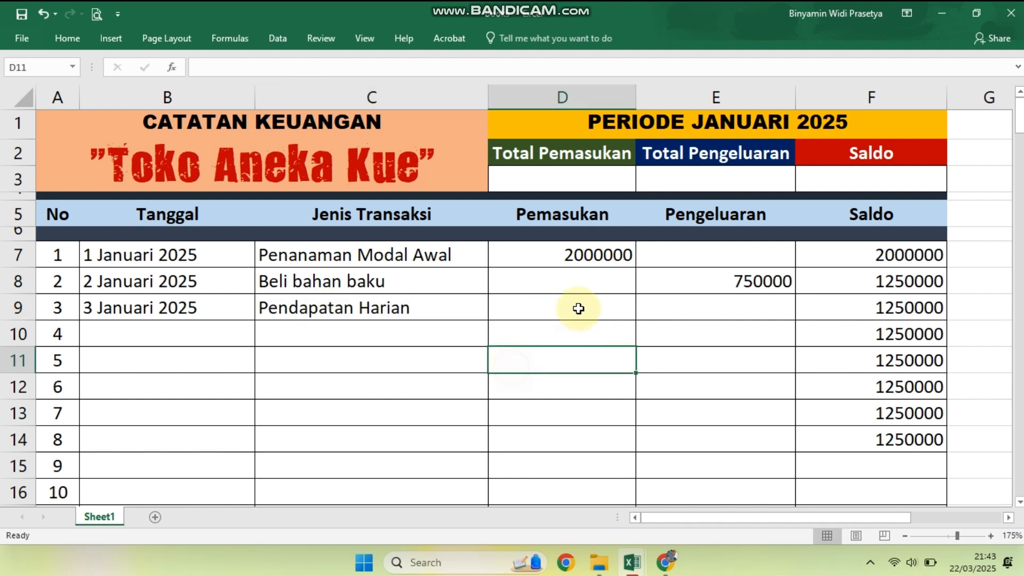
Enter 250000 as the Pemasukan of transaction 3 in D9.
left_click(580, 308)
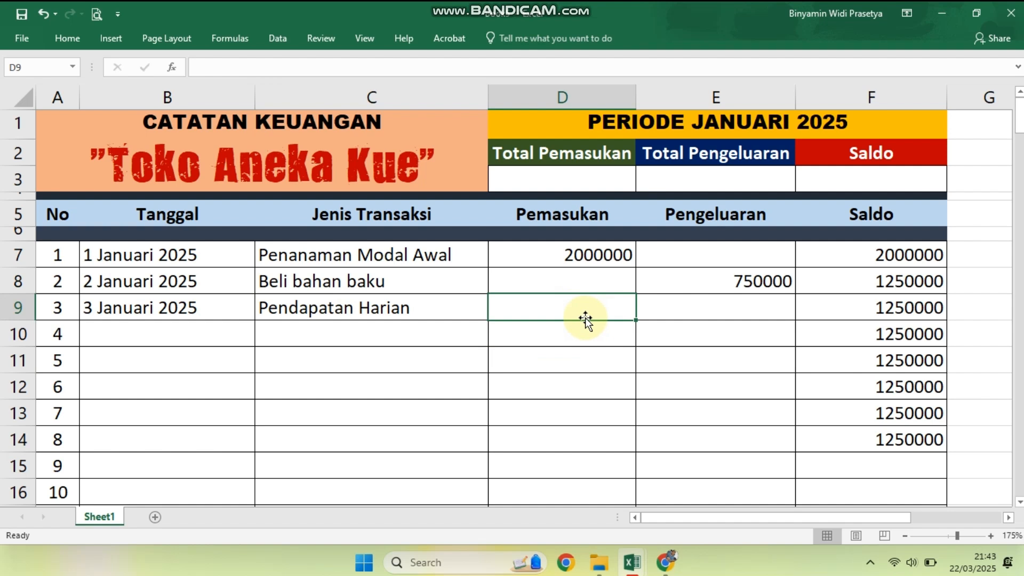
type("25")
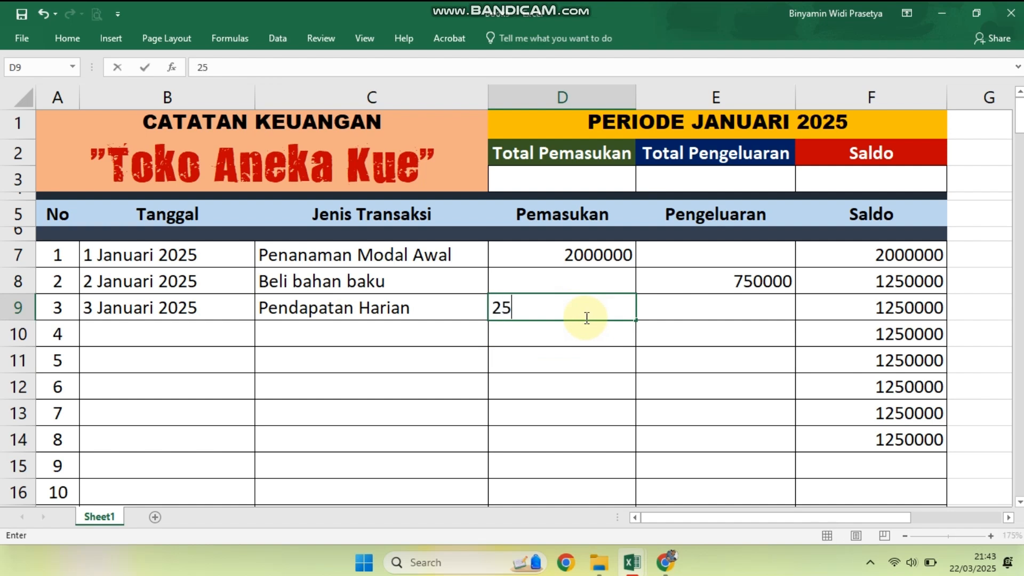
type("0000")
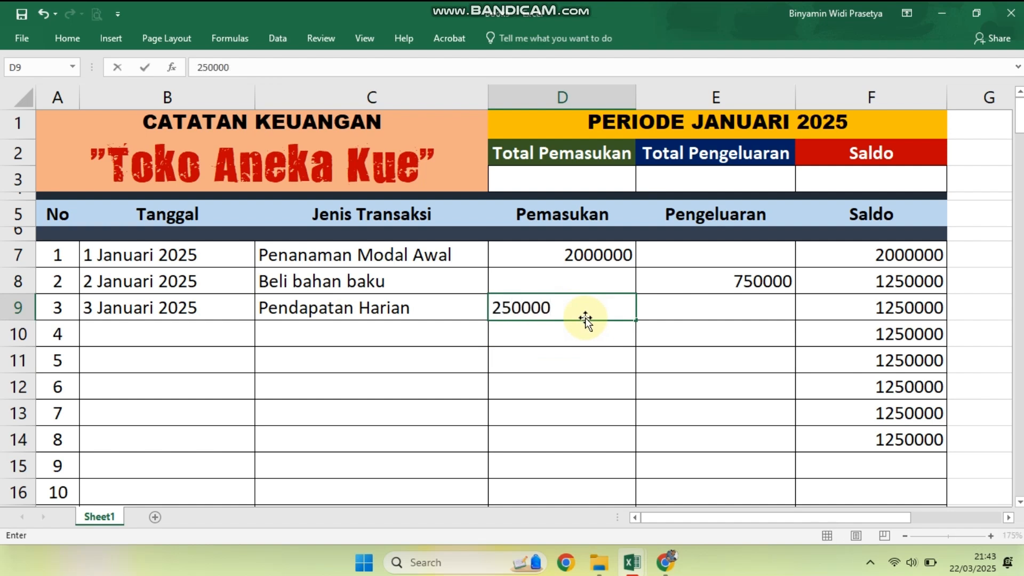
key("Return")
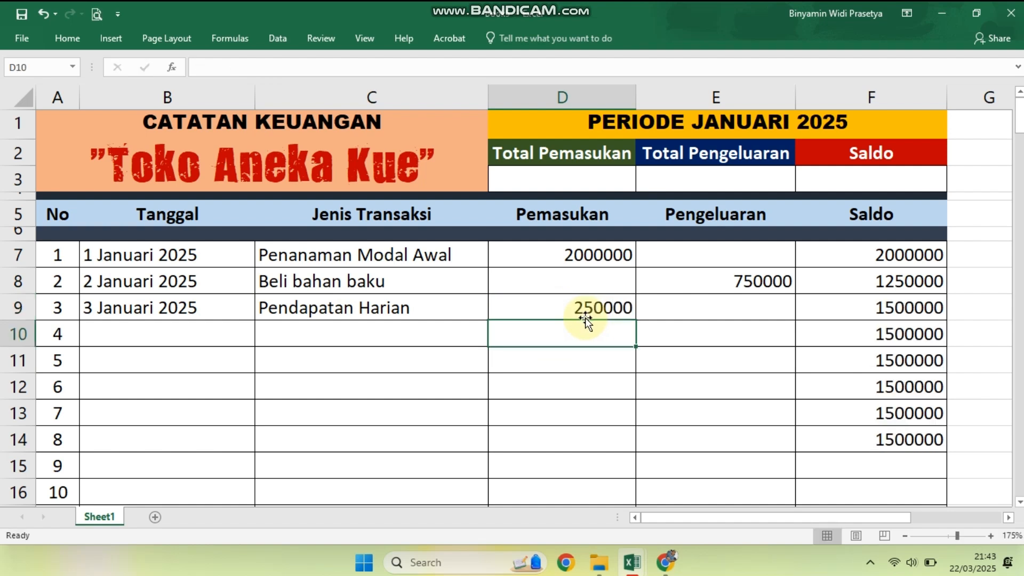
Check the running saldo formulas in F8, F9 and F12 against the Pemasukan and Pengeluaran of transaction 3.
left_click(883, 315)
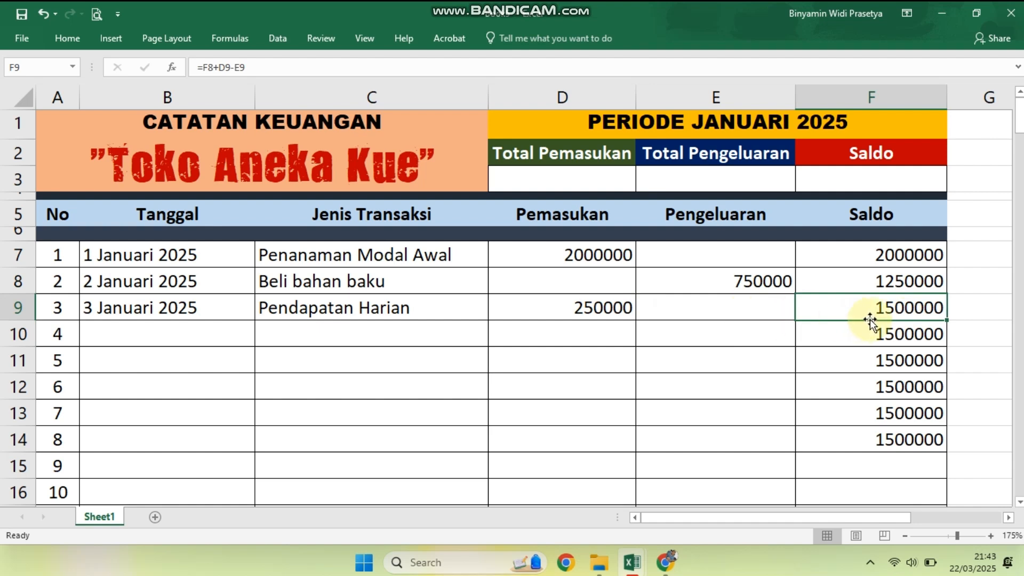
left_click(885, 286)
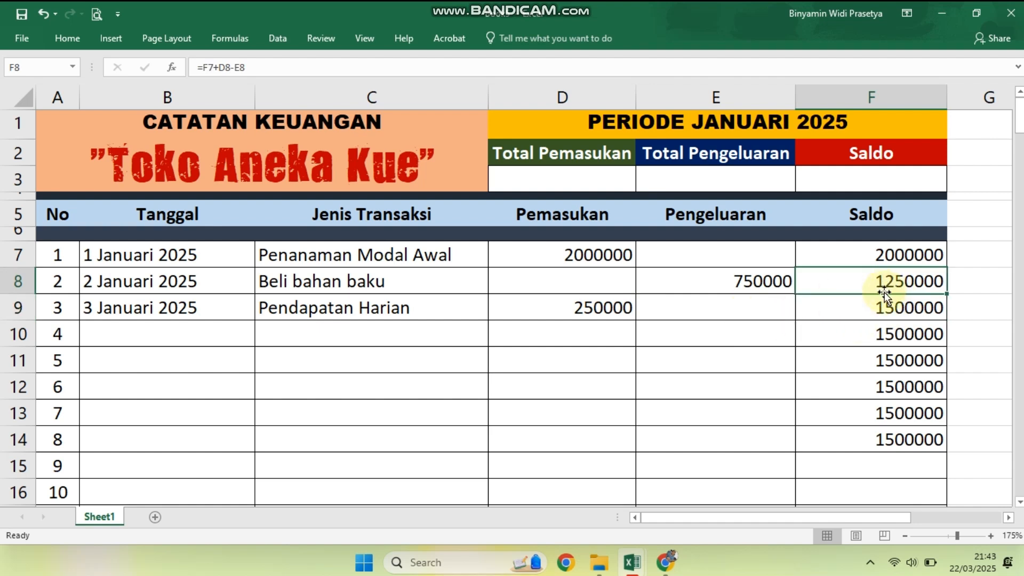
left_click(608, 313)
left_click(696, 310)
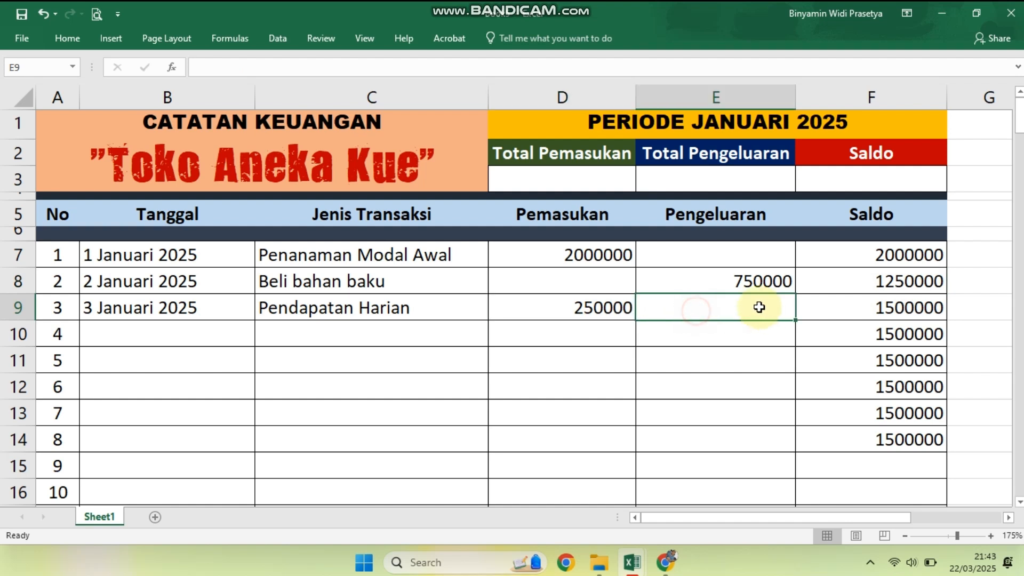
left_click(899, 313)
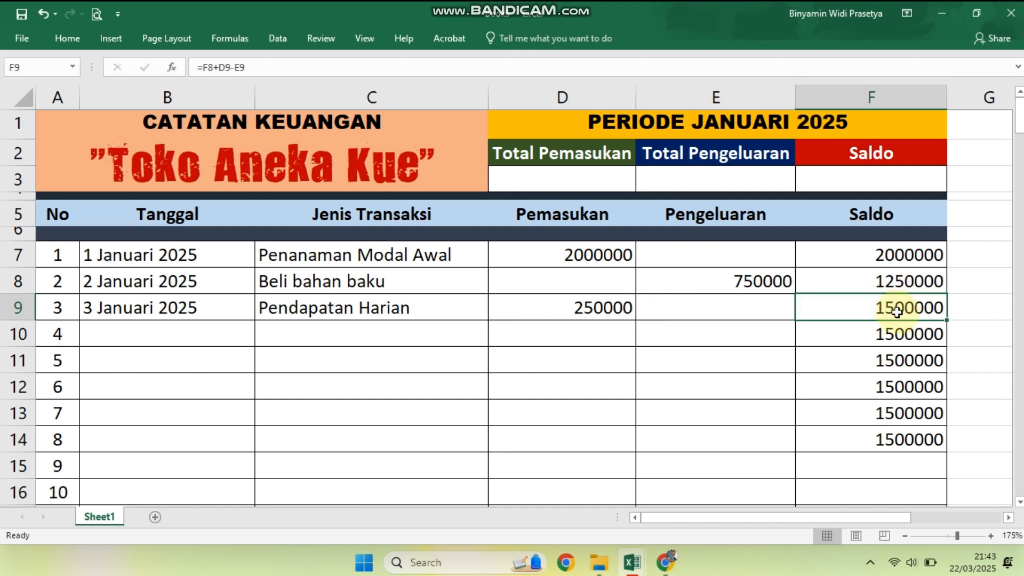
left_click(900, 383)
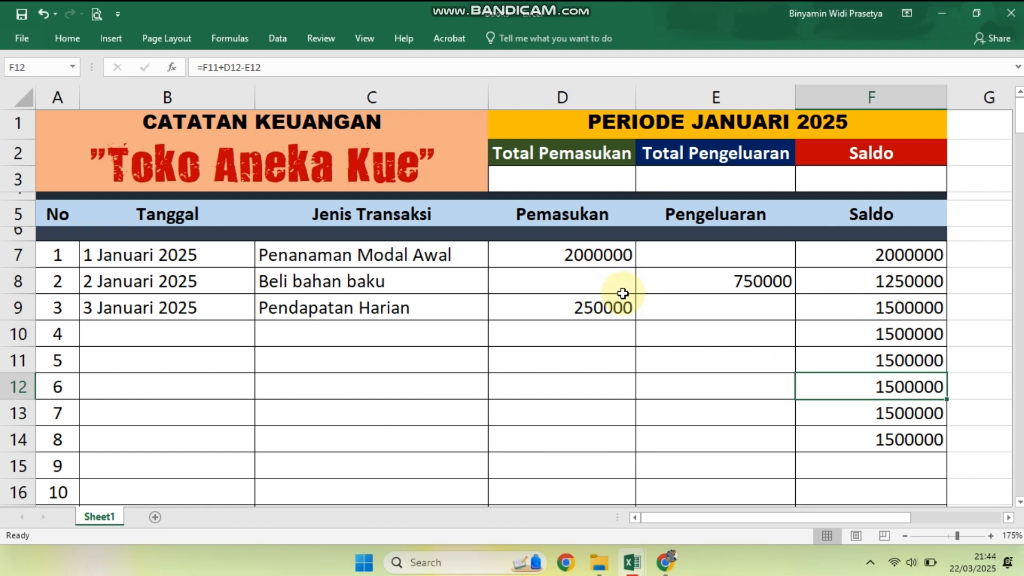
Format columns D to F as Accounting with the Rp symbol and 0 decimal places.
left_click_drag(578, 96, 850, 102)
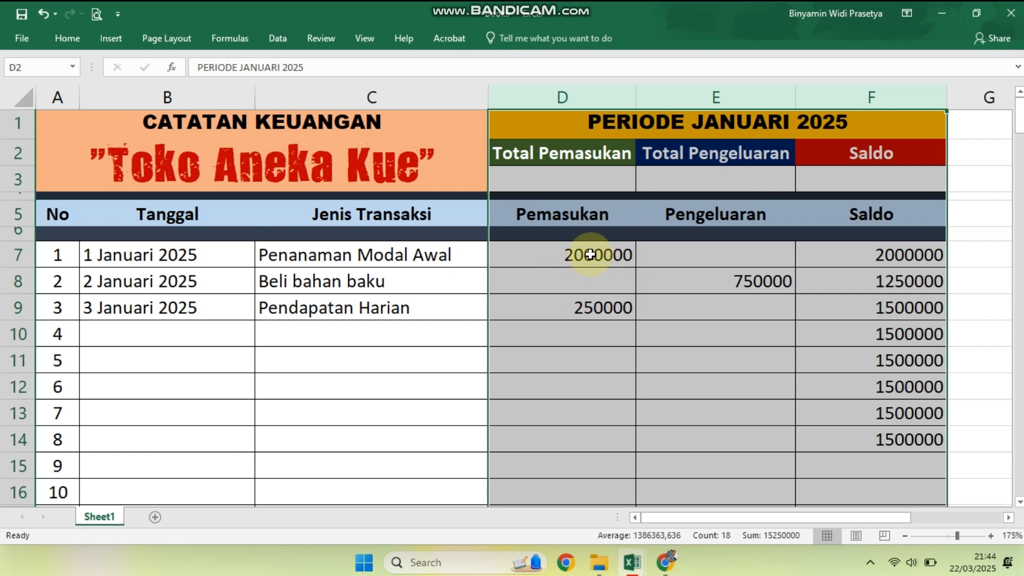
right_click(583, 97)
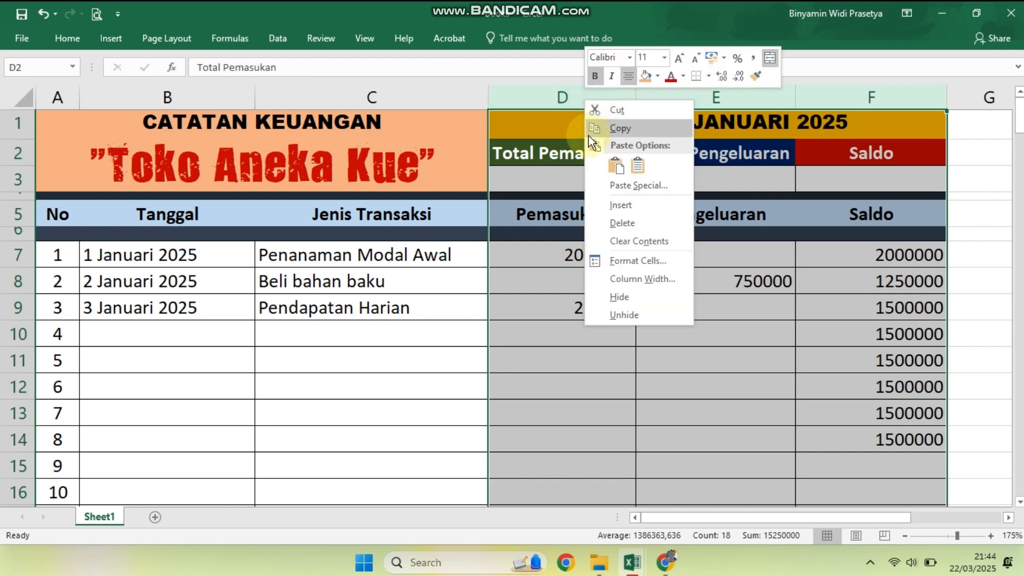
left_click(592, 258)
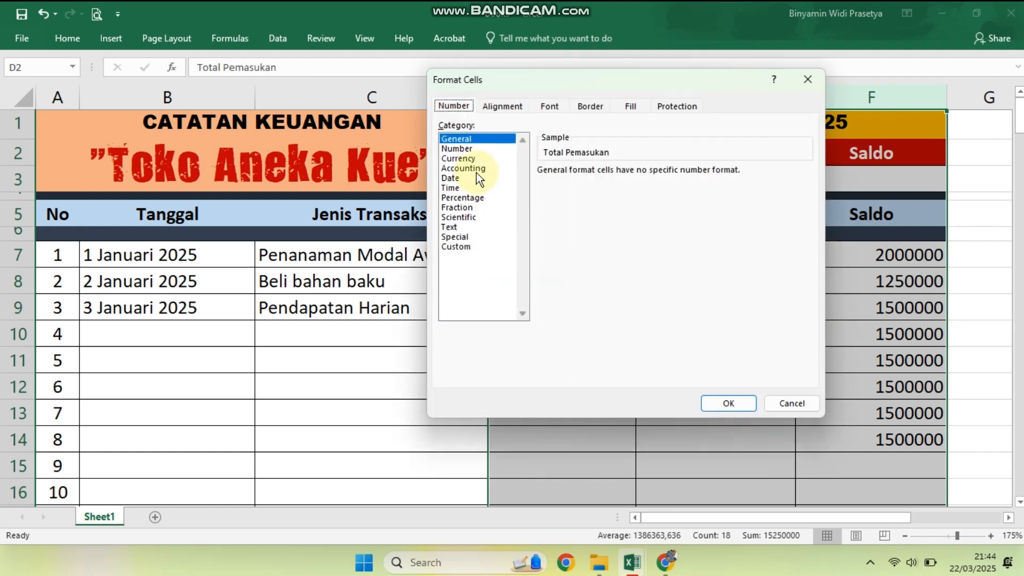
left_click(482, 170)
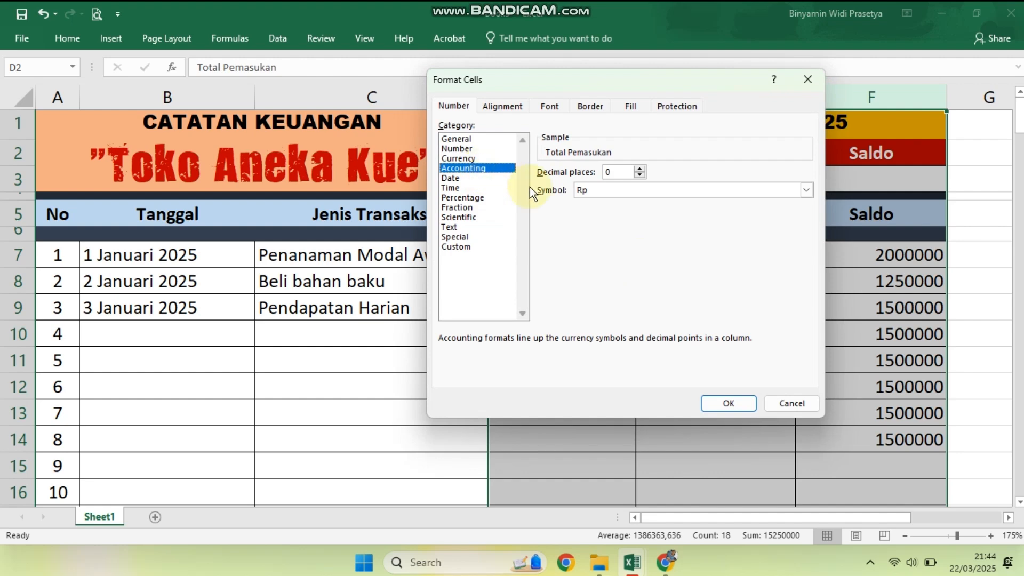
left_click(591, 191)
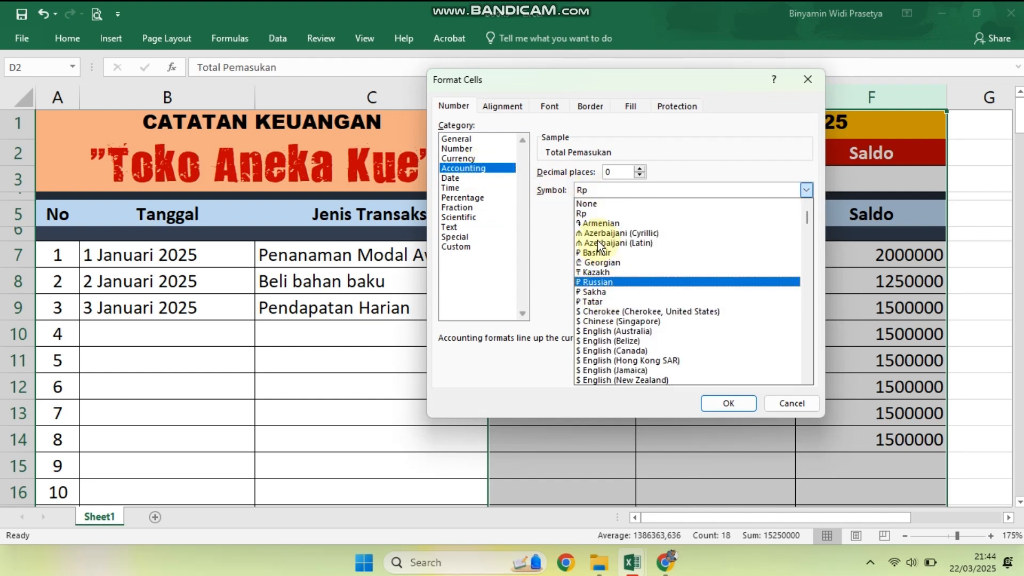
left_click(590, 214)
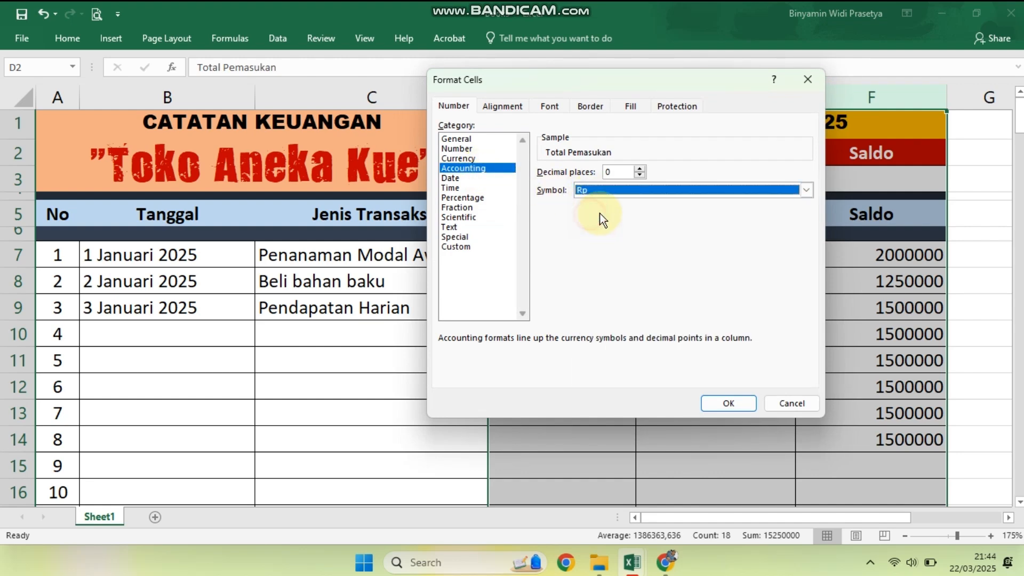
left_click(716, 403)
left_click(712, 397)
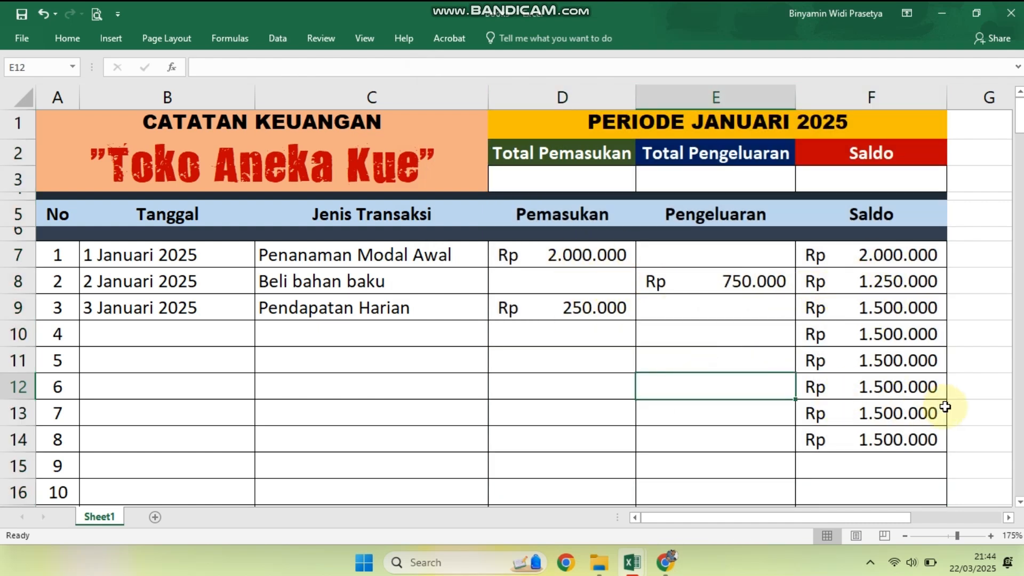
Examine the Saldo cells F10:F14 against the empty transaction rows 4 to 8 and the formula in F8.
left_click(968, 408)
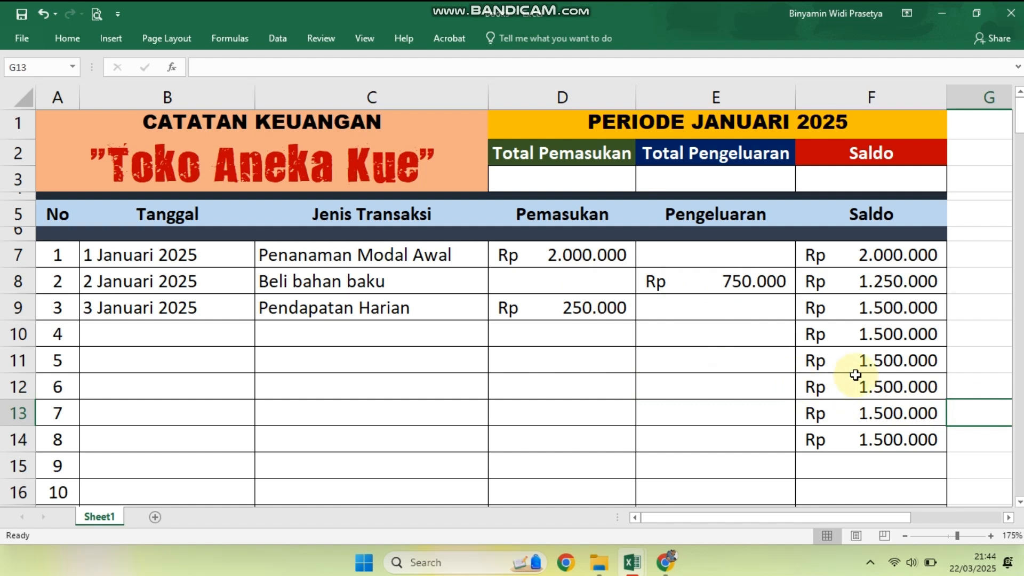
left_click(883, 333)
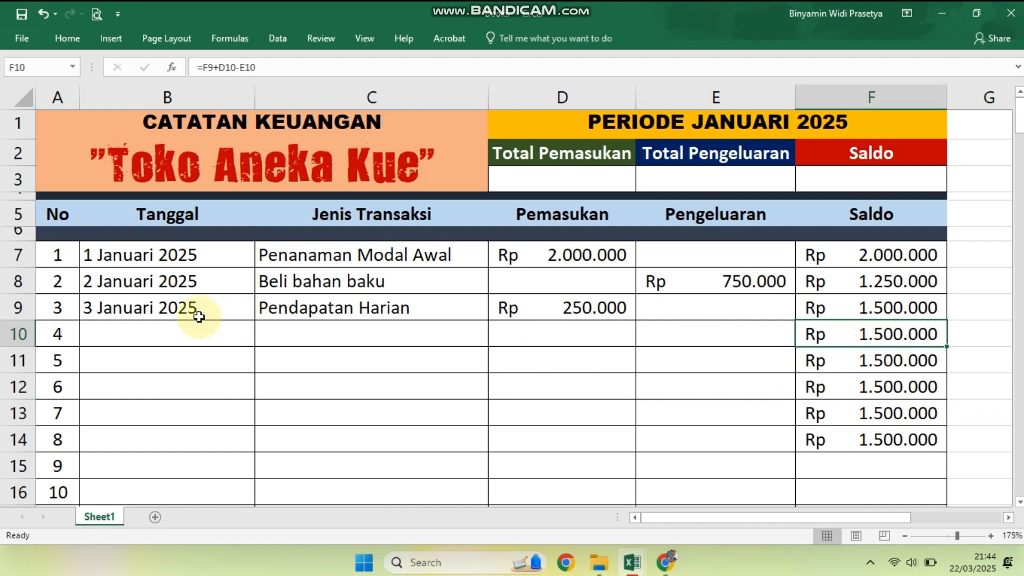
left_click_drag(185, 334, 688, 414)
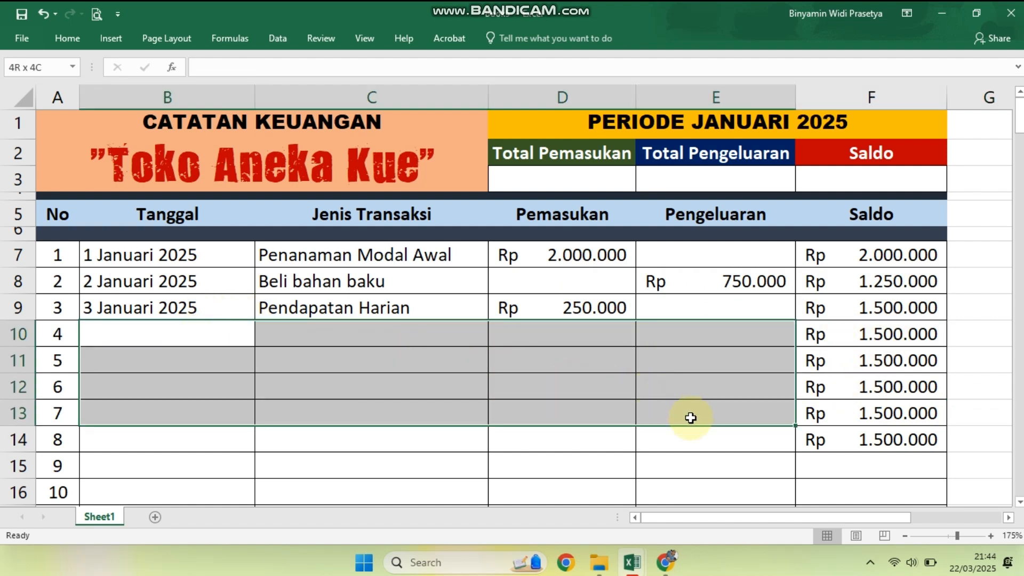
left_click(857, 334)
left_click_drag(860, 350, 863, 442)
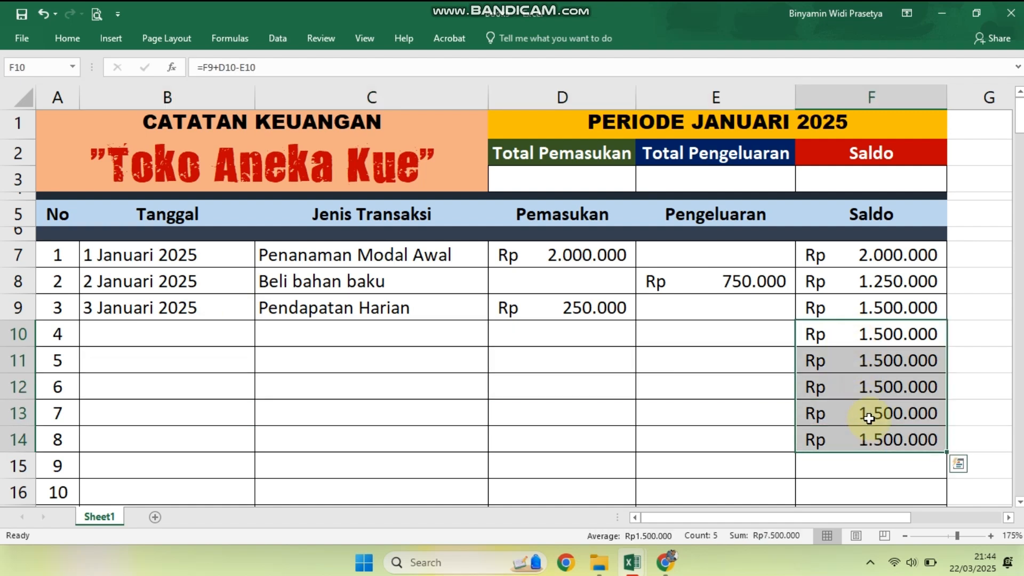
left_click(969, 366)
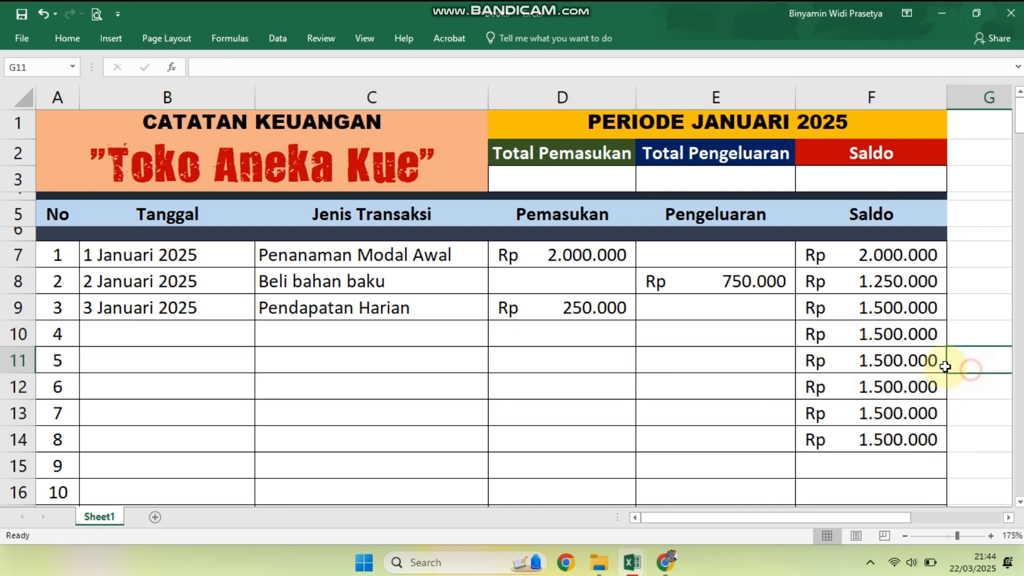
left_click(901, 281)
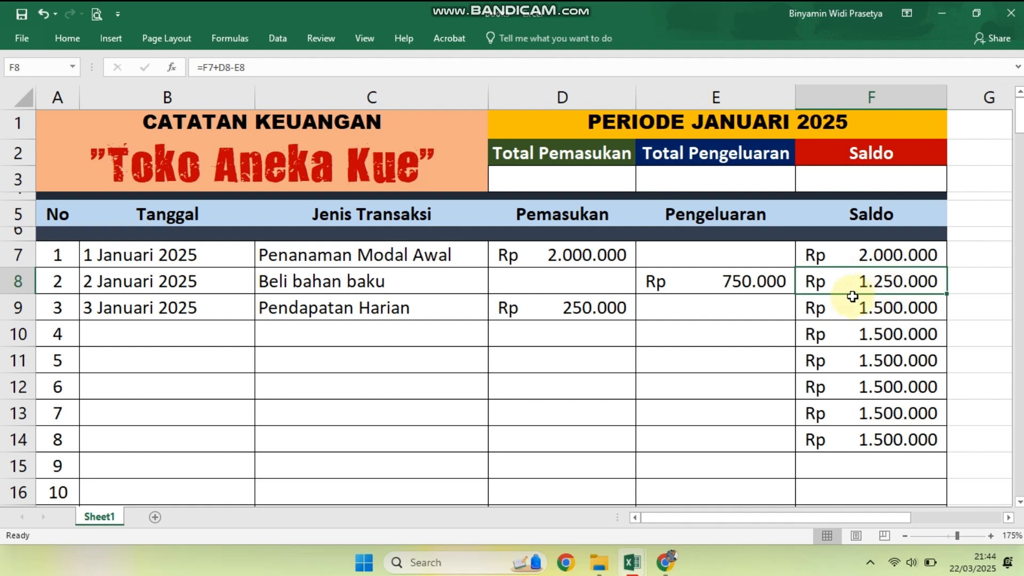
scroll(850, 293, "down", 1)
scroll(848, 295, "up", 1)
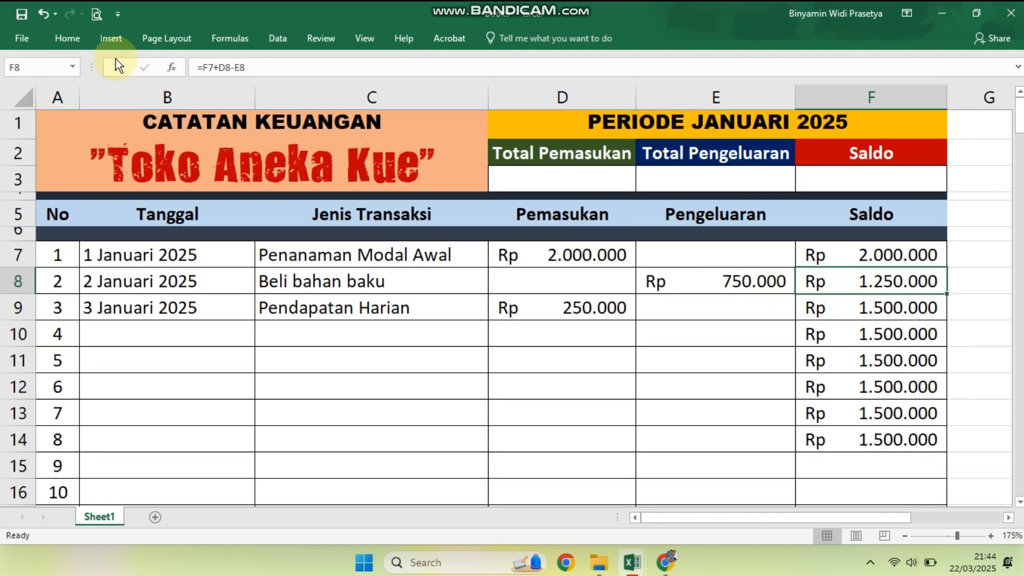
left_click_drag(890, 335, 903, 439)
left_click(877, 336)
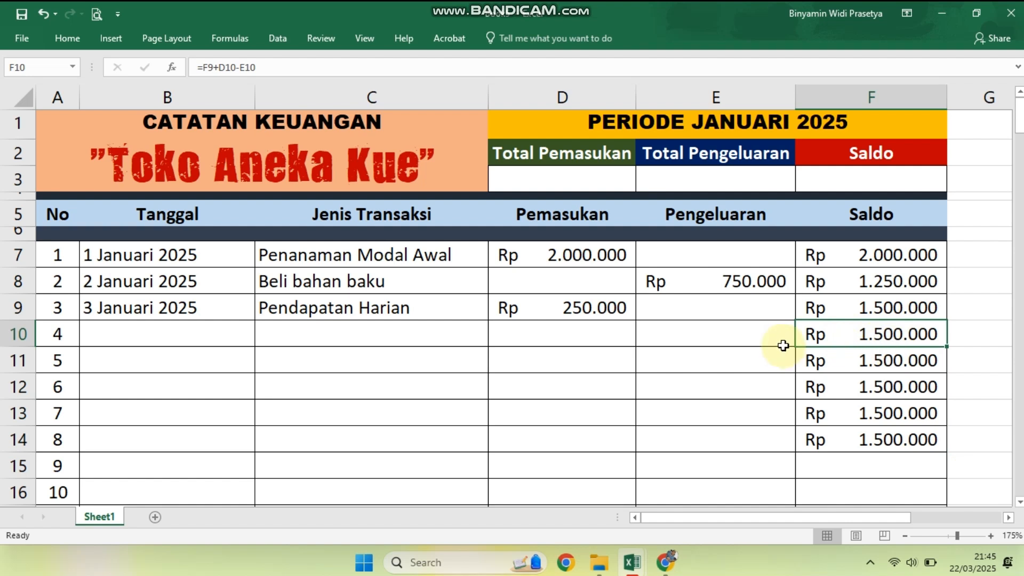
left_click(326, 335)
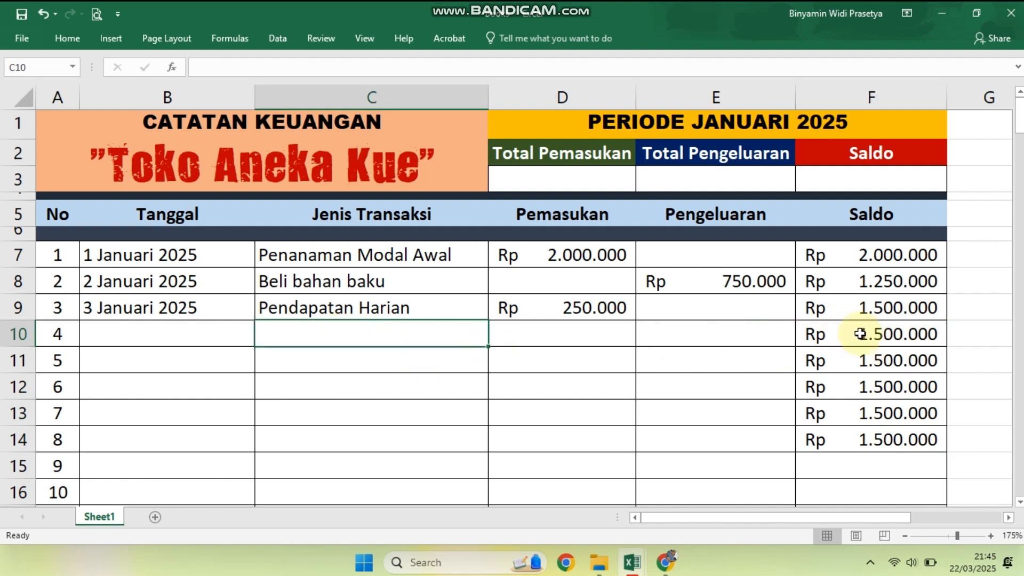
left_click_drag(860, 333, 868, 439)
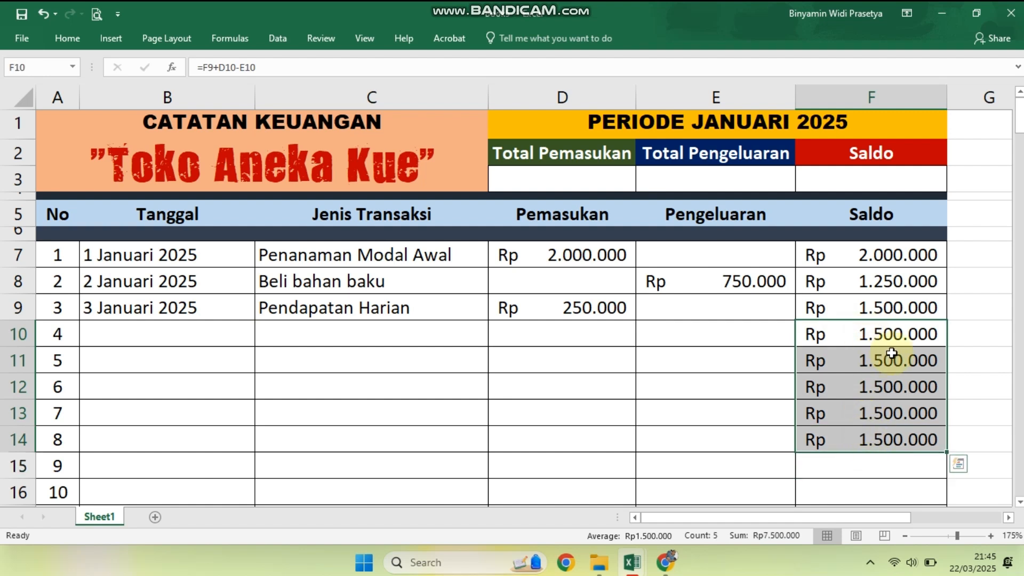
Create a new conditional formatting rule for F8 that uses a formula to determine which cells to format.
left_click(981, 371)
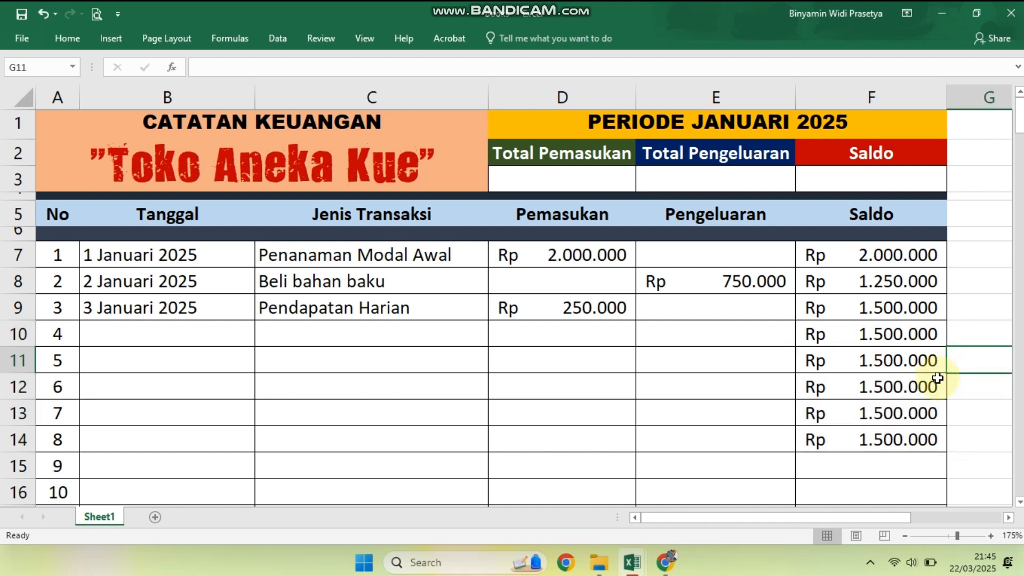
left_click(889, 281)
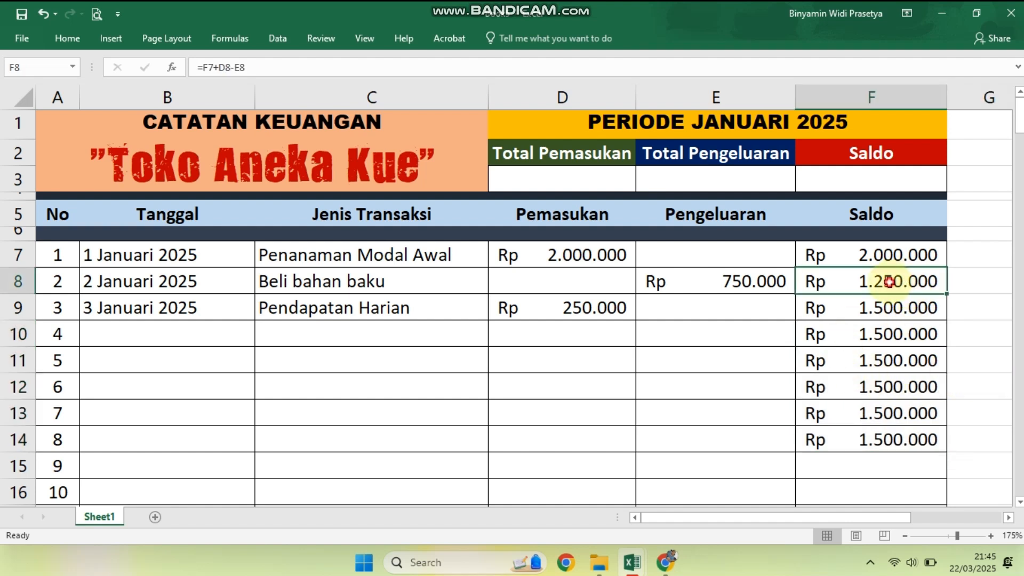
left_click(69, 41)
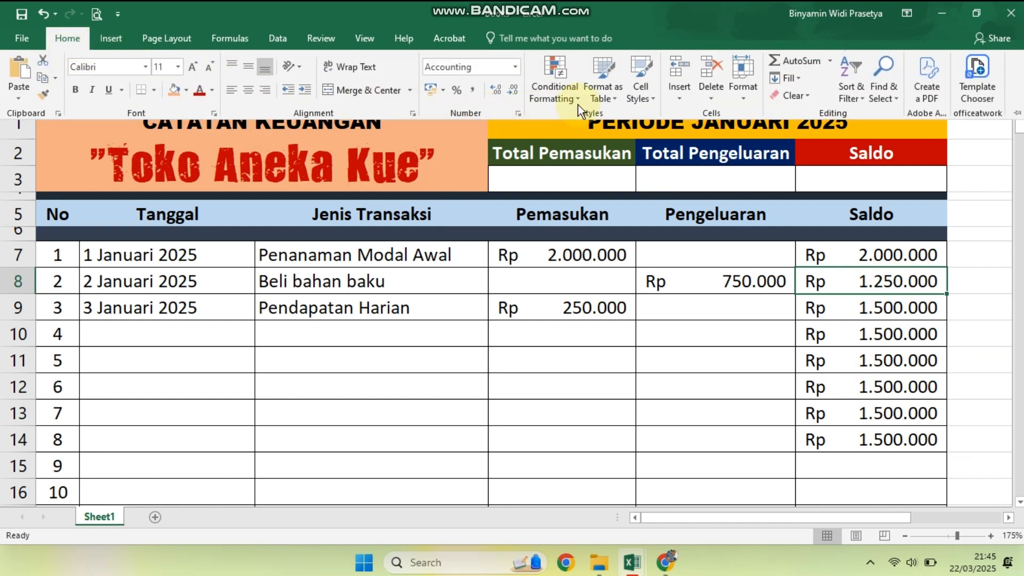
left_click(578, 106)
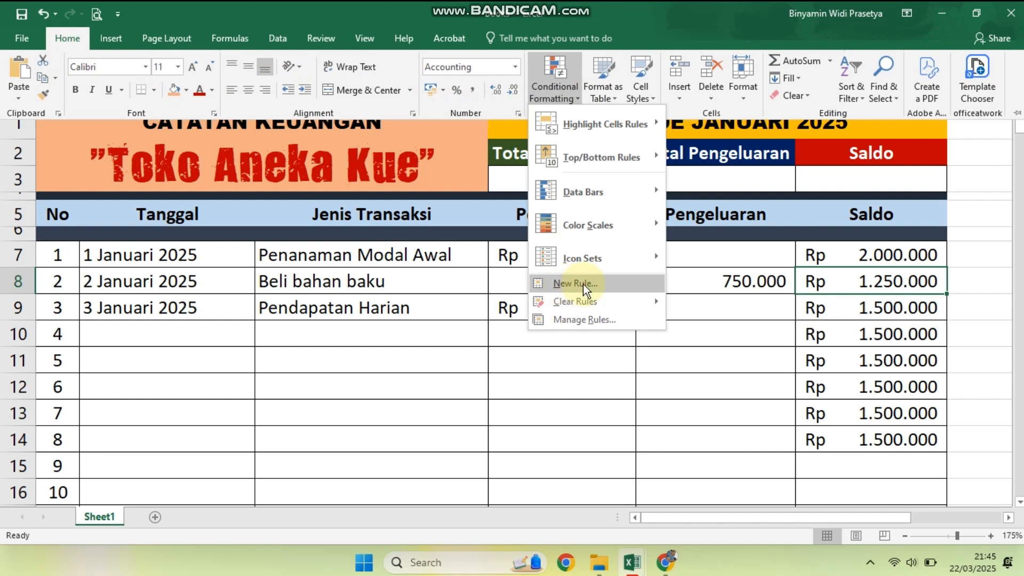
left_click(602, 284)
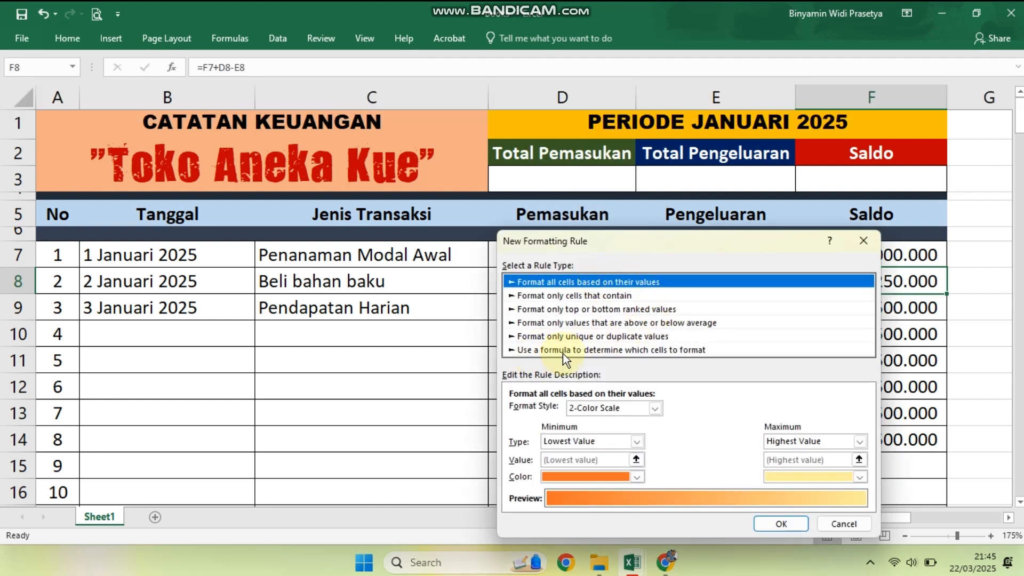
left_click(622, 351)
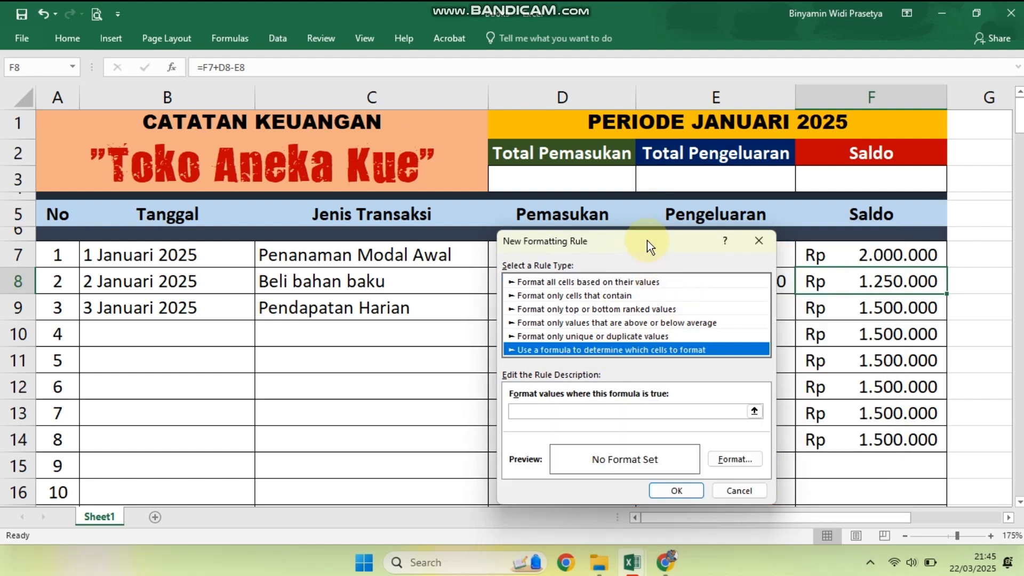
left_click_drag(647, 240, 684, 255)
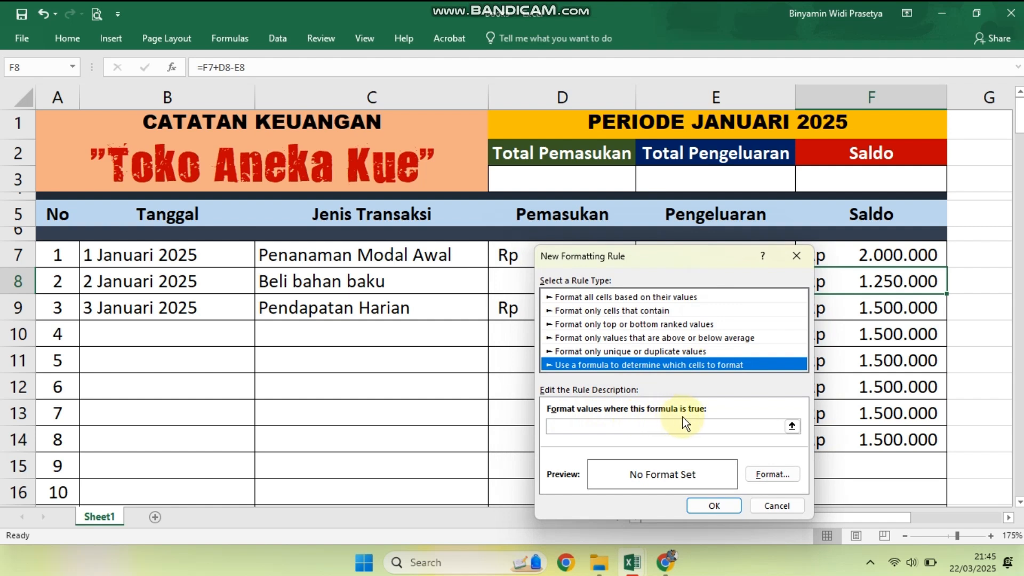
left_click_drag(661, 268, 694, 251)
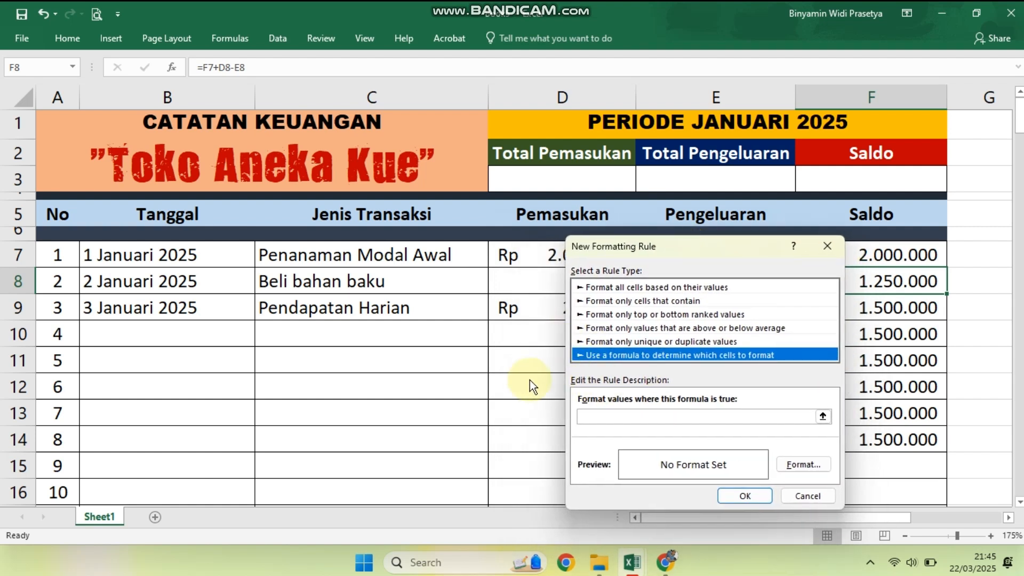
Set the rule's condition to =C8="", with a relative reference to the Jenis Transaksi cell.
left_click(617, 418)
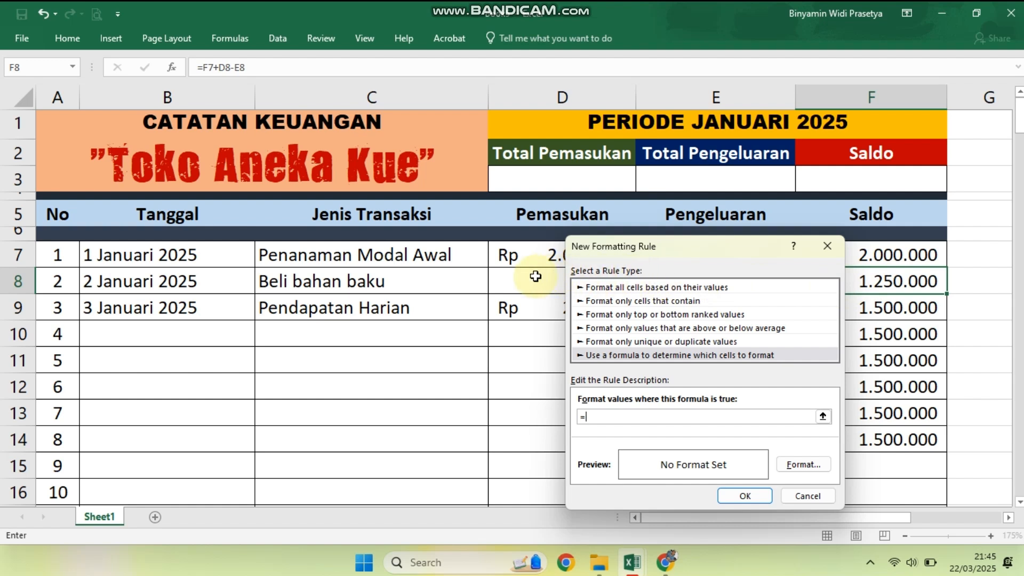
left_click(366, 279)
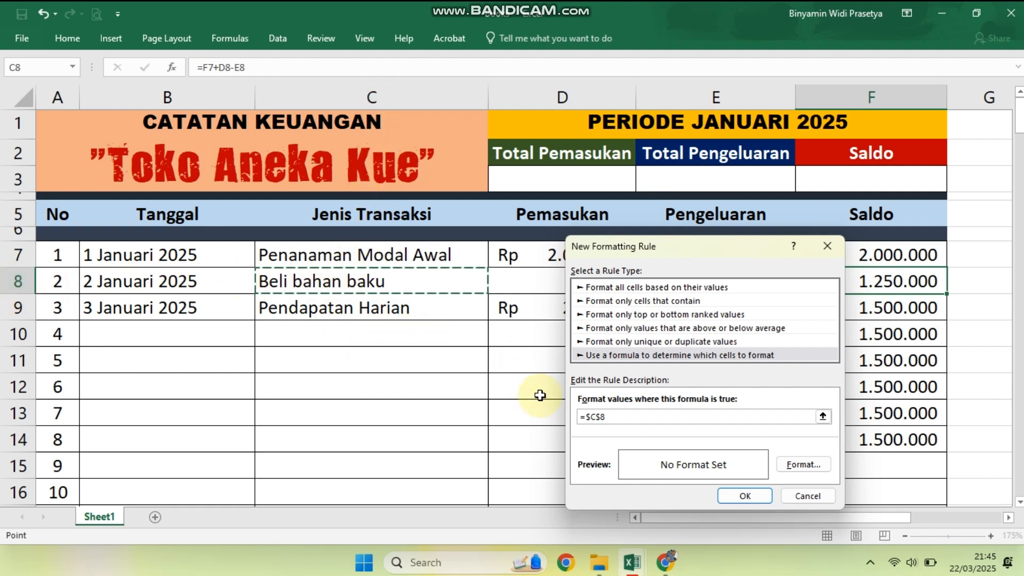
left_click(592, 418)
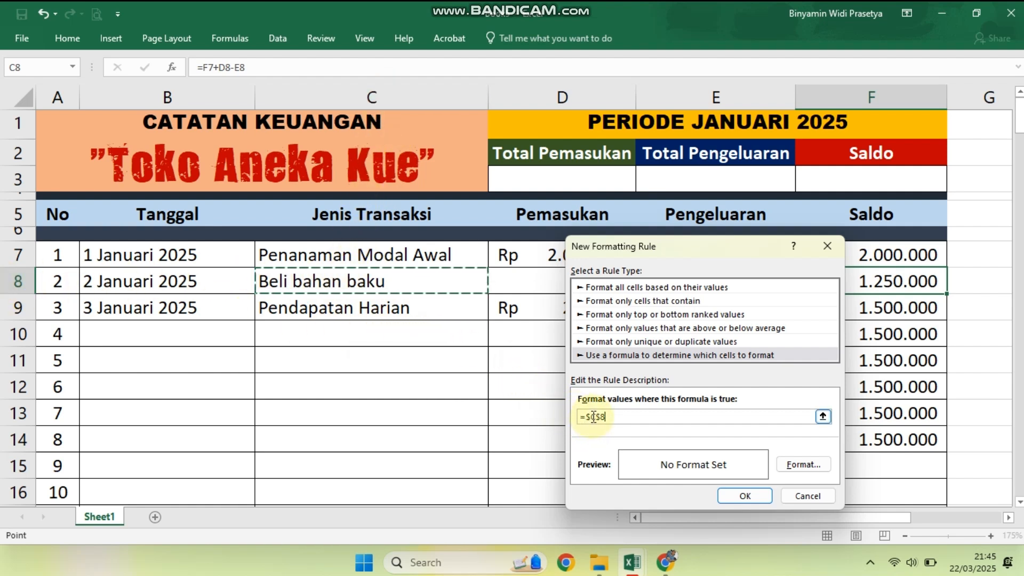
key("BackSpace")
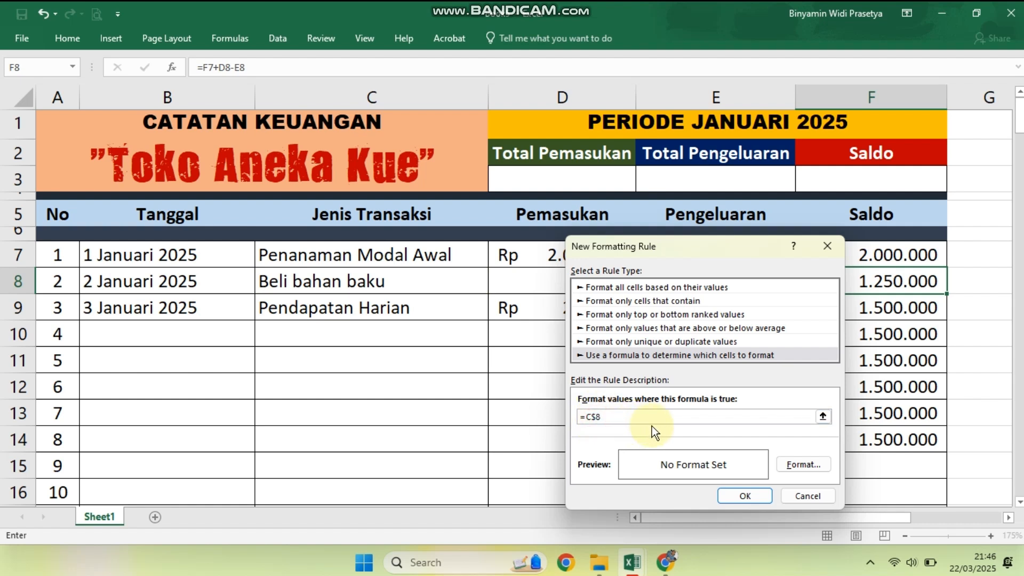
key("BackSpace")
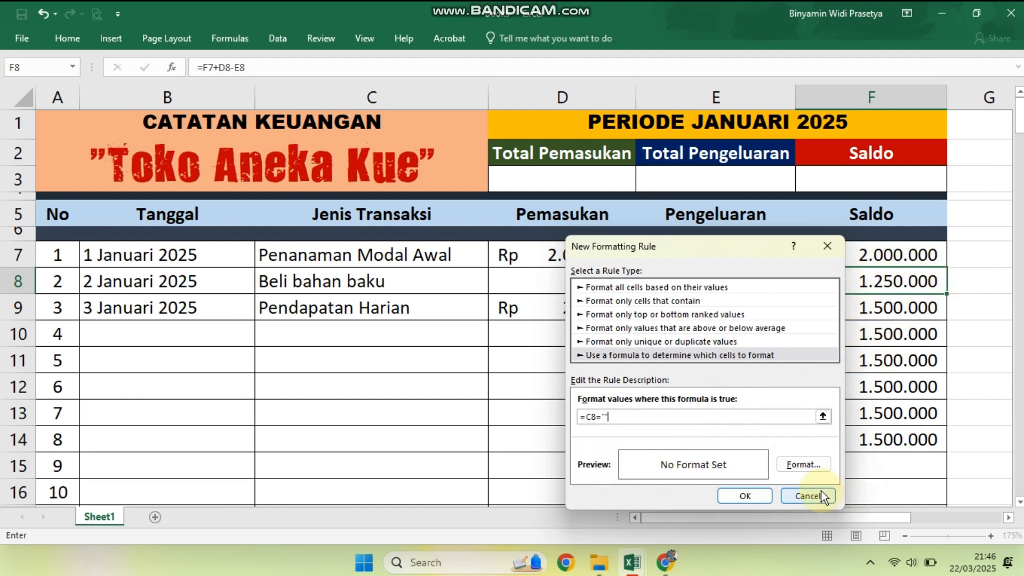
Give the rule a white font colour and apply it to F8.
left_click(807, 463)
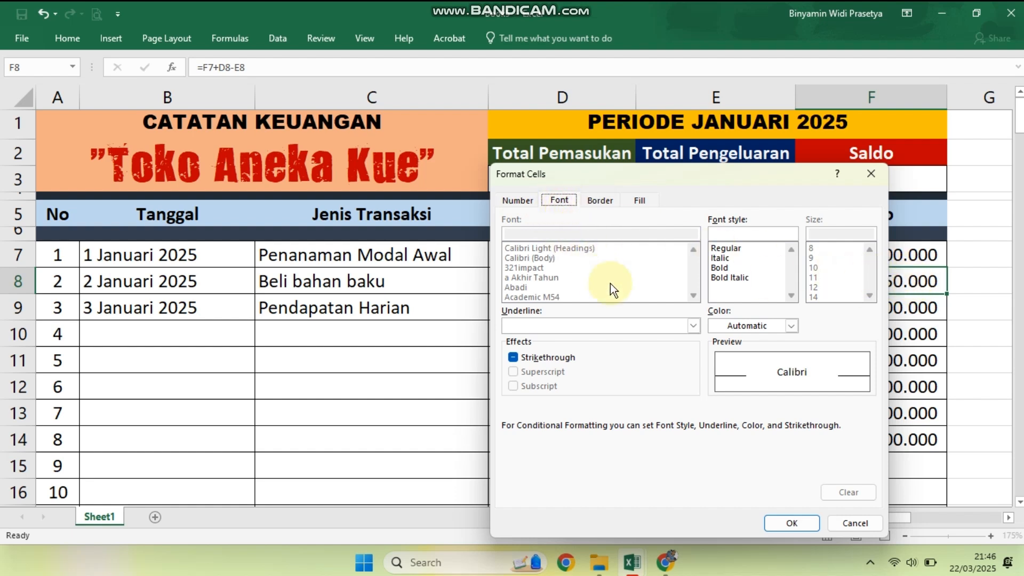
left_click(791, 326)
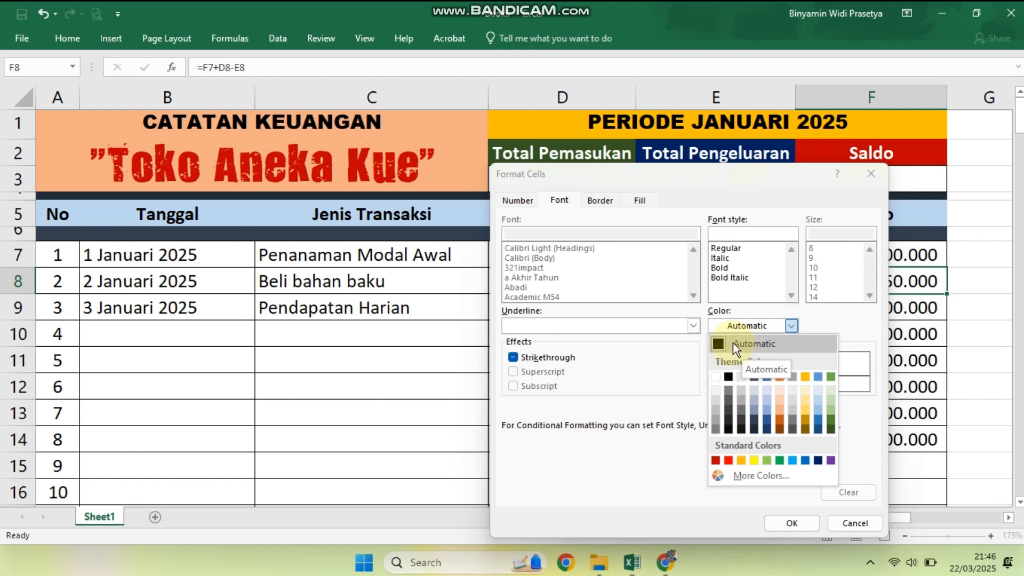
left_click(717, 377)
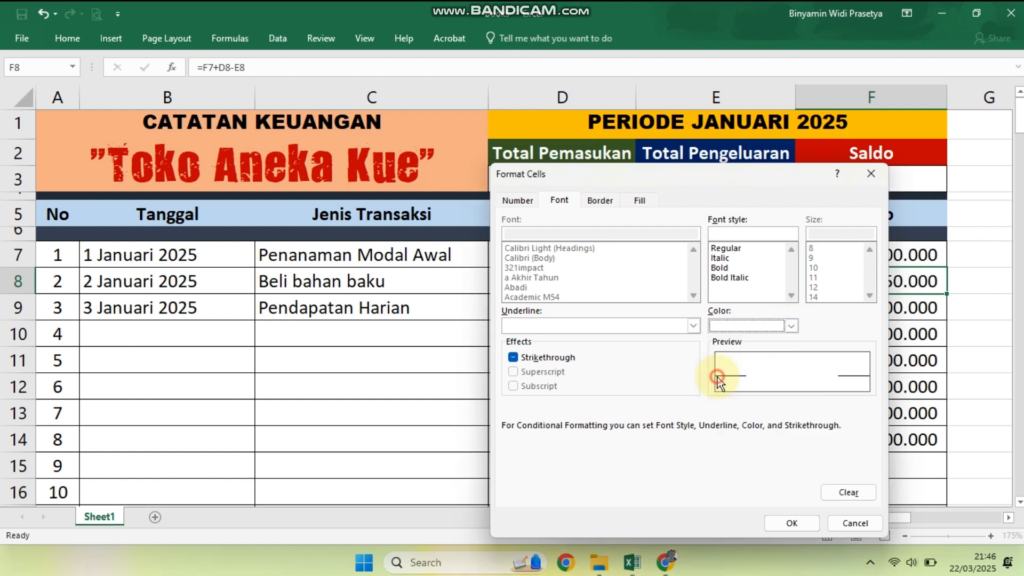
left_click(791, 522)
left_click(739, 492)
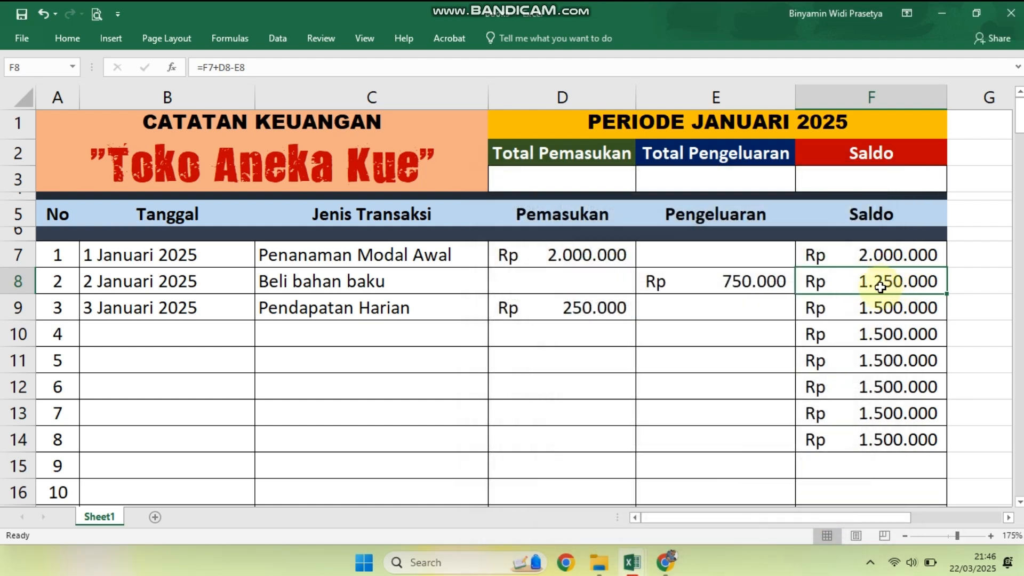
Test the rule by clearing the Jenis Transaksi in C8, and undo the deletion.
left_click(379, 284)
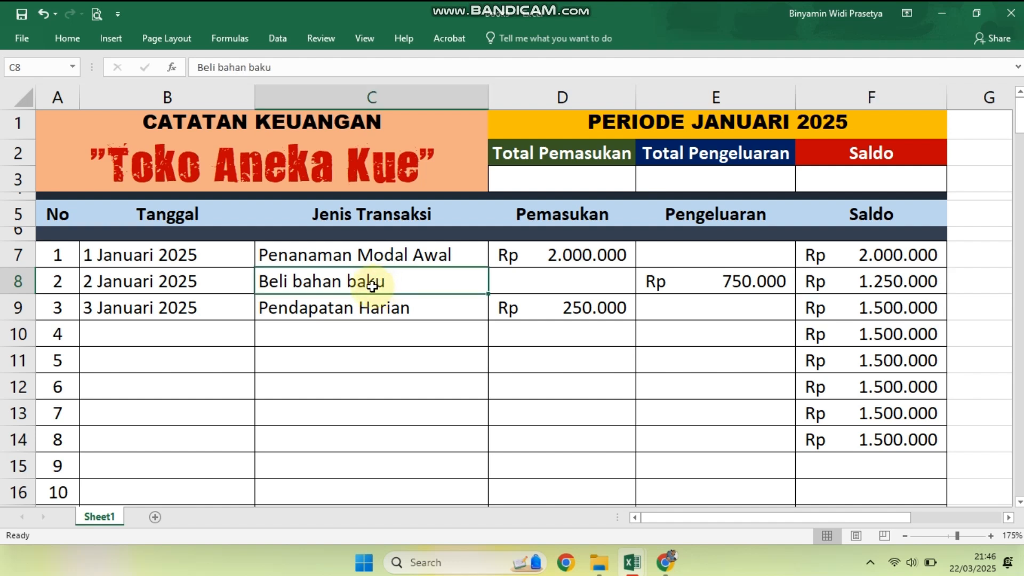
key("Delete")
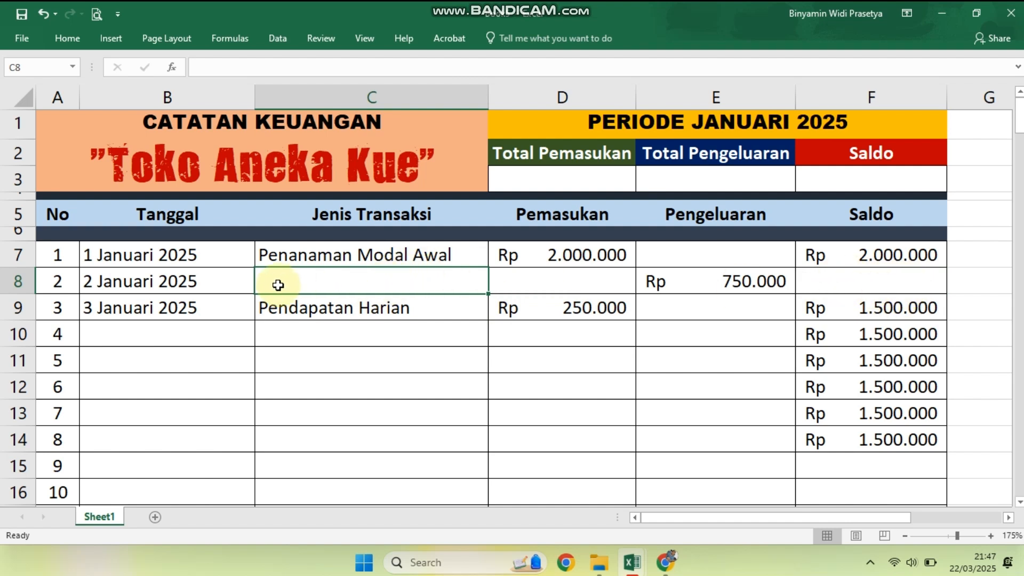
left_click(42, 12)
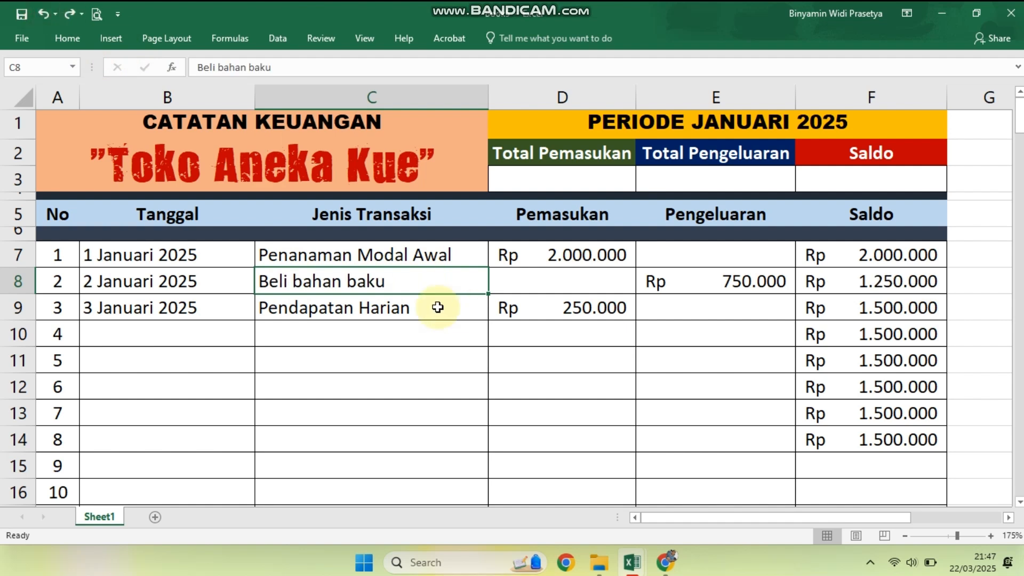
Fill the Saldo formula and its conditional formatting from F8 down through the remaining transaction rows of column F.
left_click(370, 301)
left_click(898, 288)
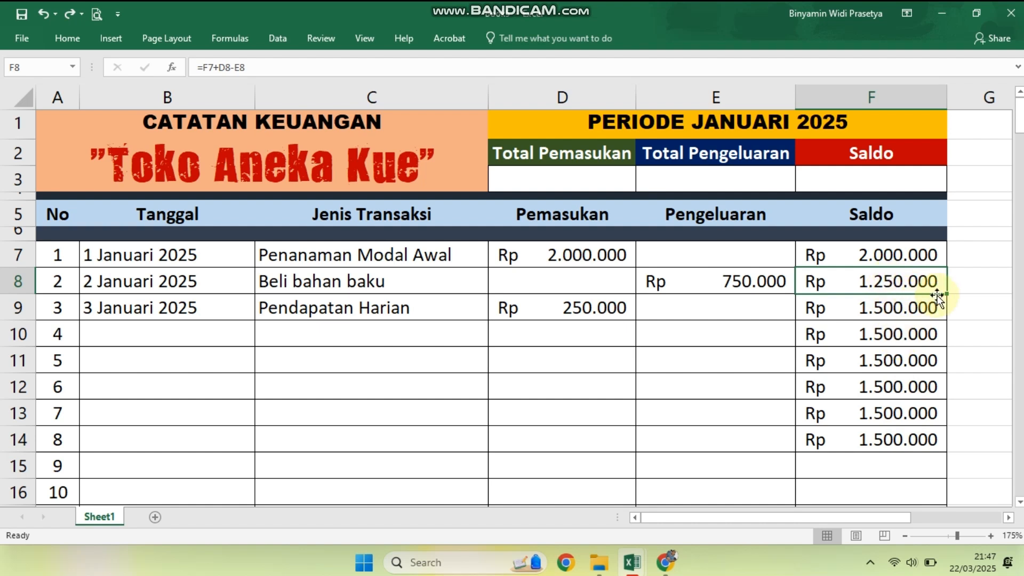
mouse_move(945, 294)
left_mouse_down()
mouse_move(950, 406)
mouse_move(884, 336)
left_mouse_up()
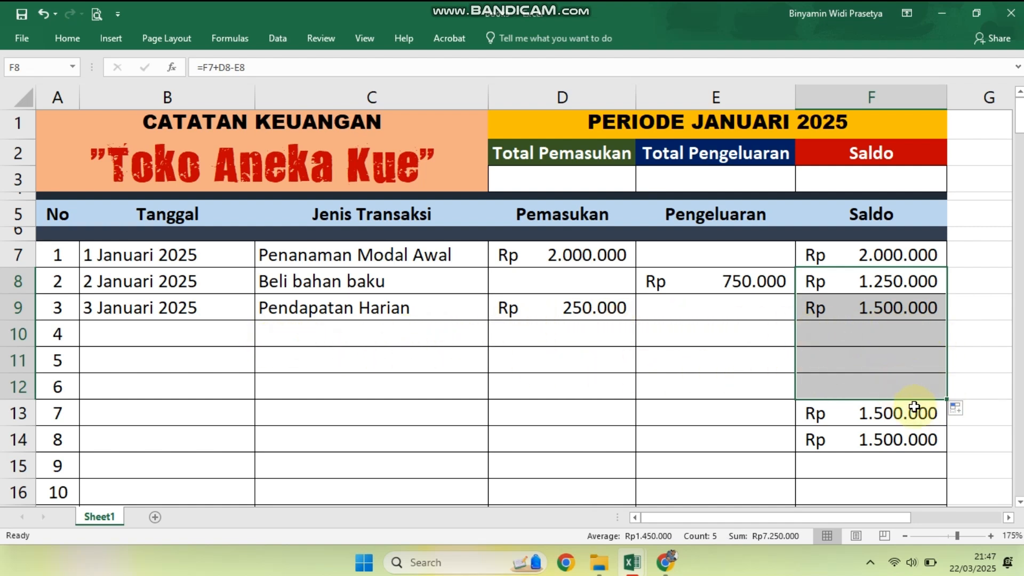
mouse_move(950, 399)
left_mouse_down()
mouse_move(930, 573)
mouse_move(931, 341)
mouse_move(917, 425)
mouse_move(947, 419)
left_mouse_up()
left_click_drag(1019, 484, 1019, 109)
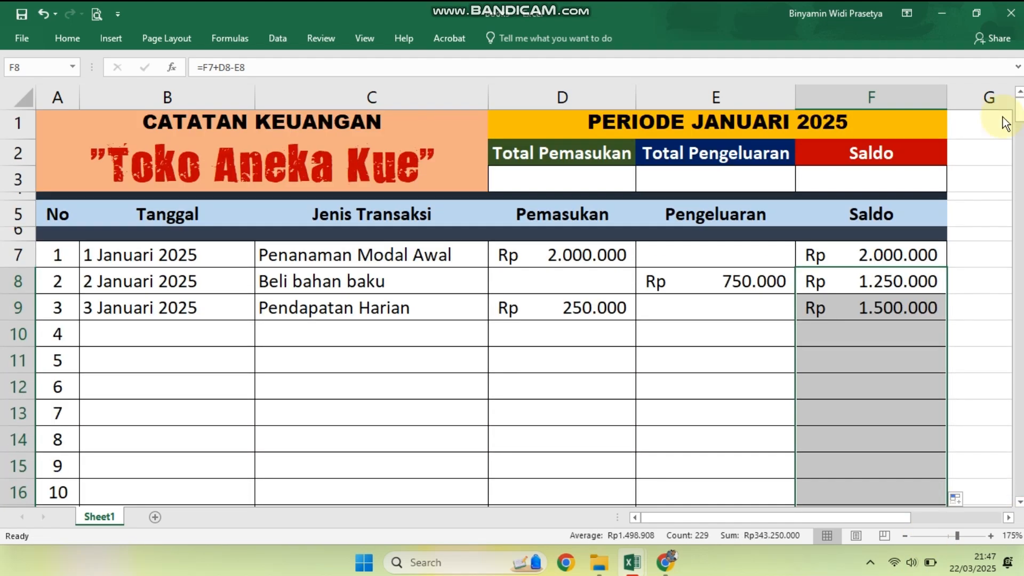
left_click(974, 335)
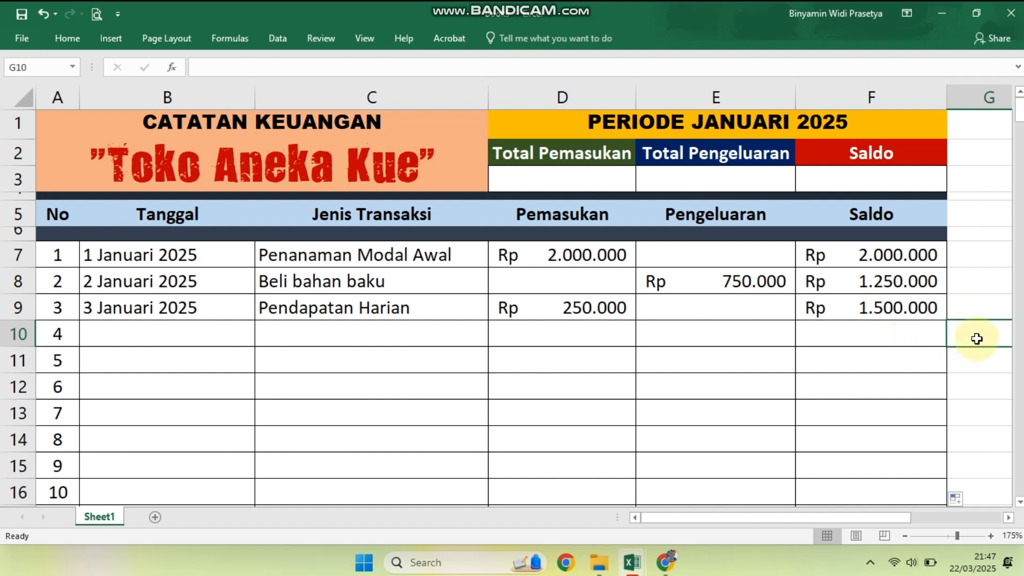
Enter the date 4 Januari 2025 and the Jenis Transaksi Pendapatan Harian for transaction 4 in B10 and C10.
left_click(192, 336)
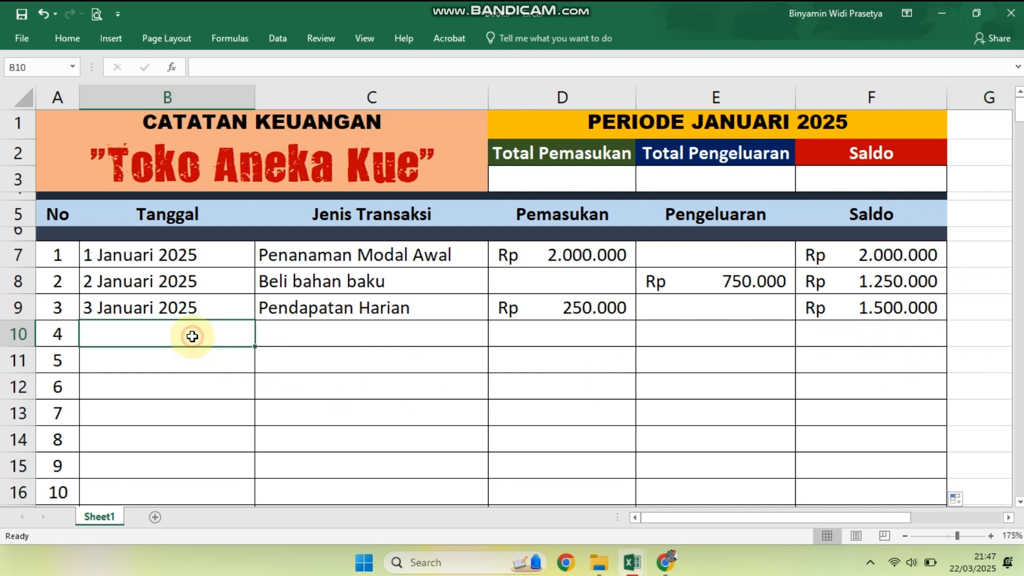
type("4")
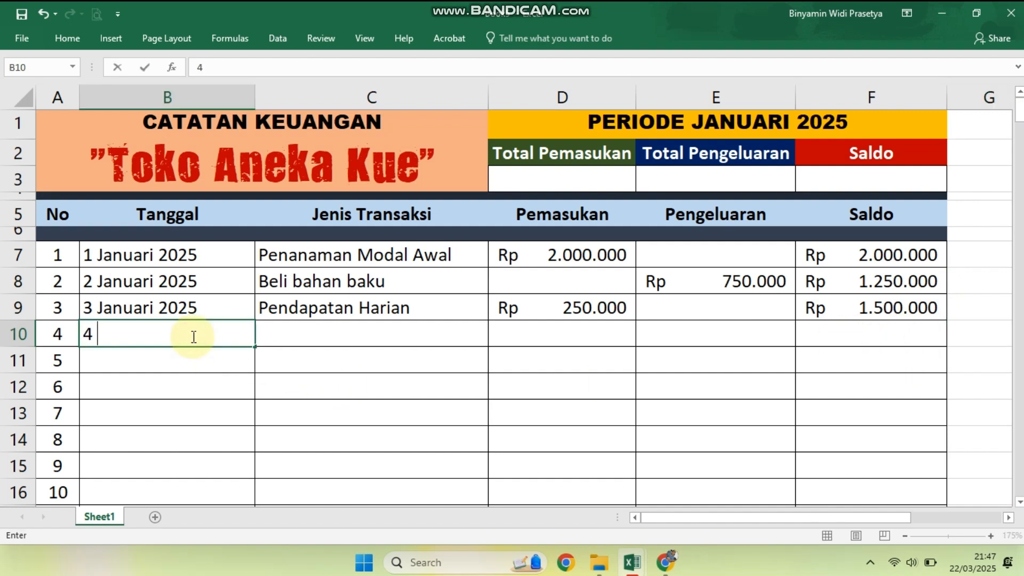
type(" Januari 2025")
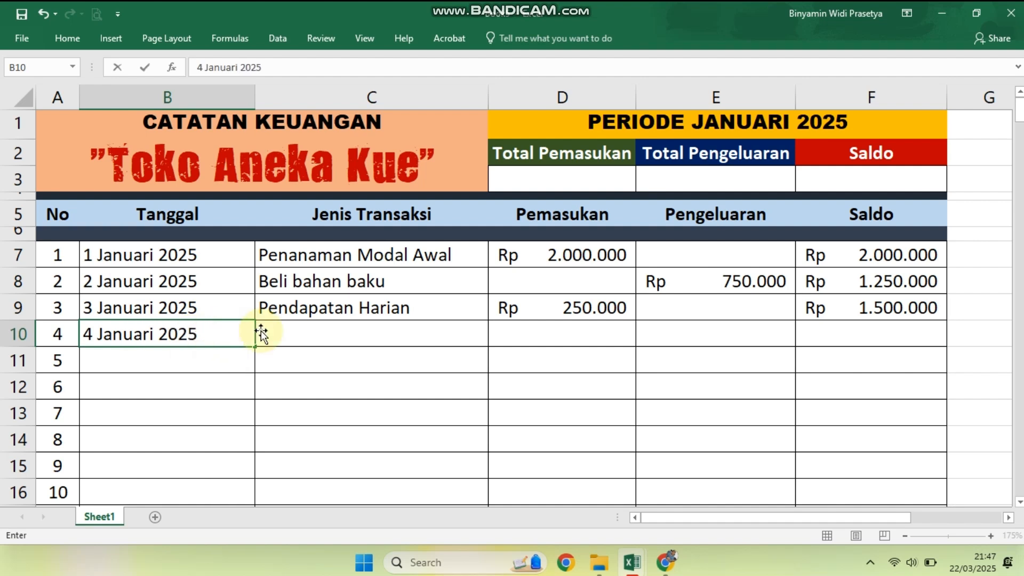
left_click(313, 336)
type("Pe")
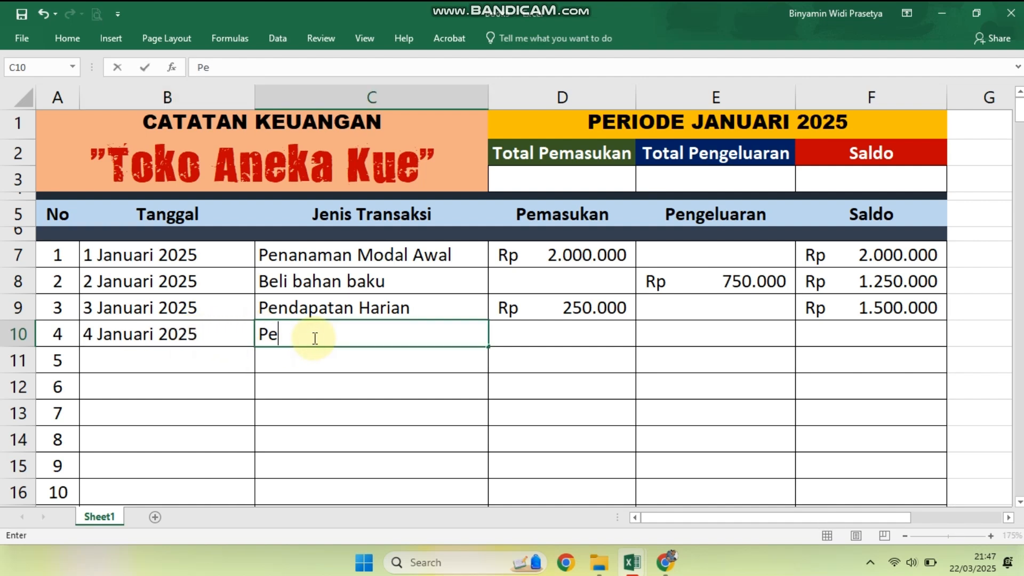
type("nd")
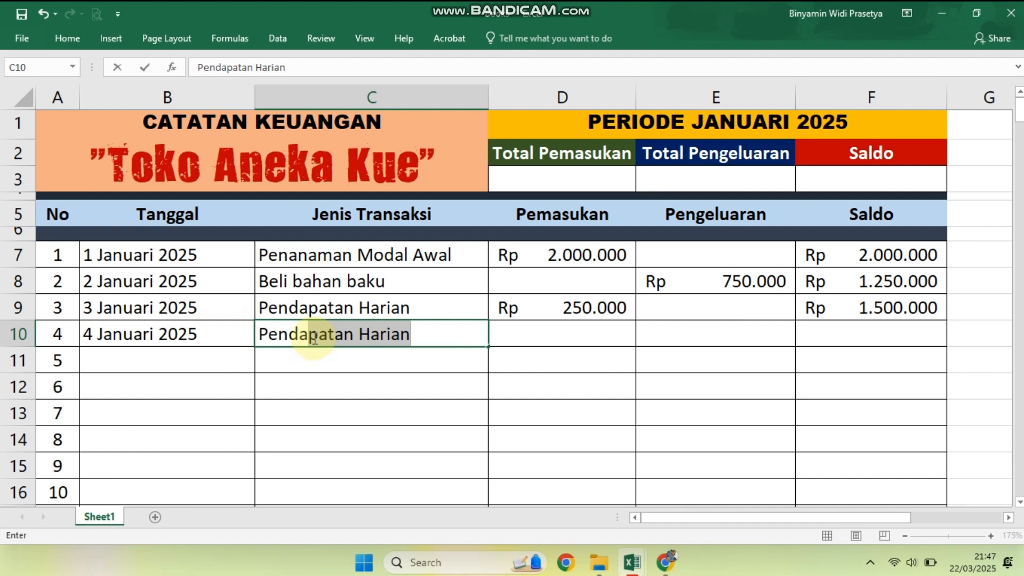
key("Tab")
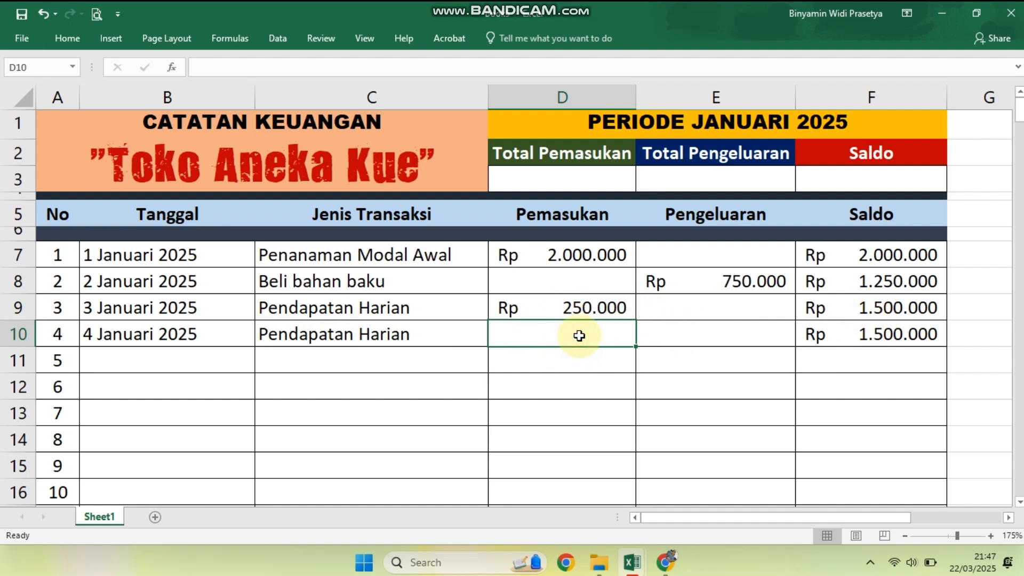
Enter 350000 as the Pemasukan of transaction 4 in D10 and check the Saldo in F10.
type("350000")
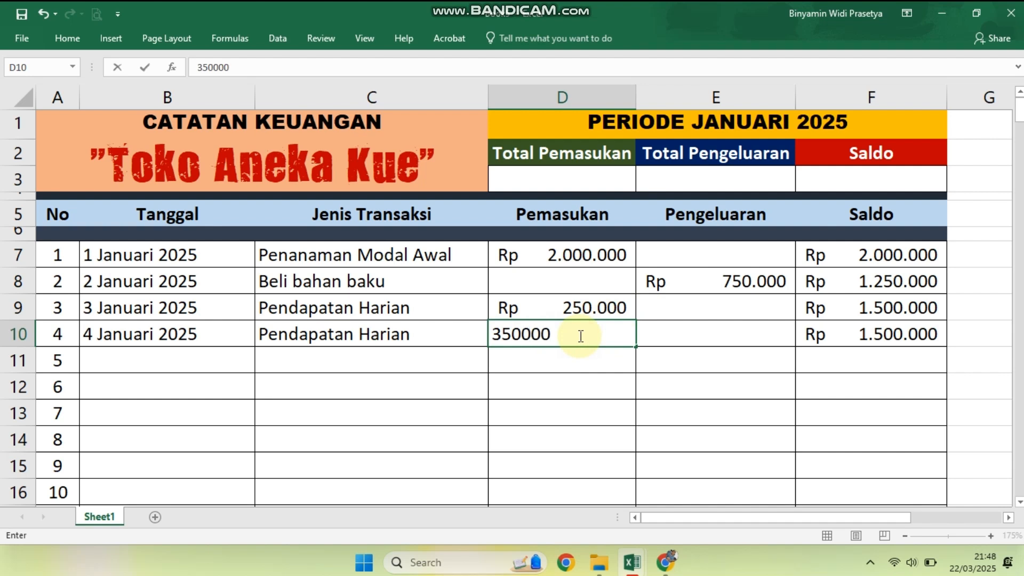
key("Return")
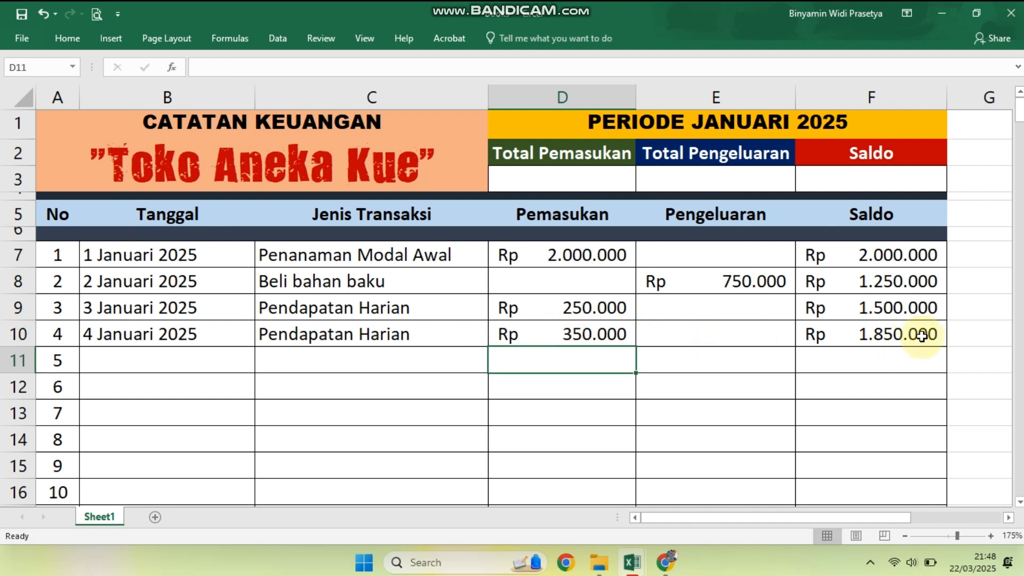
left_click(902, 334)
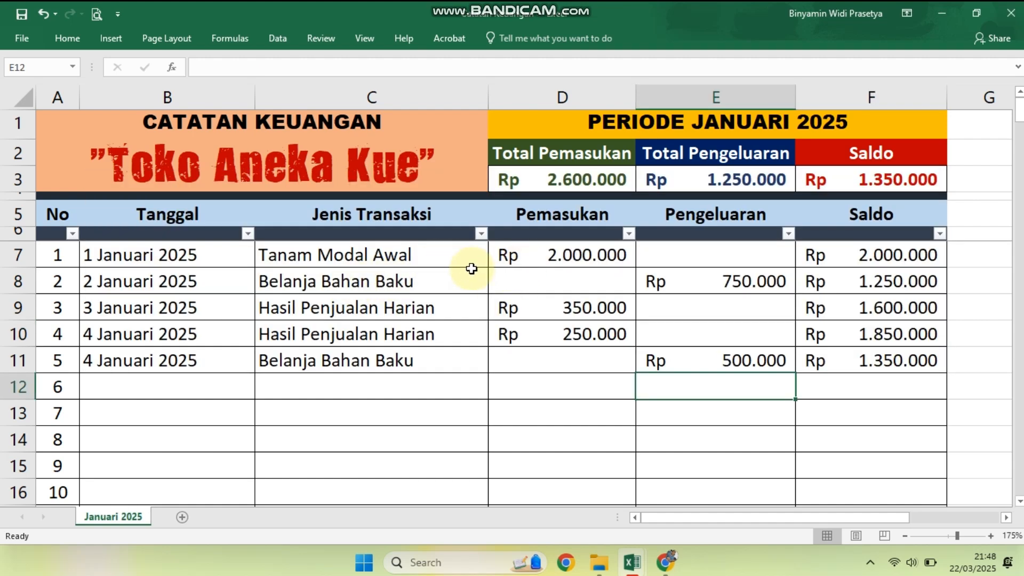
Compare how the header rows behave when moving through the rows of the finished Januari 2025 sheet and of Sheet1.
scroll(471, 268, "down", 1)
scroll(469, 268, "up", 1)
scroll(469, 267, "down", 2)
scroll(471, 269, "up", 2)
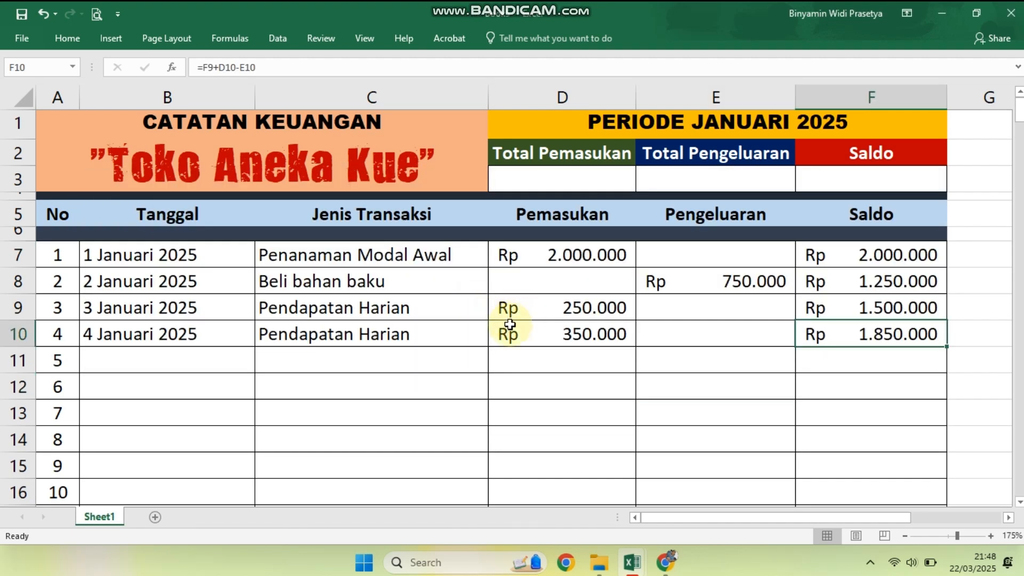
scroll(570, 354, "down", 2)
scroll(571, 354, "up", 2)
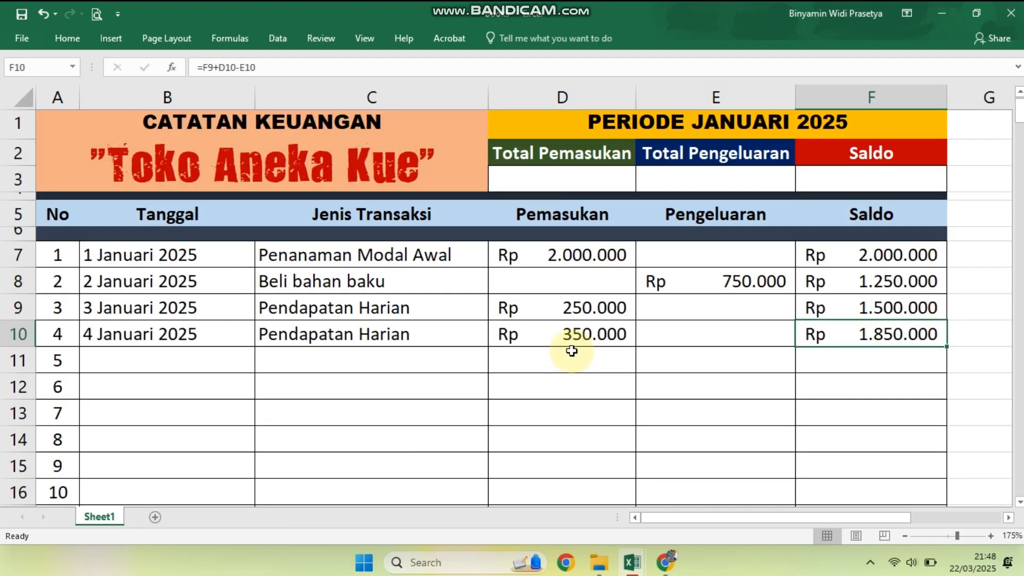
Freeze the panes at row 7 so the title, totals and header rows 1 to 6 stay fixed.
left_click(13, 257)
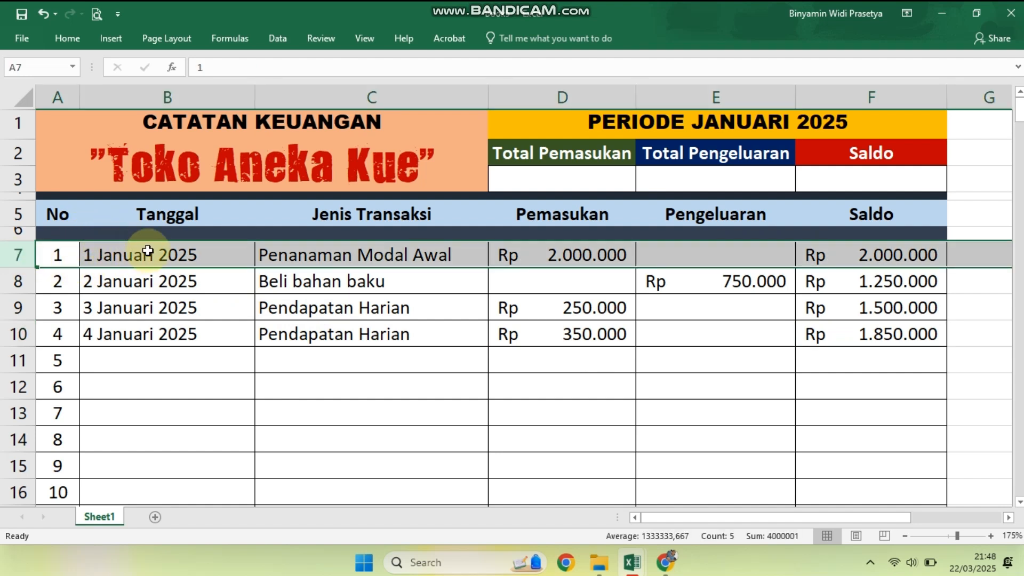
left_click(365, 39)
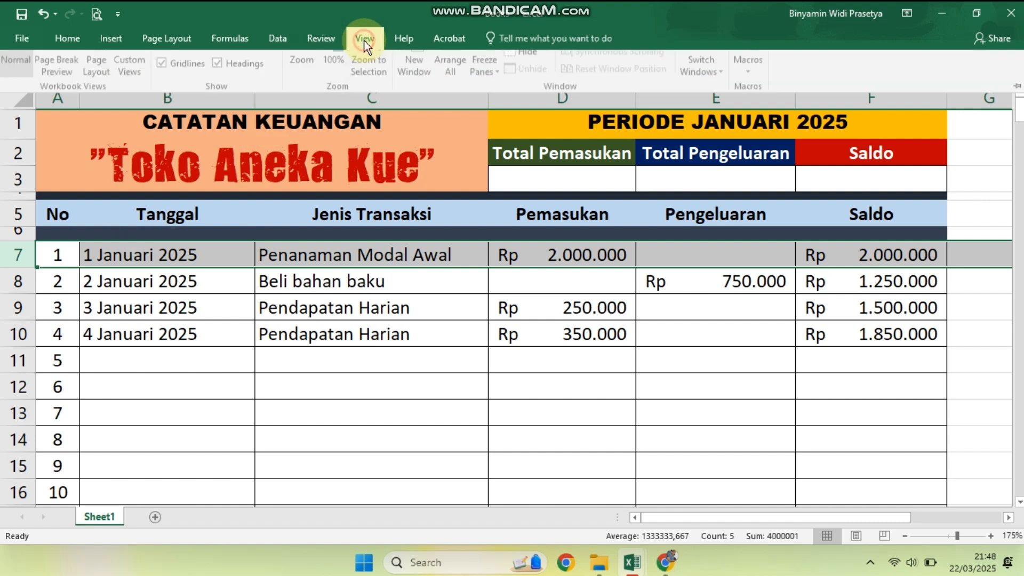
left_click(494, 99)
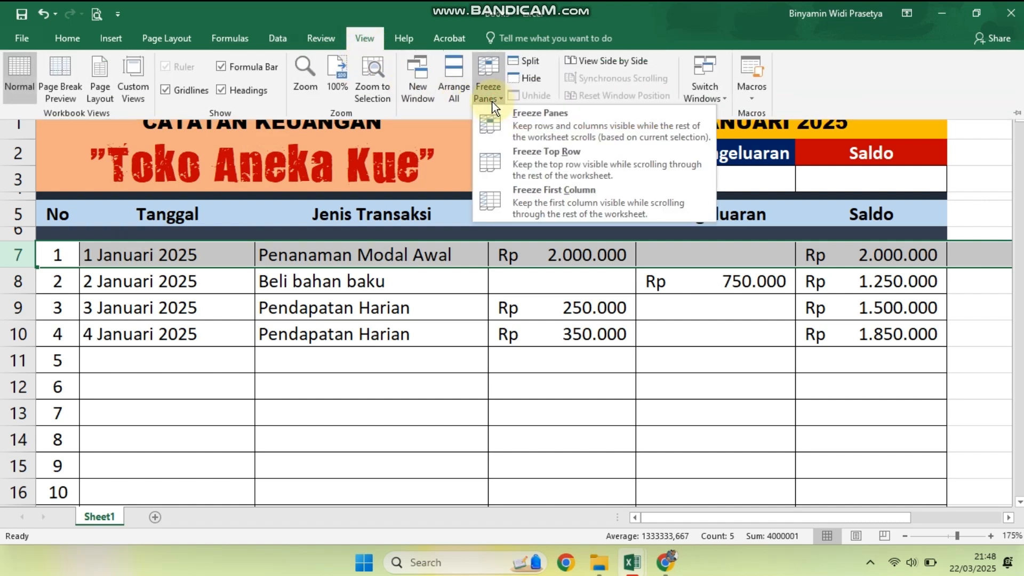
left_click(561, 120)
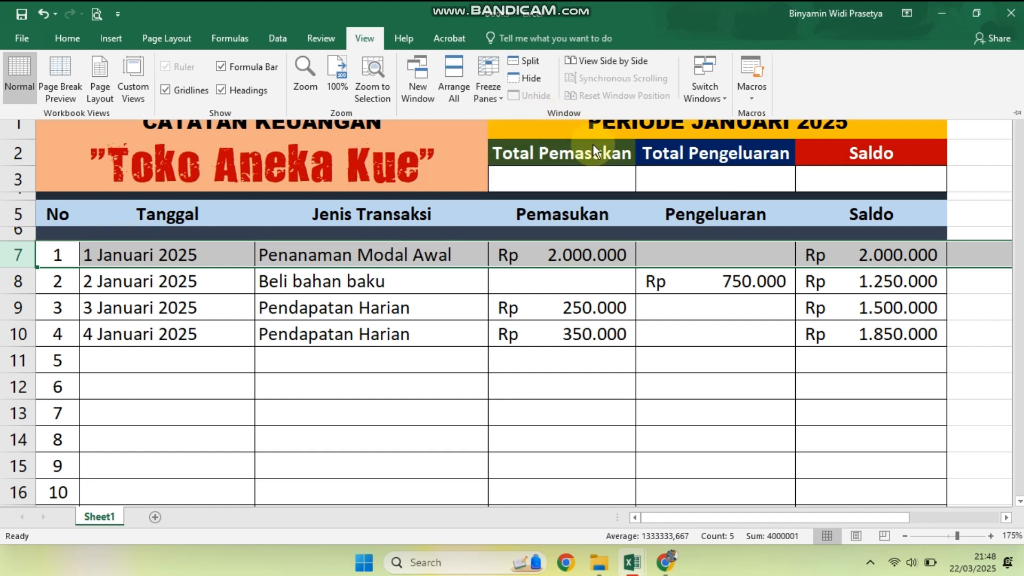
left_click(675, 322)
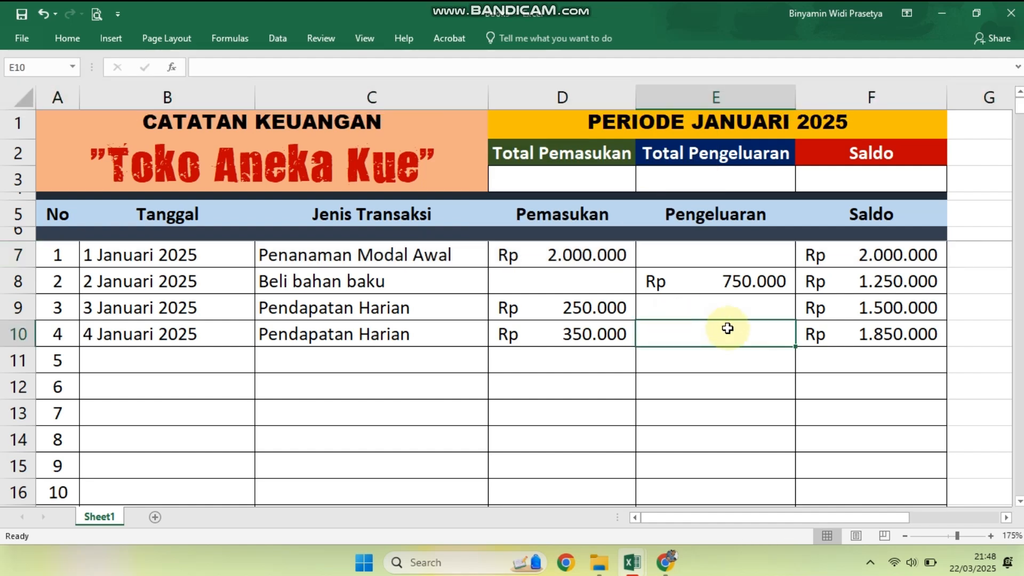
Check how the frozen header rows behave while moving through the transaction rows of Sheet1.
scroll(727, 327, "down", 1)
scroll(727, 327, "up", 1)
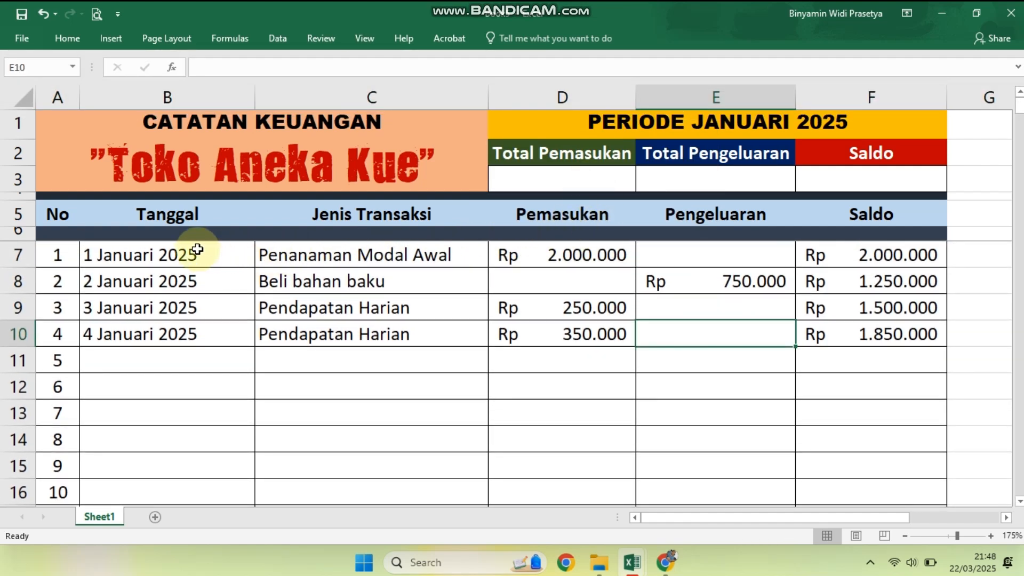
scroll(334, 276, "down", 1)
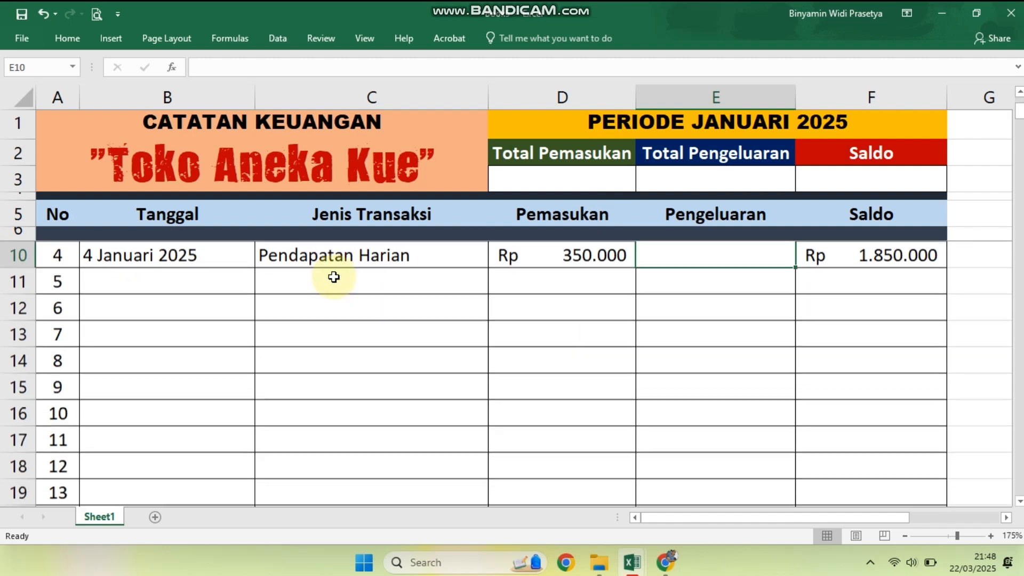
scroll(334, 277, "down", 1)
scroll(343, 274, "up", 2)
scroll(354, 274, "down", 1)
scroll(354, 274, "up", 1)
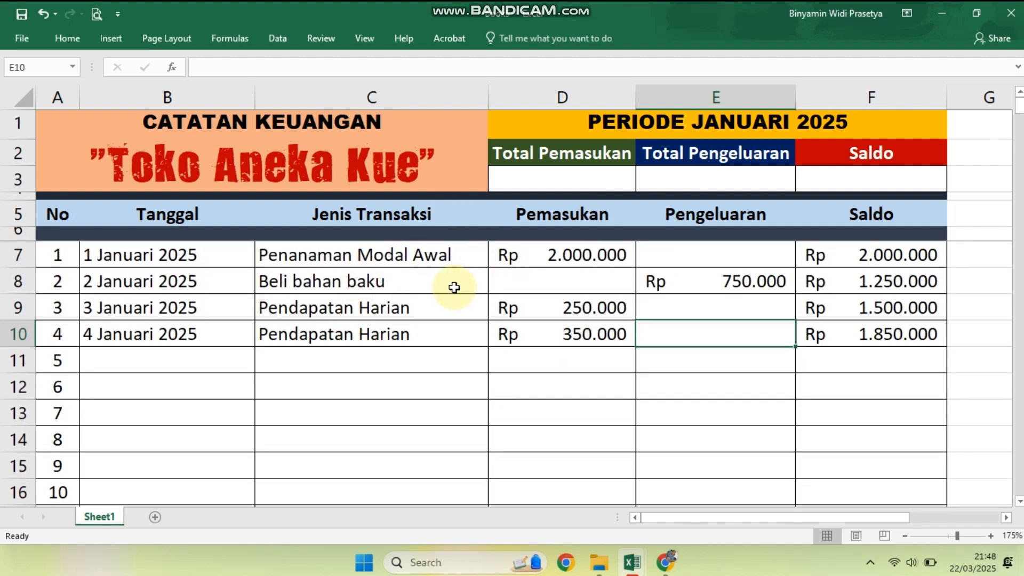
scroll(747, 298, "down", 1)
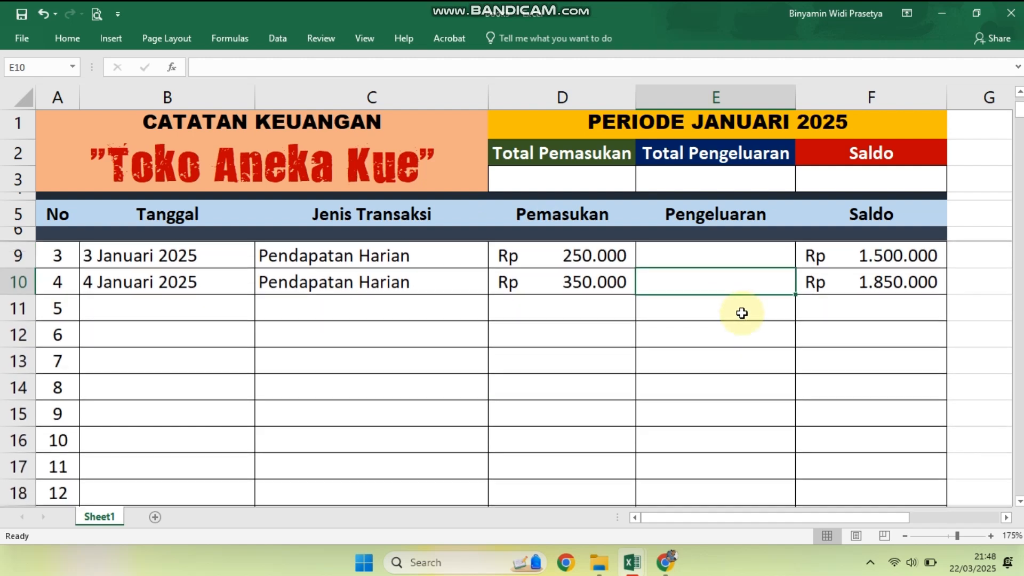
scroll(742, 313, "up", 1)
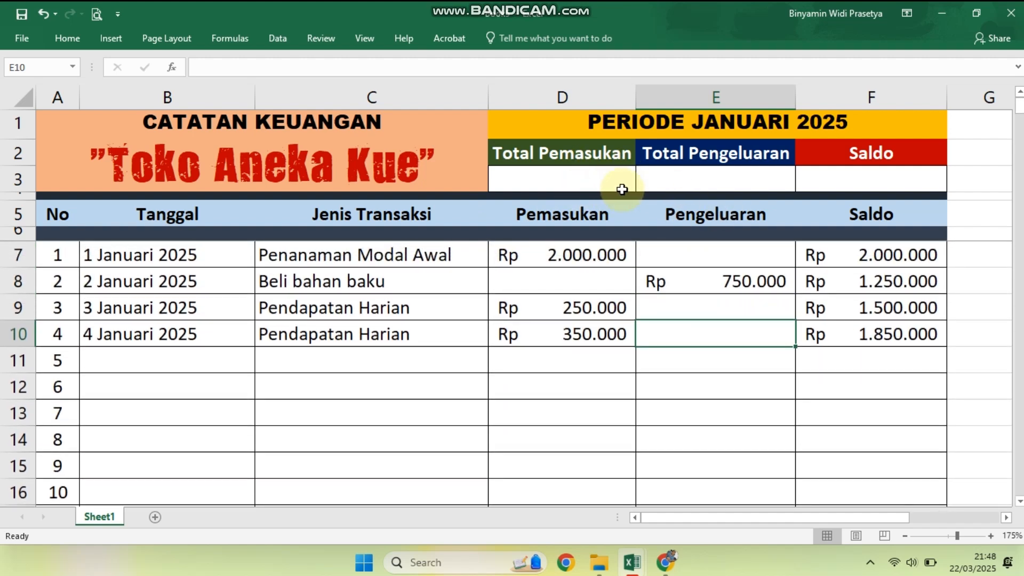
Enter =SUM(D7:D150) in D3 for the Total Pemasukan and return to the first transaction rows.
left_click(563, 179)
type("=")
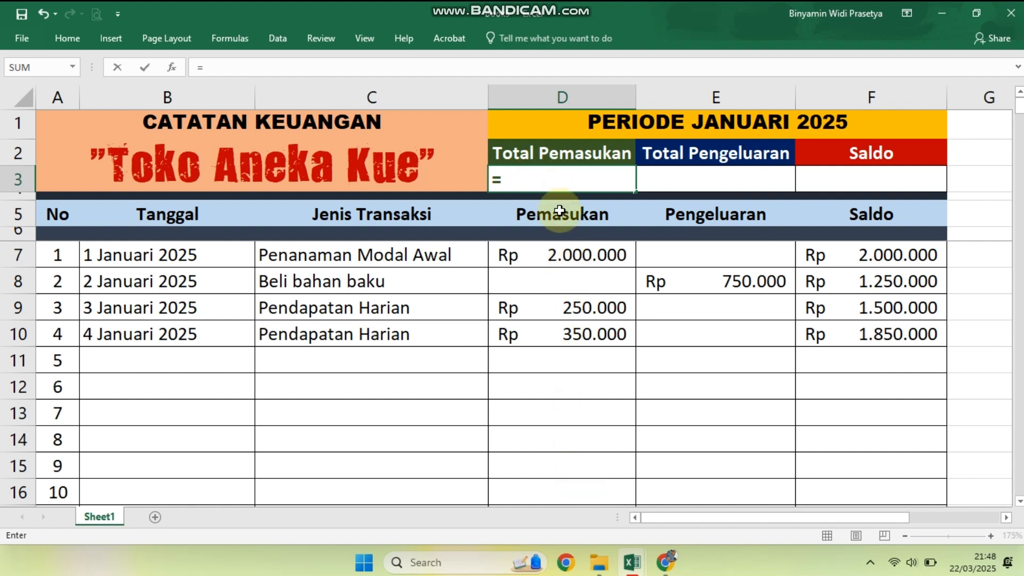
type("SUM")
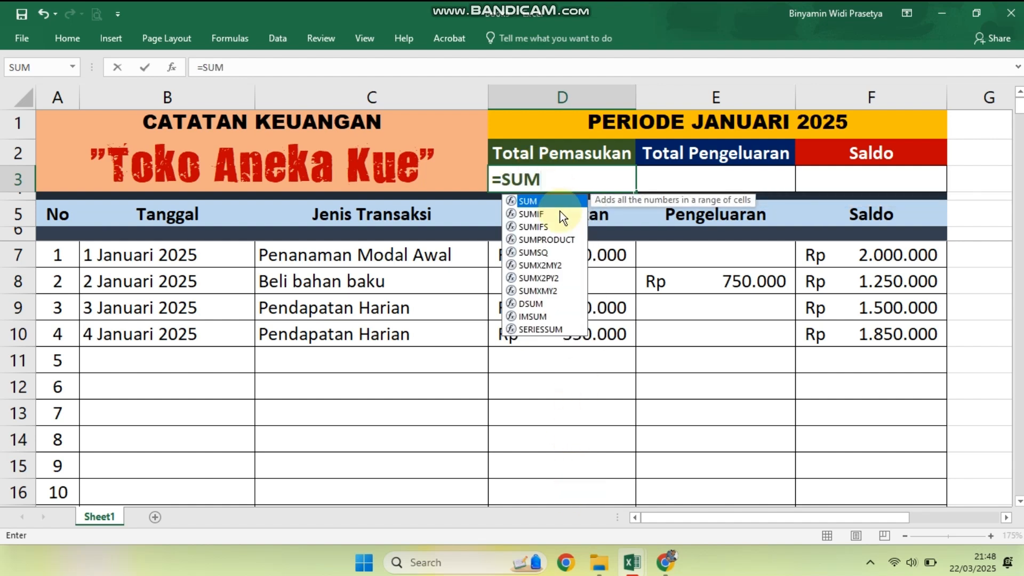
type("(")
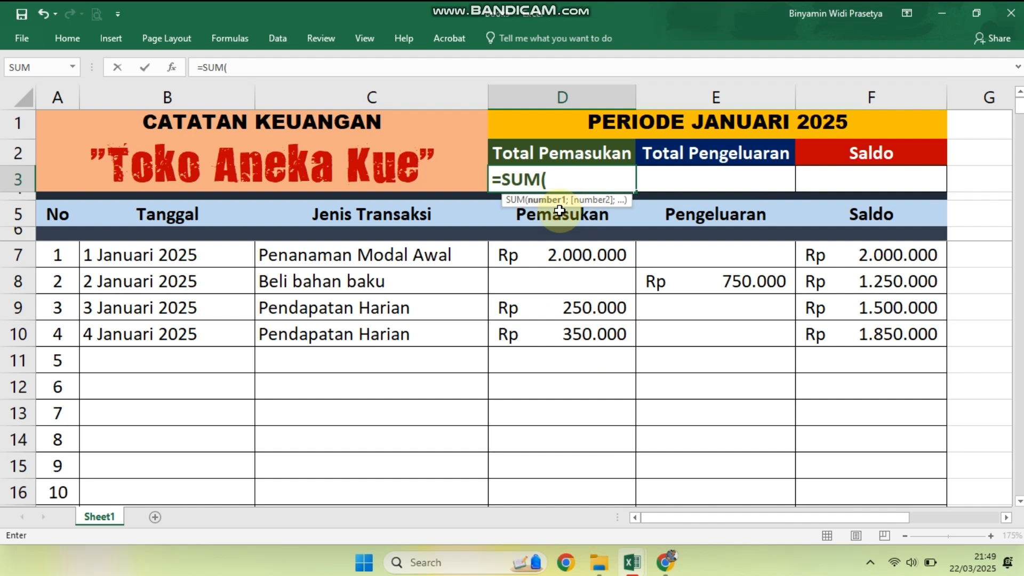
left_click_drag(571, 253, 591, 446)
left_click(301, 65)
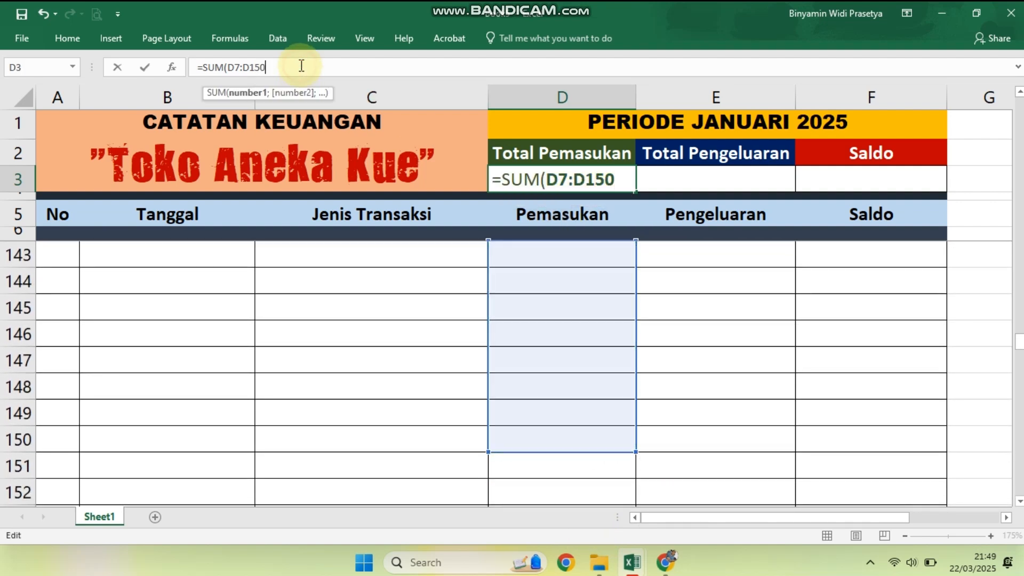
type(")")
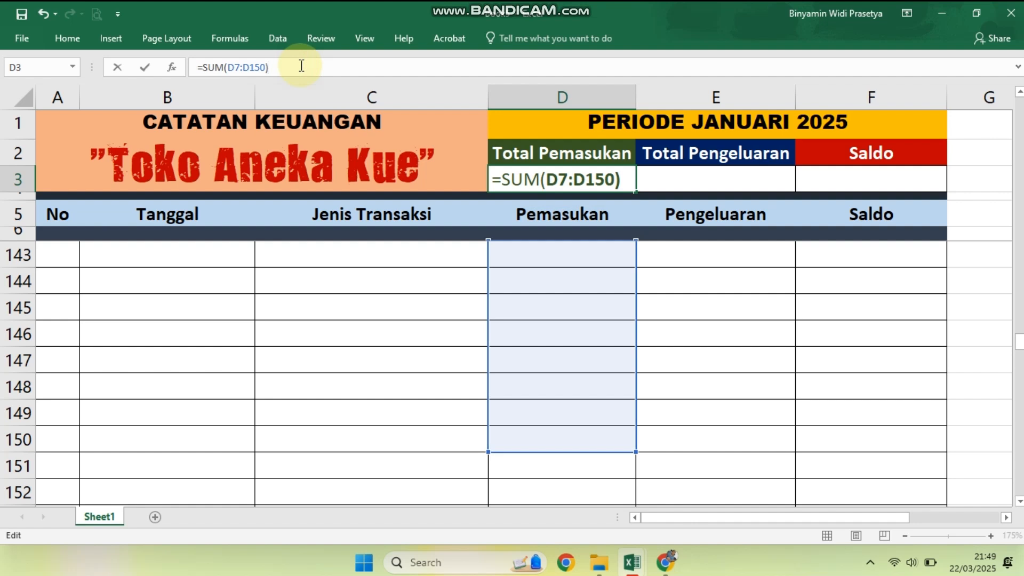
key("Return")
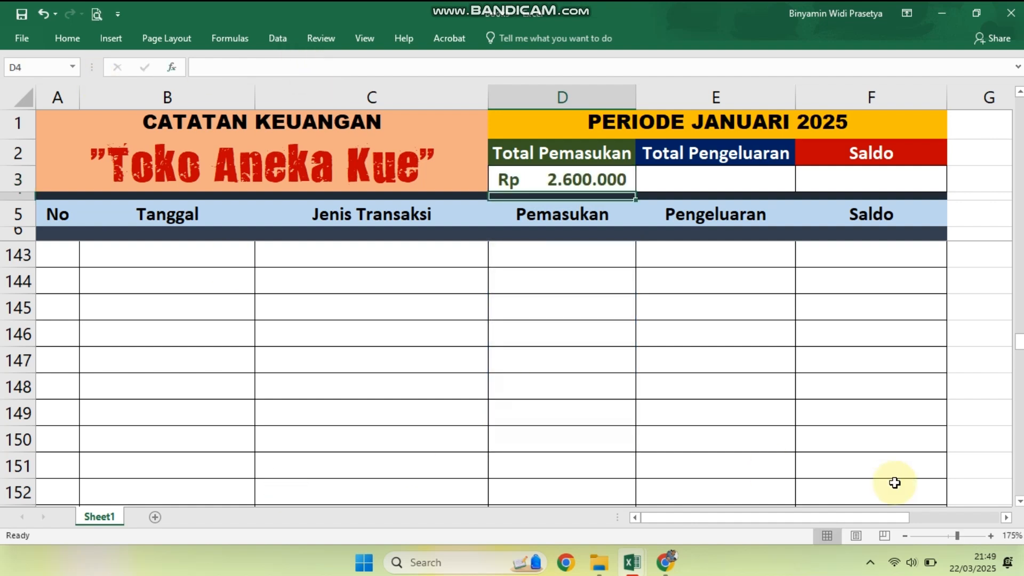
left_click_drag(1019, 347, 1013, 104)
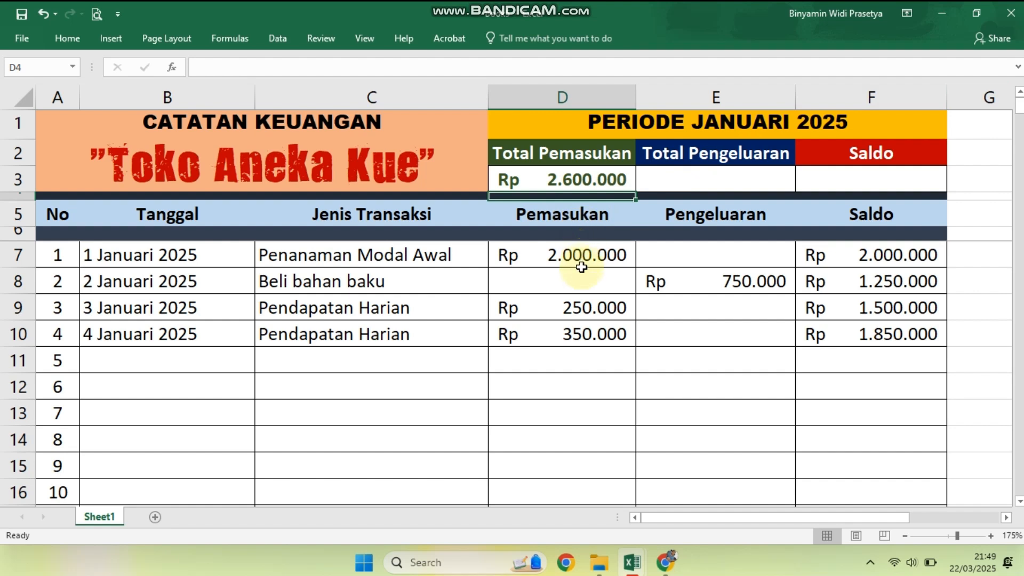
Fill the total formula from D3 across to Total Pengeluaran in E3 and compare the column references of both formulas.
left_click(718, 173)
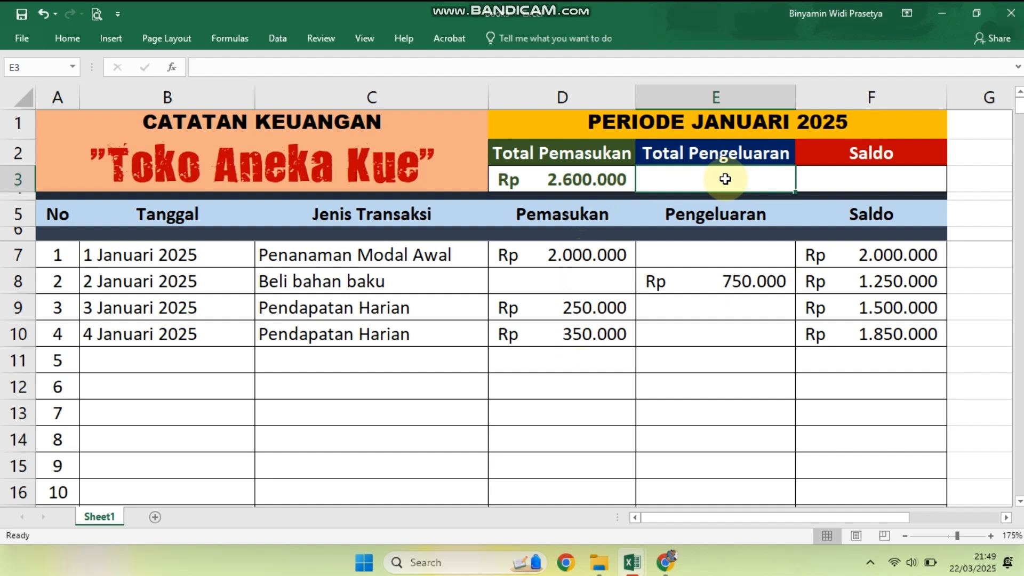
left_click(605, 180)
left_click(663, 176)
left_click(584, 180)
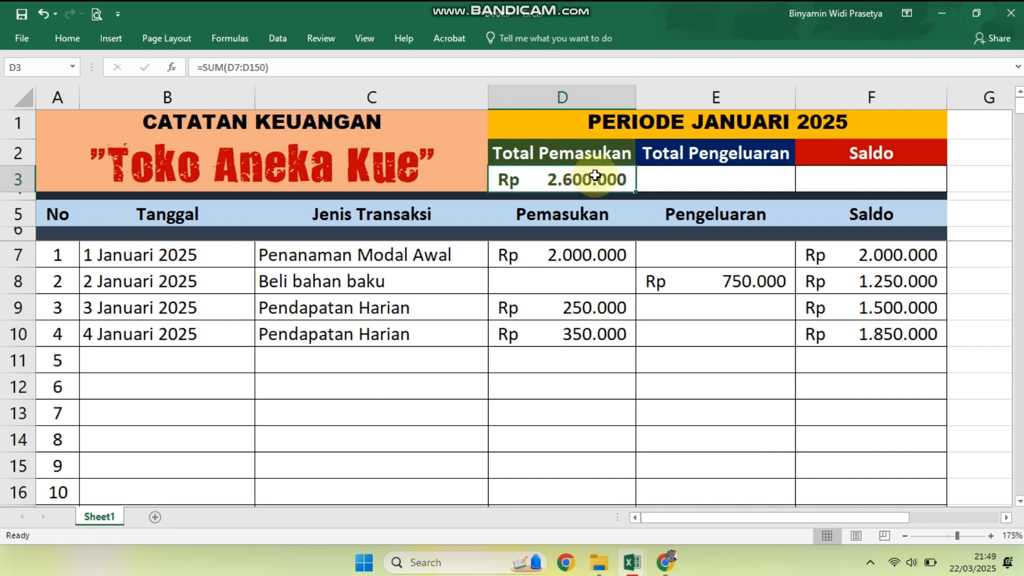
left_click(595, 177)
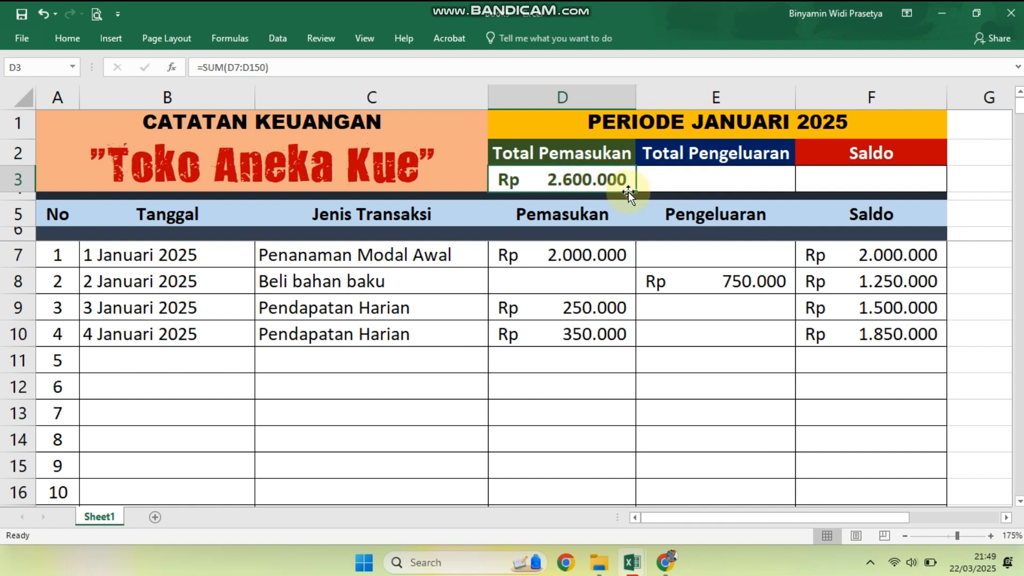
left_click_drag(634, 191, 726, 195)
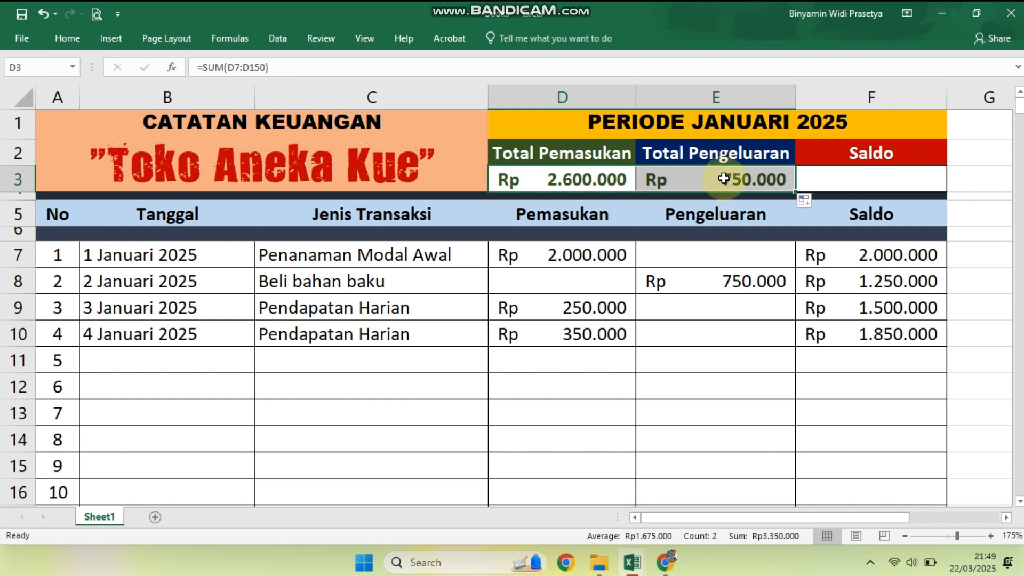
left_click(676, 181)
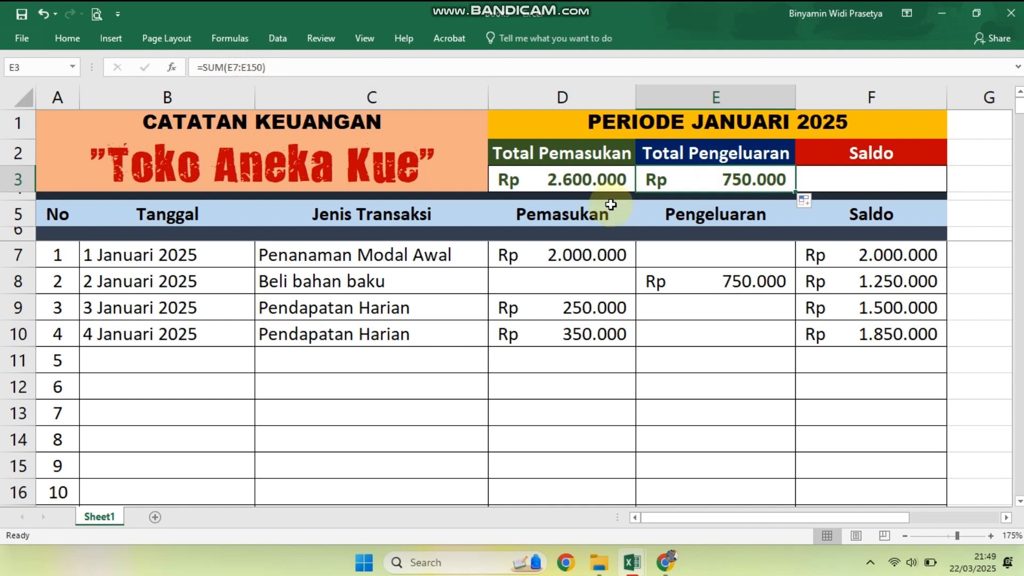
left_click(698, 97)
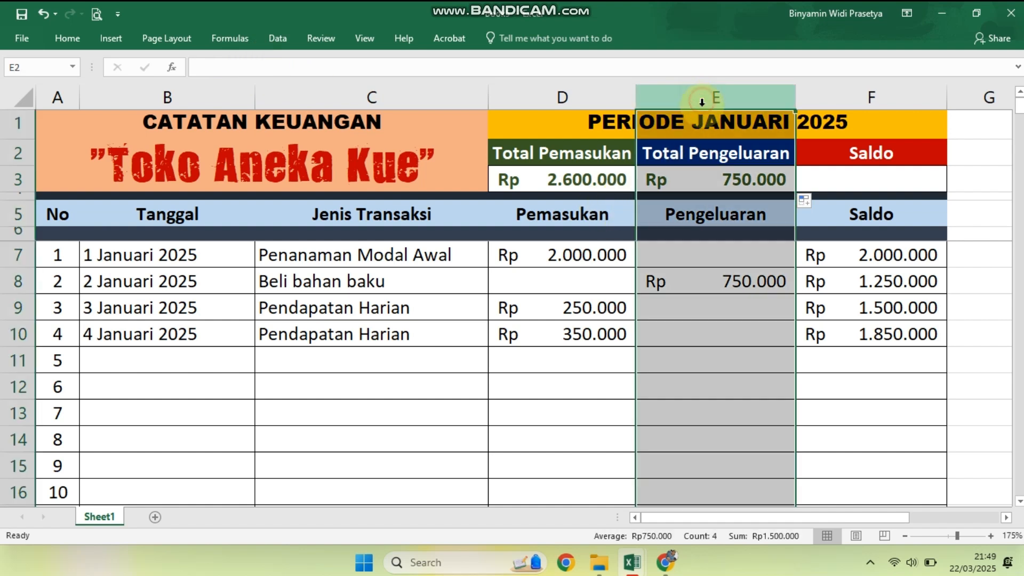
left_click(585, 181)
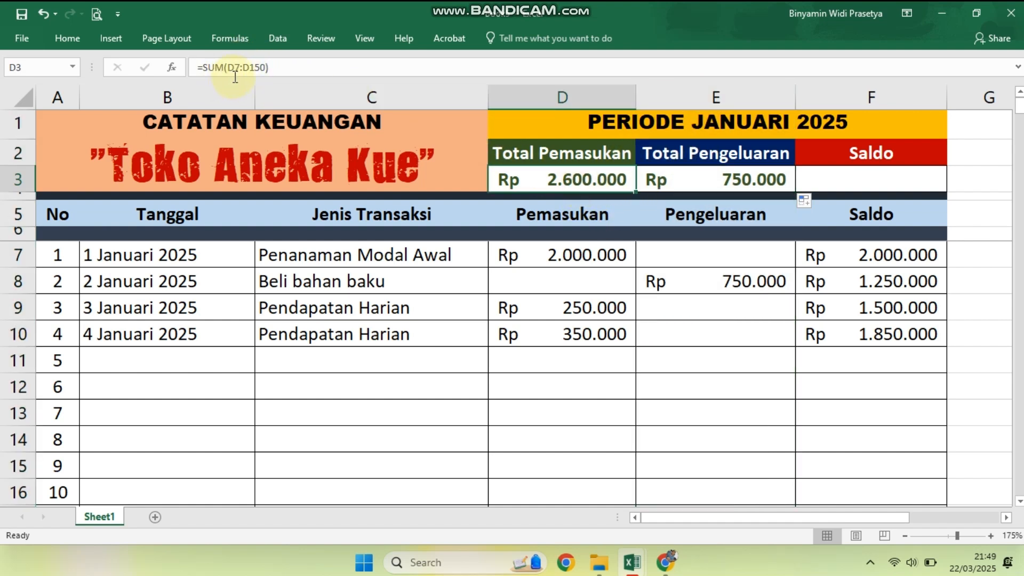
left_click(565, 97)
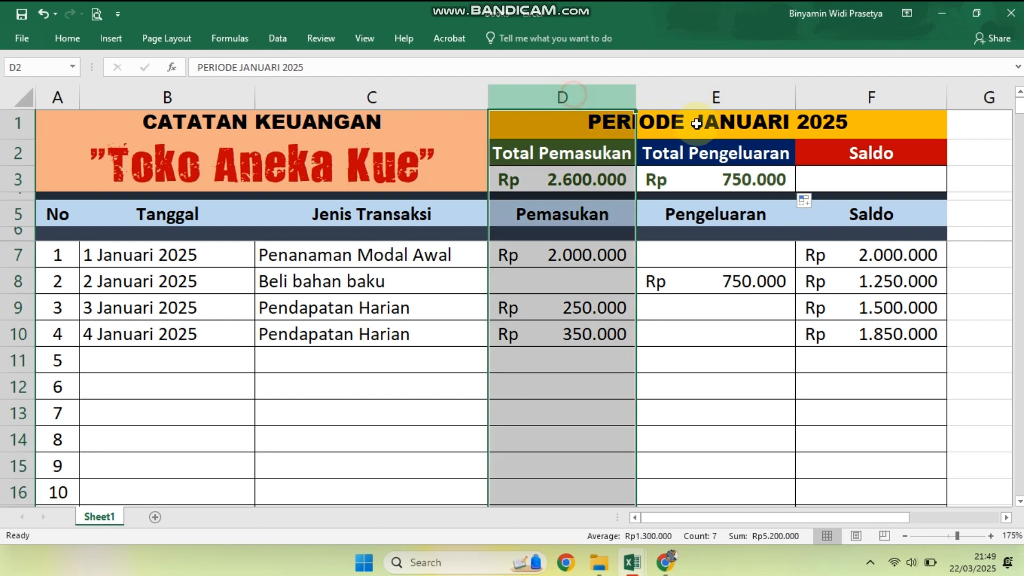
left_click(713, 99)
left_click(747, 177)
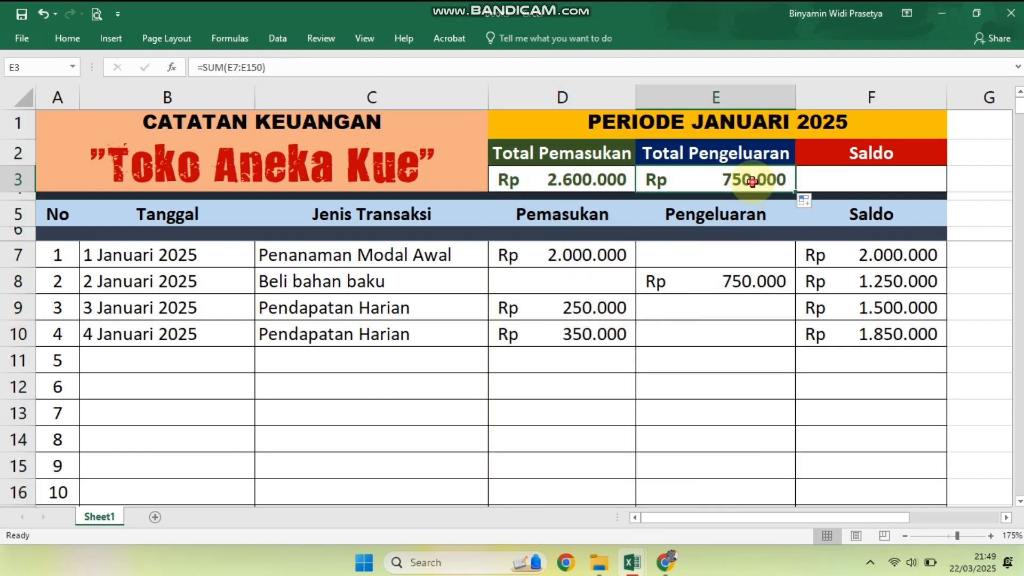
Link the summary Saldo in F3 to the last running balance cell of column F with =F236.
left_click(883, 173)
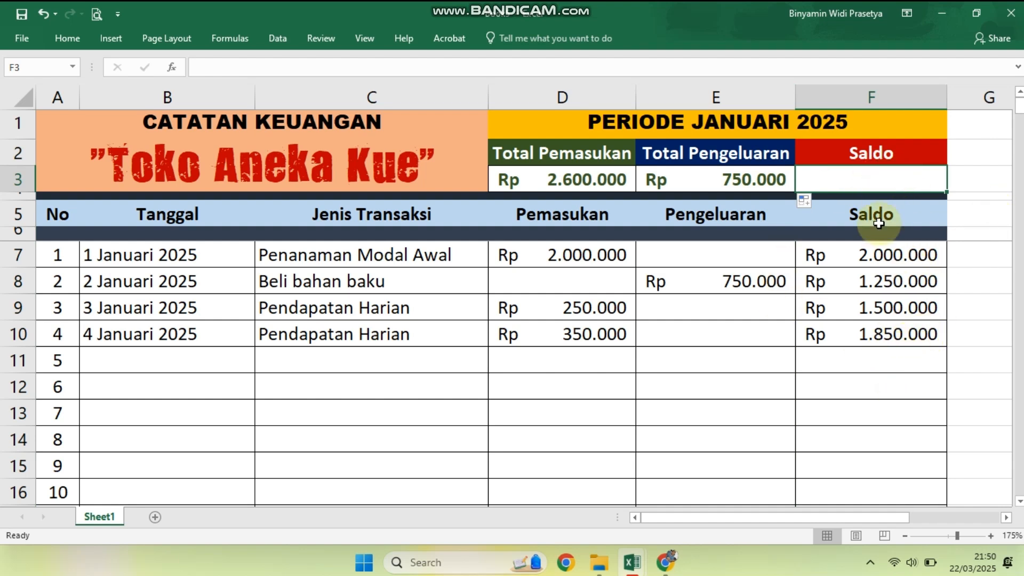
left_click_drag(1019, 112, 1000, 383)
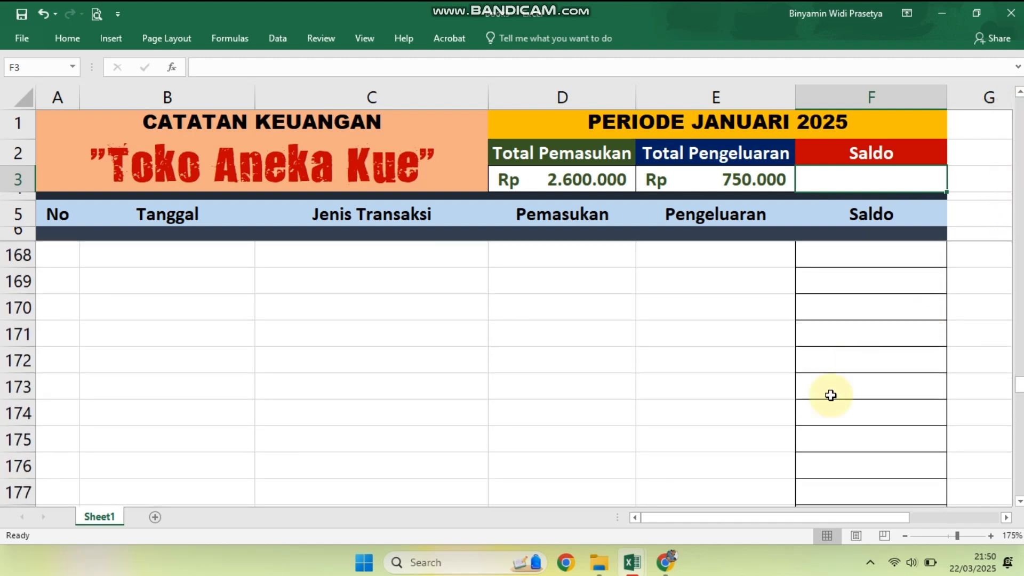
scroll(862, 373, "down", 18)
scroll(879, 372, "down", 4)
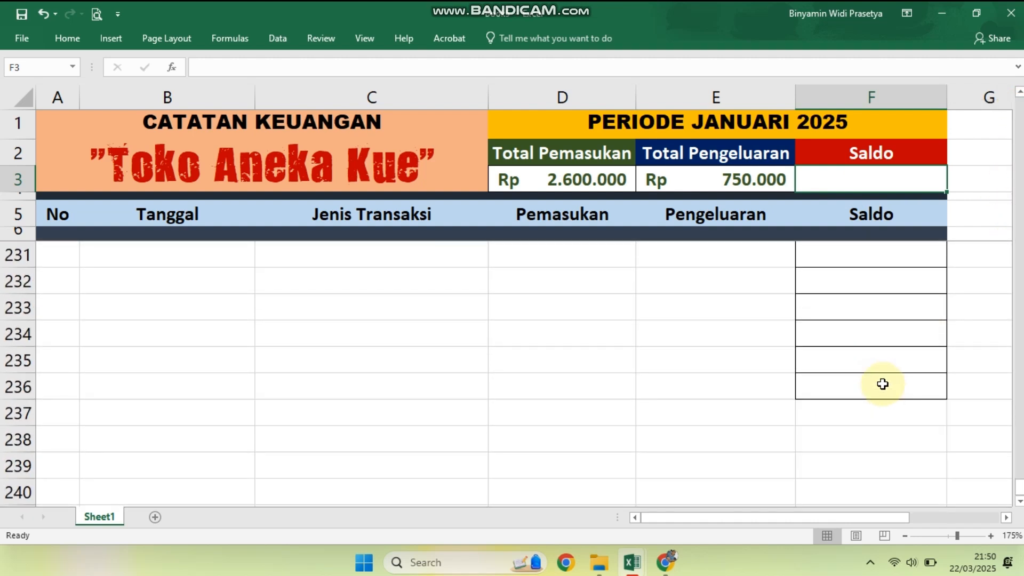
left_click(856, 312)
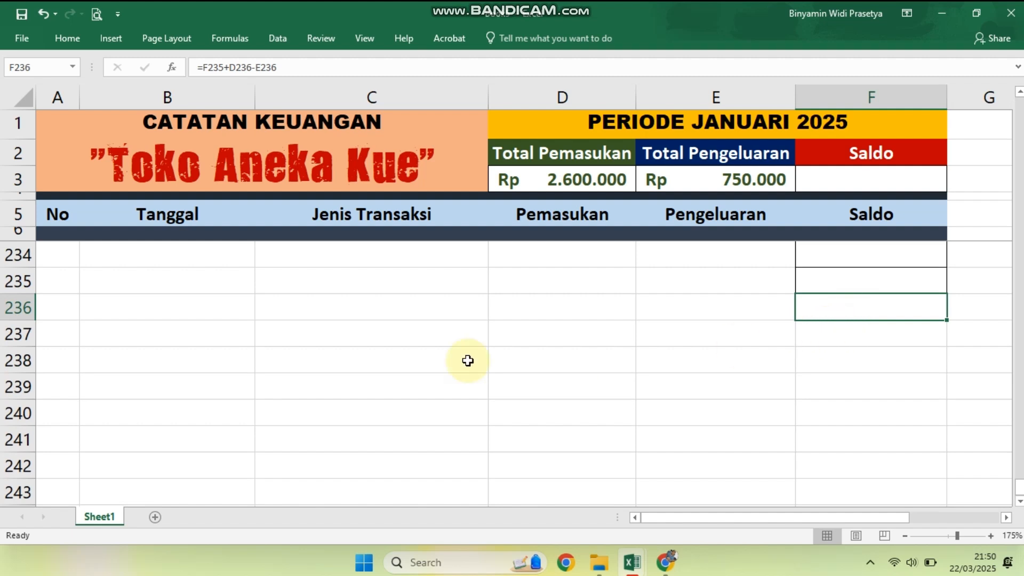
left_click(3, 308)
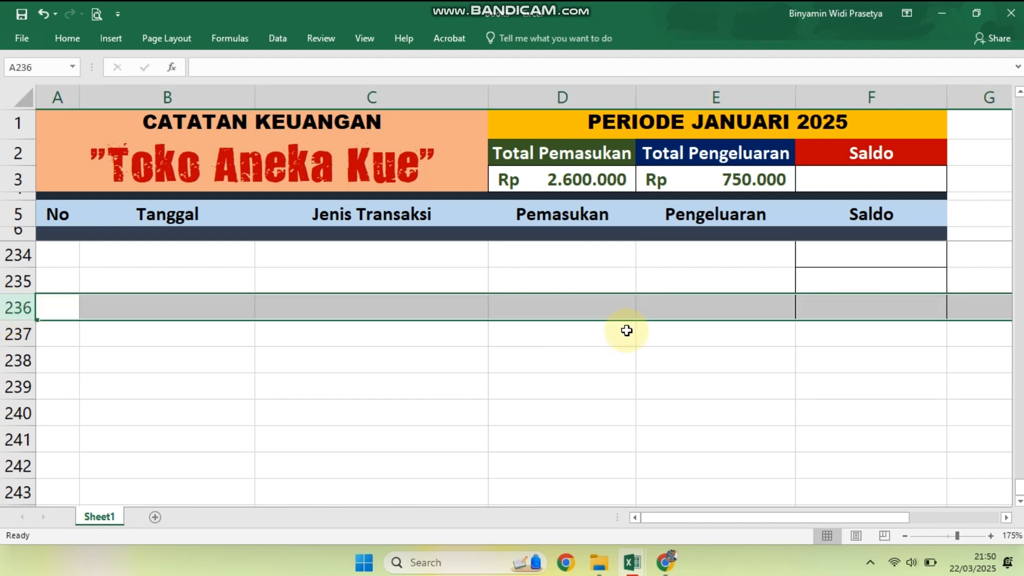
left_click(907, 310)
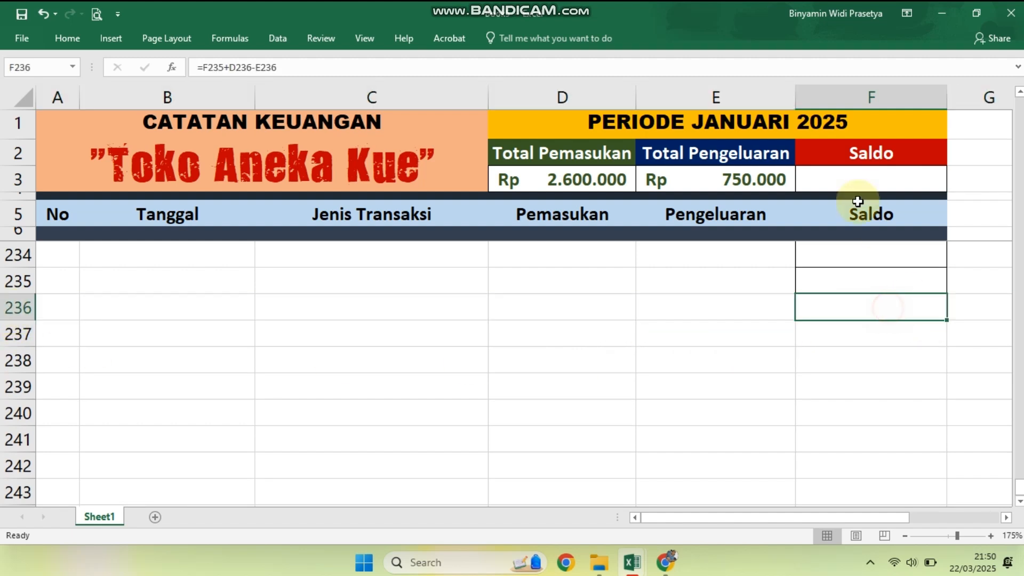
left_click(874, 180)
type("=")
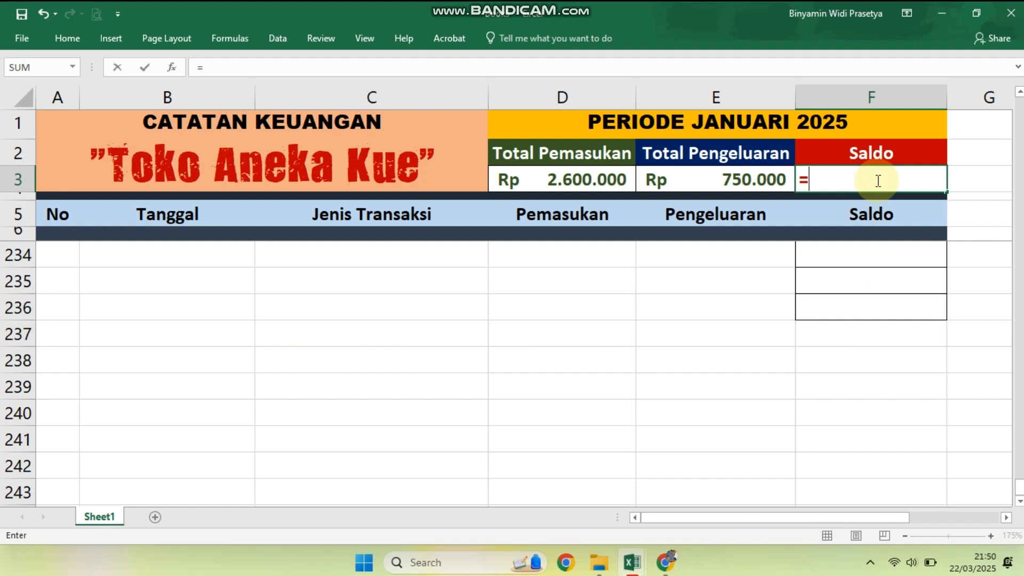
left_click(869, 312)
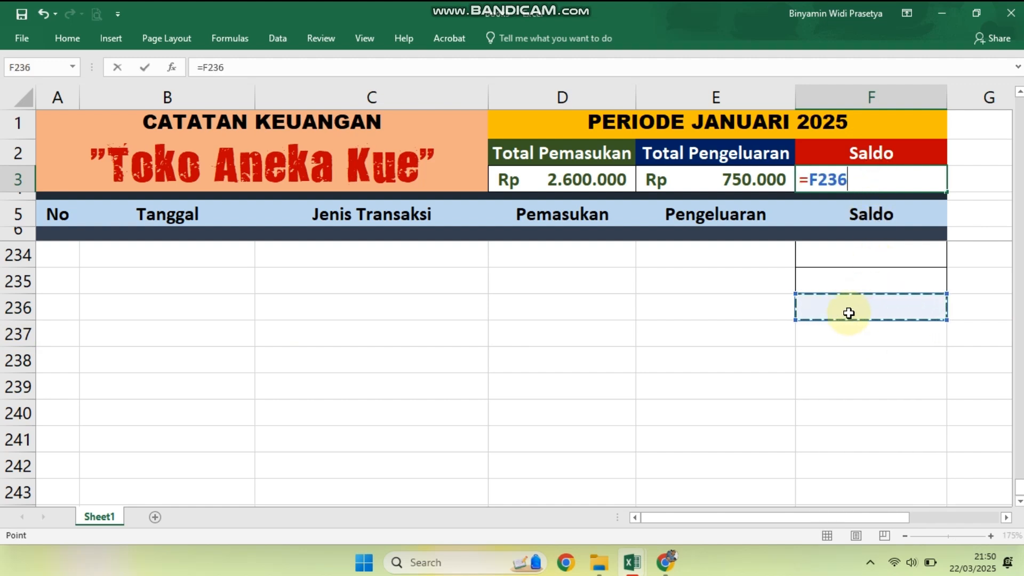
key("Return")
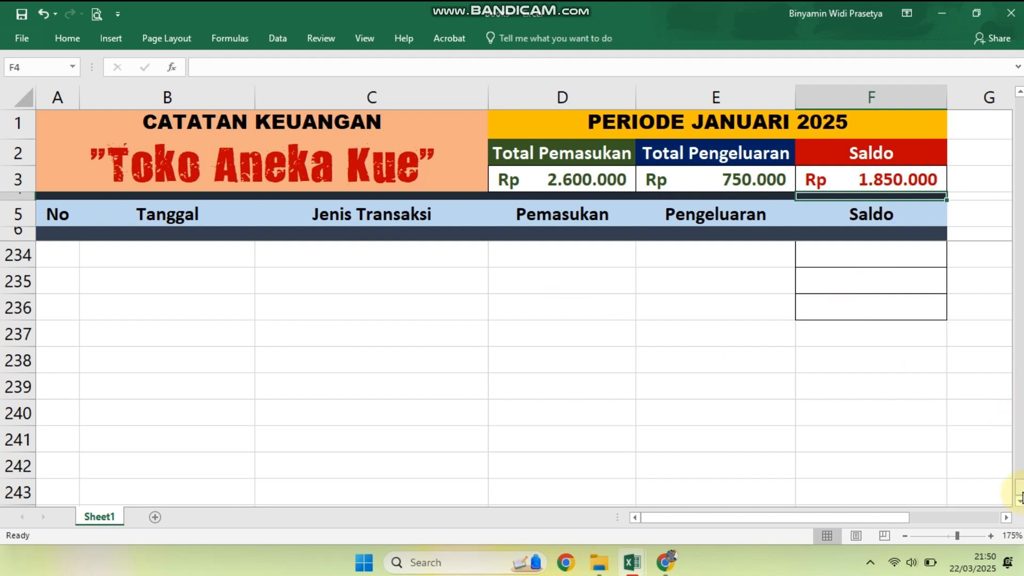
Record a fifth transaction in row 11 with the date 5 Januari 2025 and the transaction type Cetak Media Promosi.
left_click_drag(1019, 495, 1020, 105)
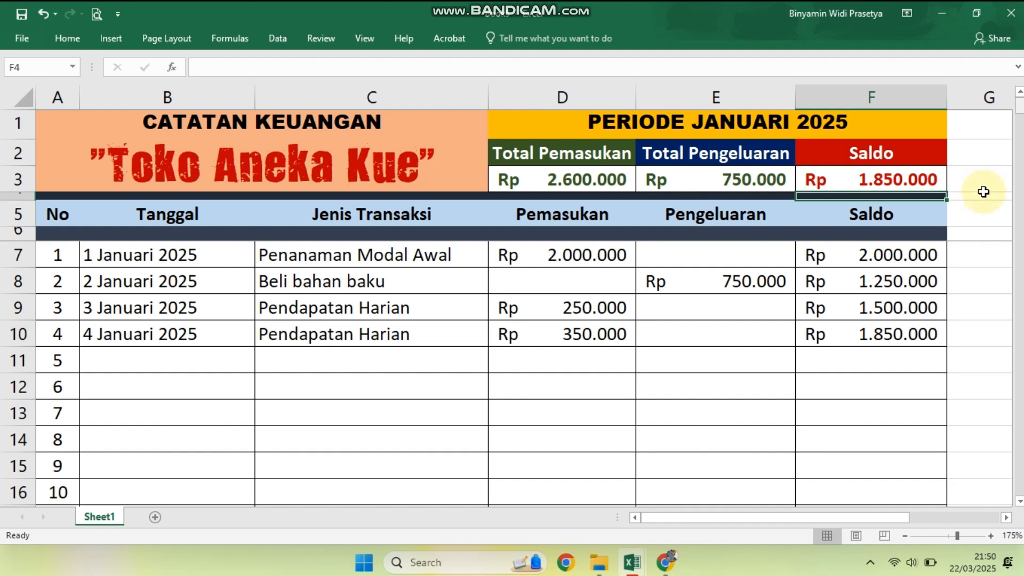
left_click(982, 294)
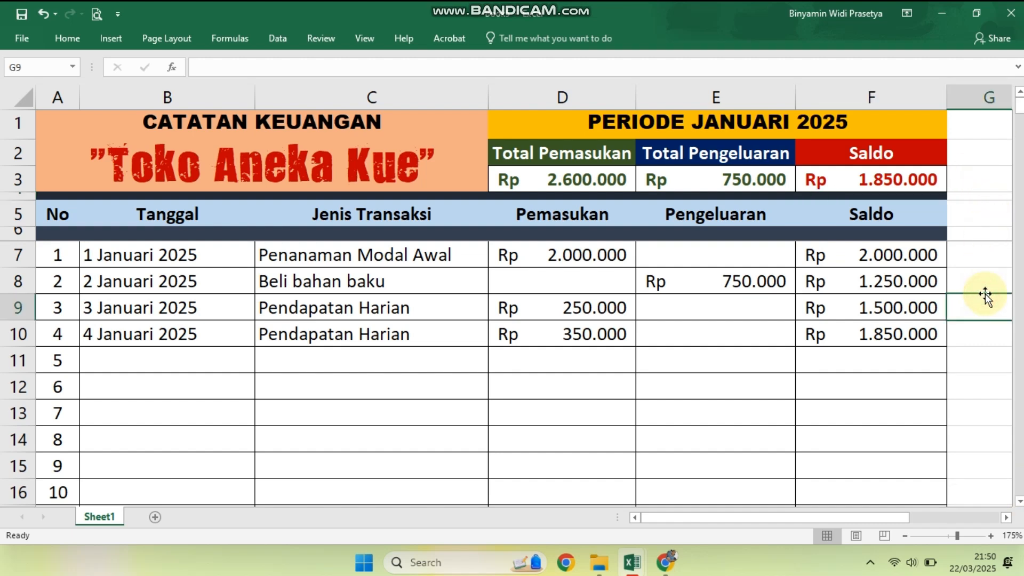
scroll(939, 327, "down", 1)
scroll(958, 332, "up", 1)
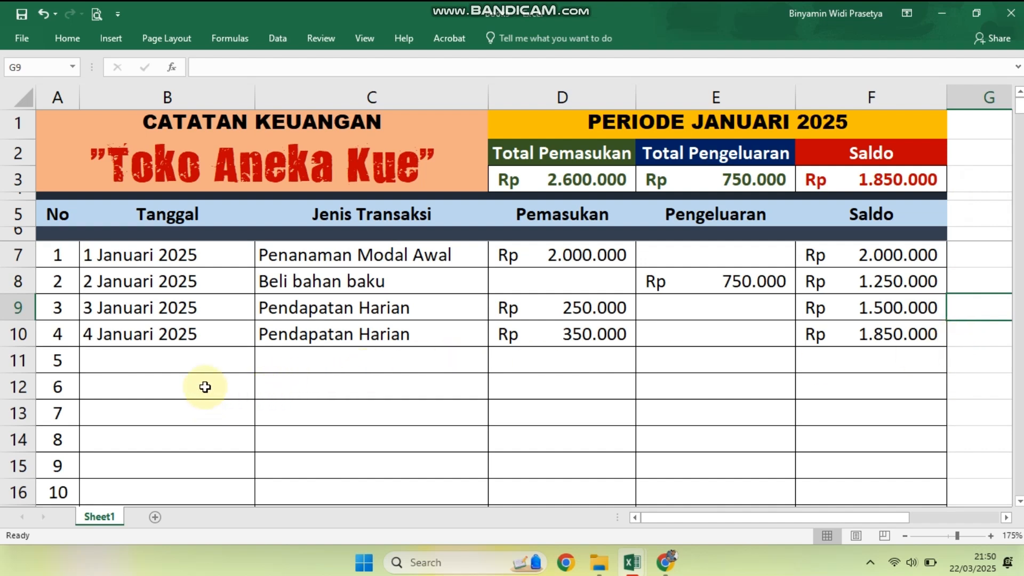
left_click(183, 366)
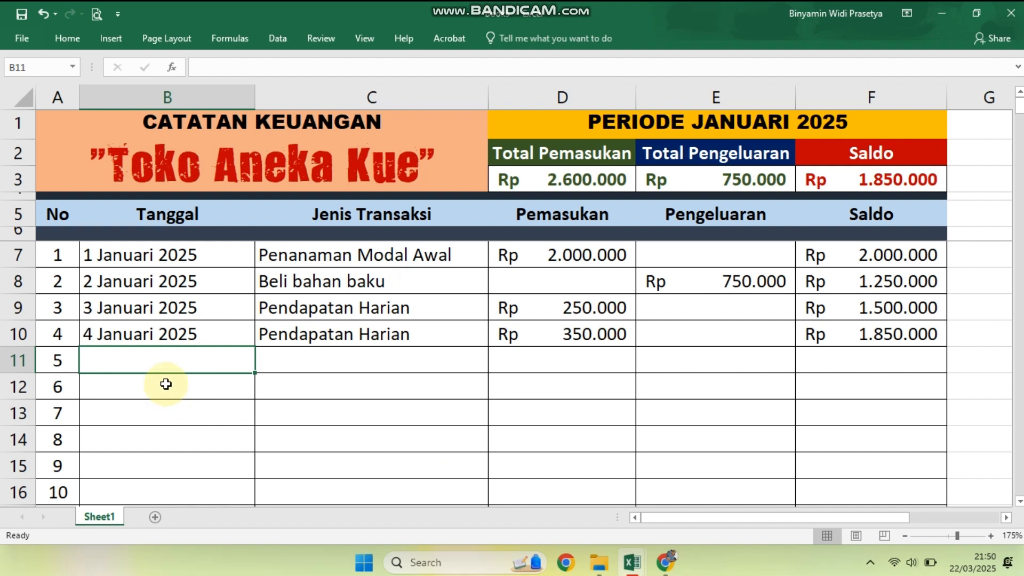
type("5 ")
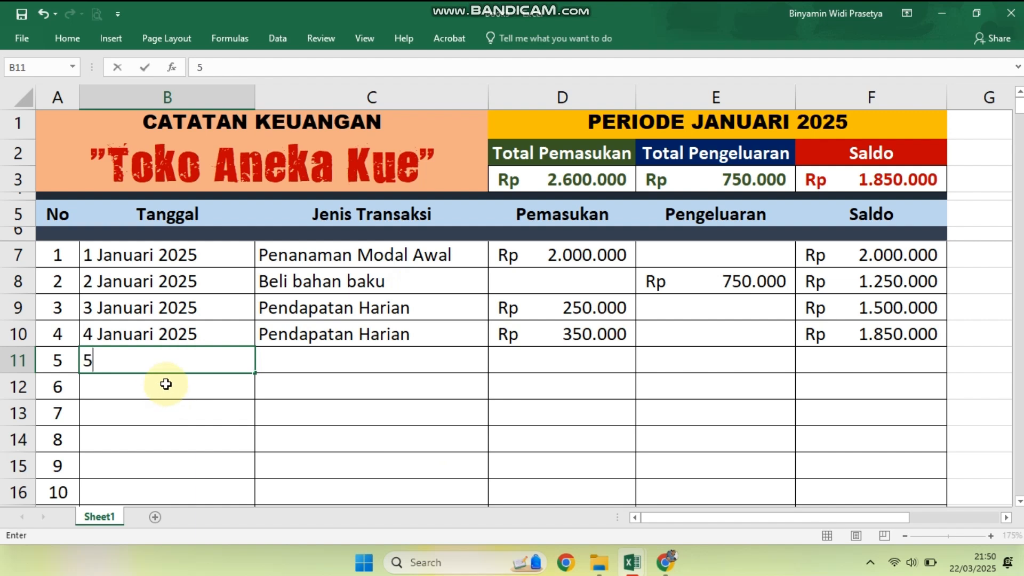
type("Januari 2025")
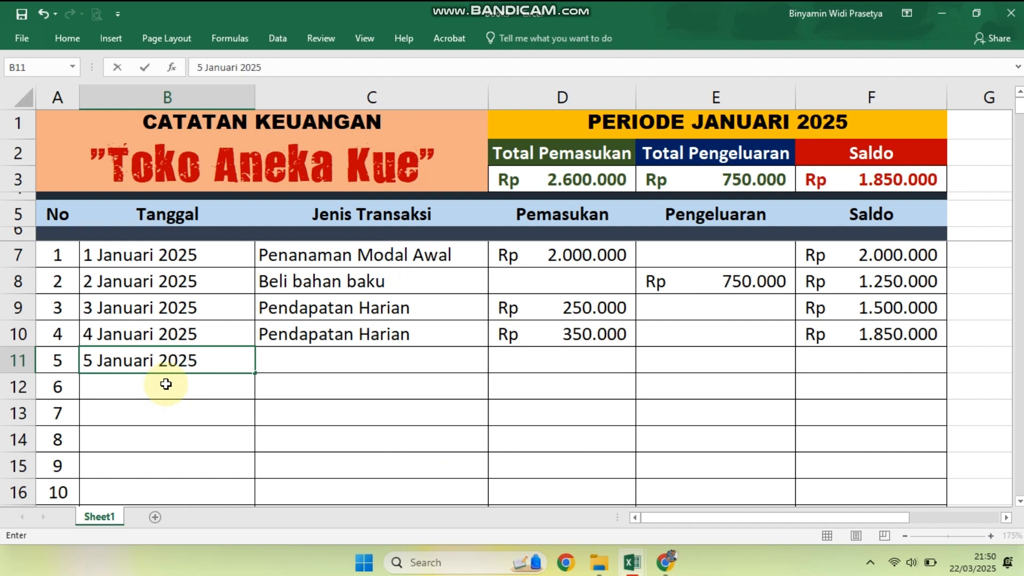
left_click(358, 349)
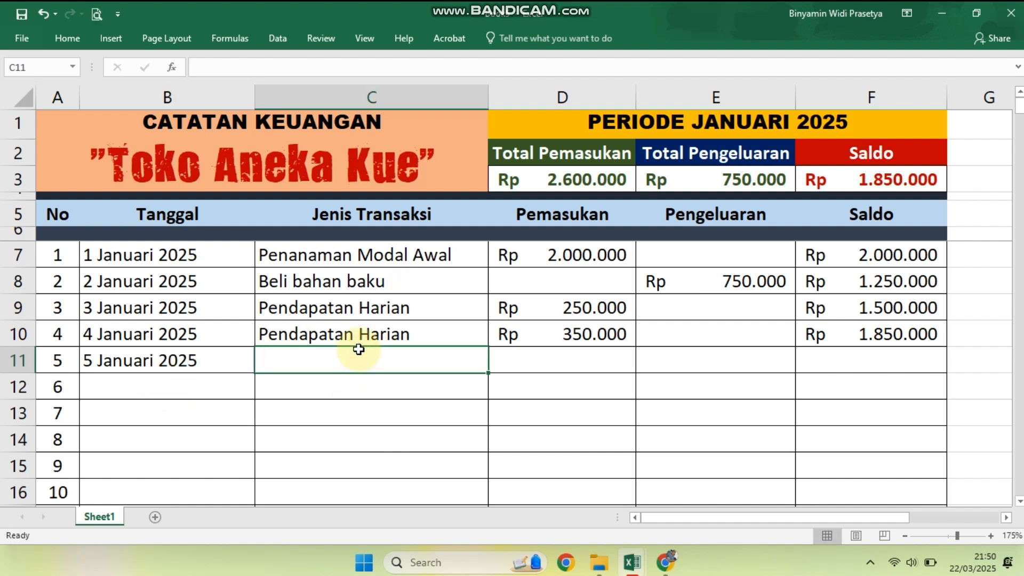
type("Cetak Med")
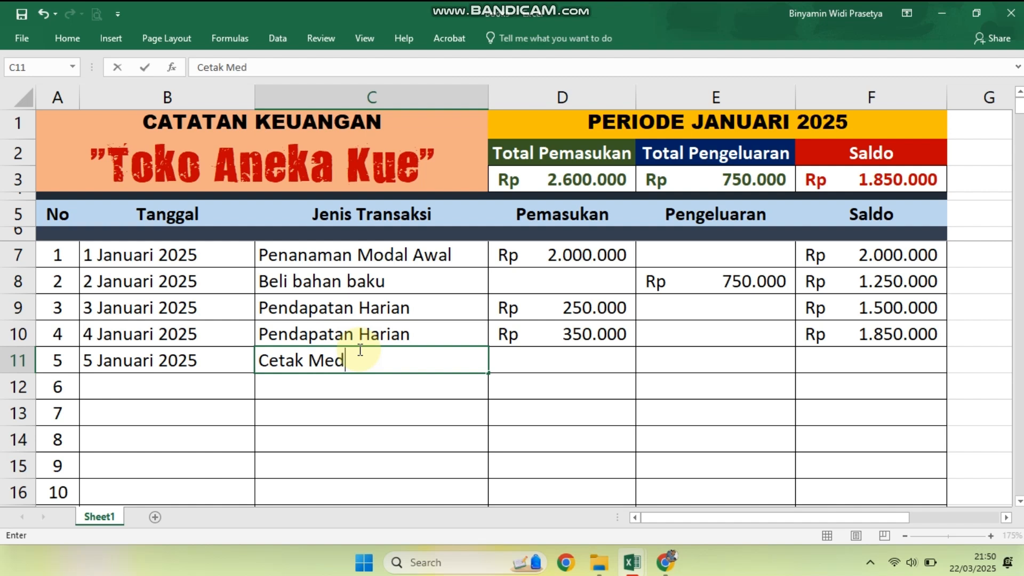
type("ia Promosi")
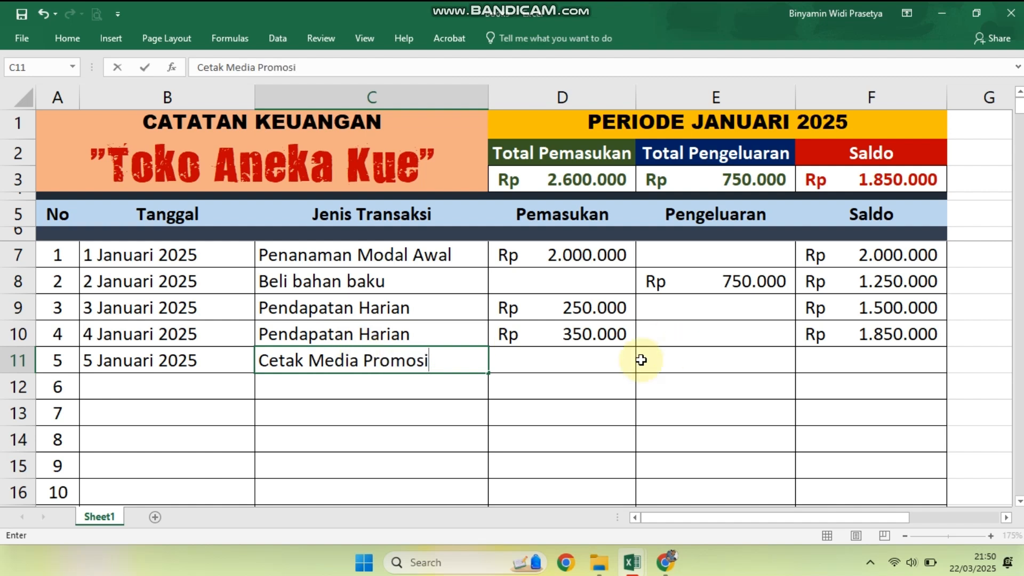
Enter a Pengeluaran of 150.000 for Cetak Media Promosi in E11 and check the running balance formula in F11.
left_click(669, 358)
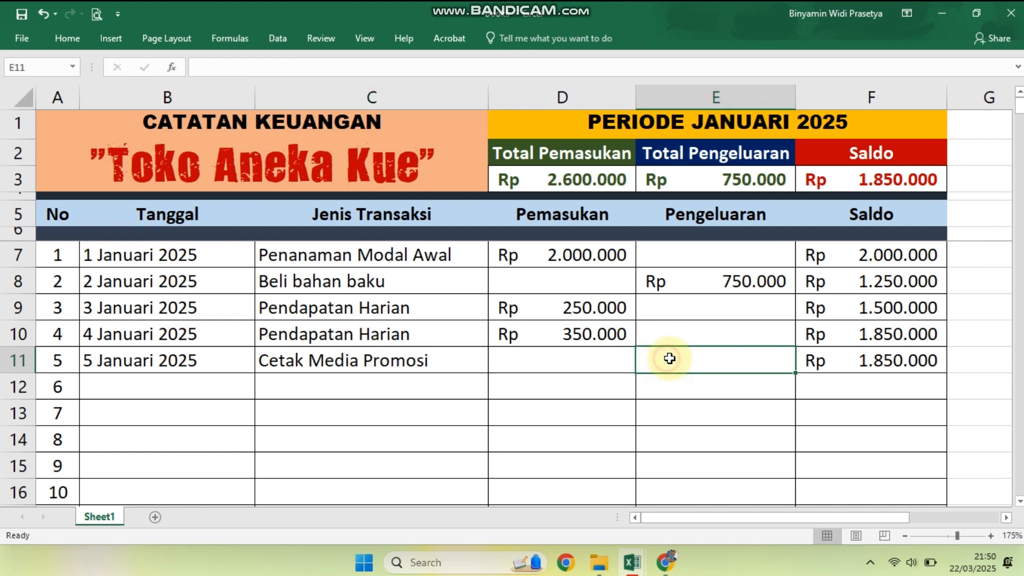
type("15")
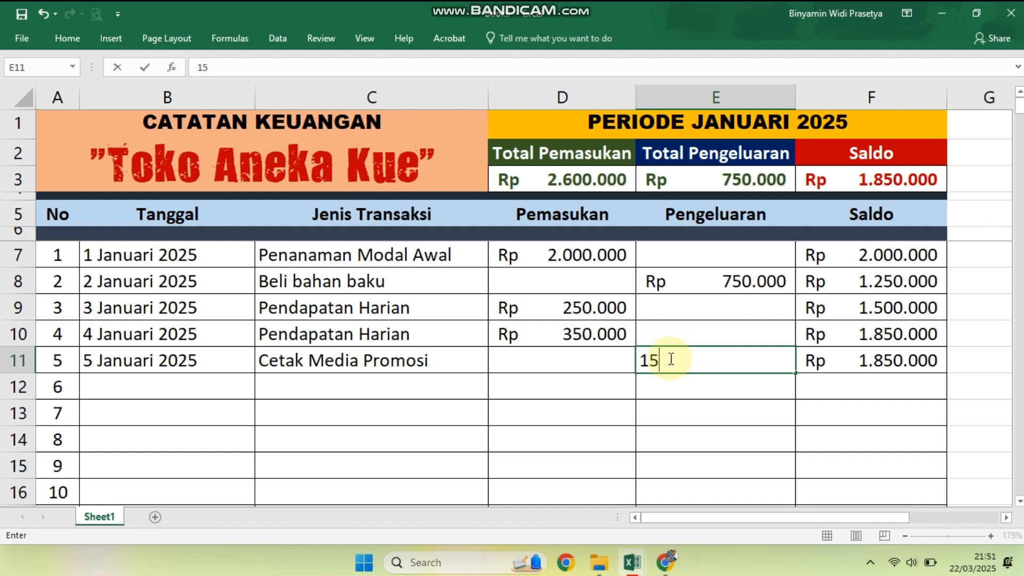
type("0.000")
key("Return")
left_click(903, 355)
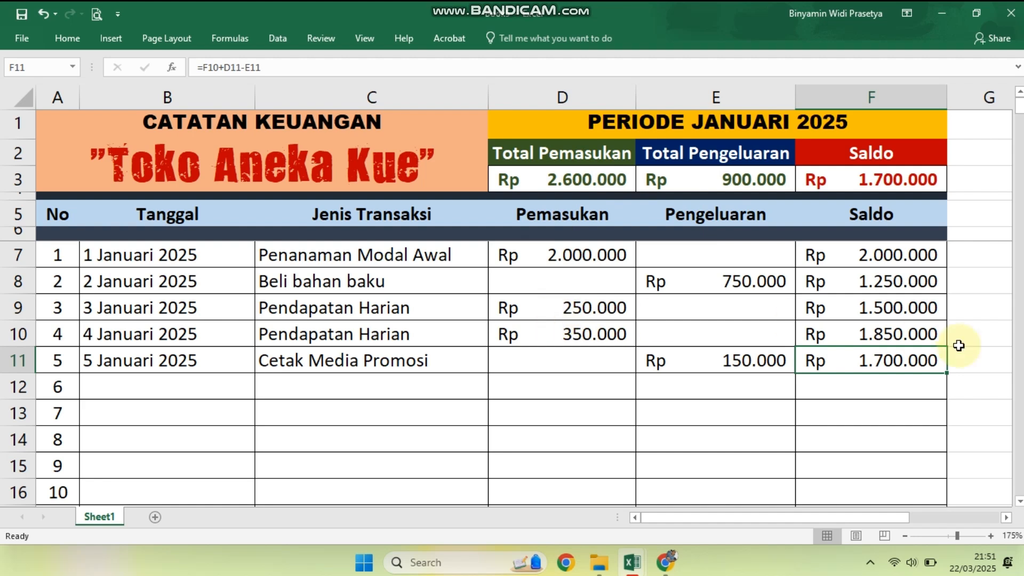
scroll(907, 357, "down", 1)
scroll(901, 357, "up", 1)
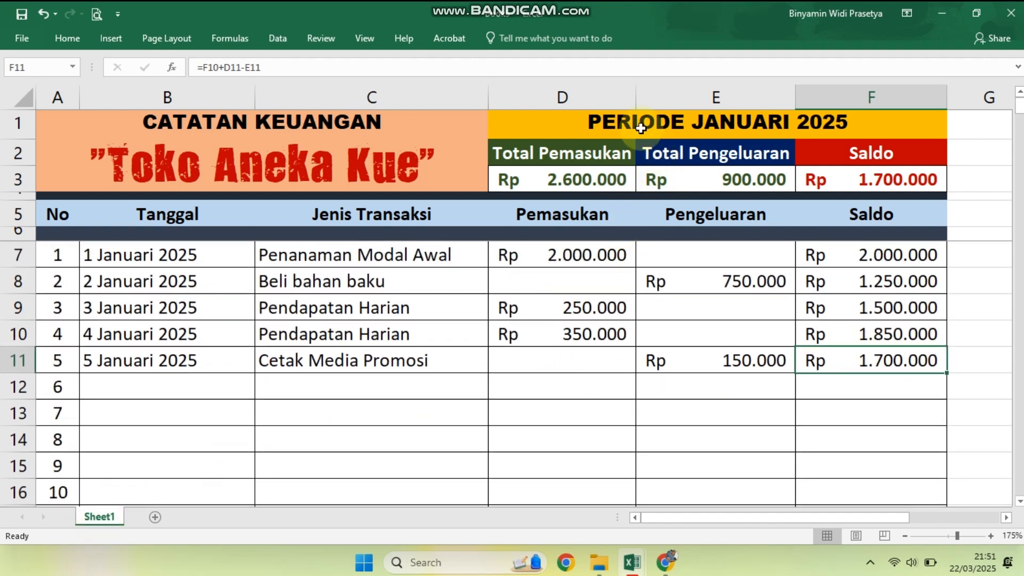
Rename the Sheet1 worksheet as Januari 2025.
double_click(104, 517)
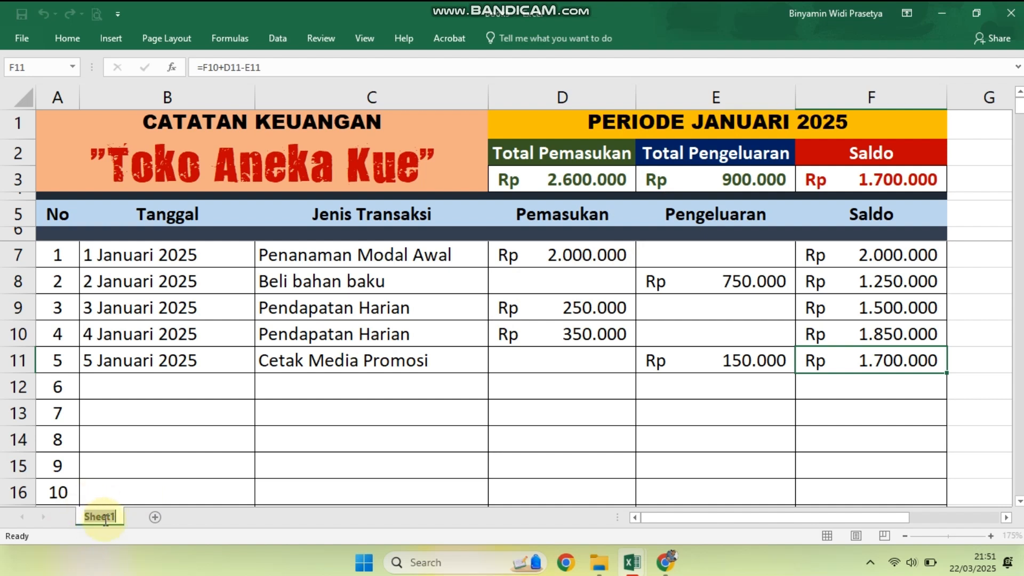
type("Janu")
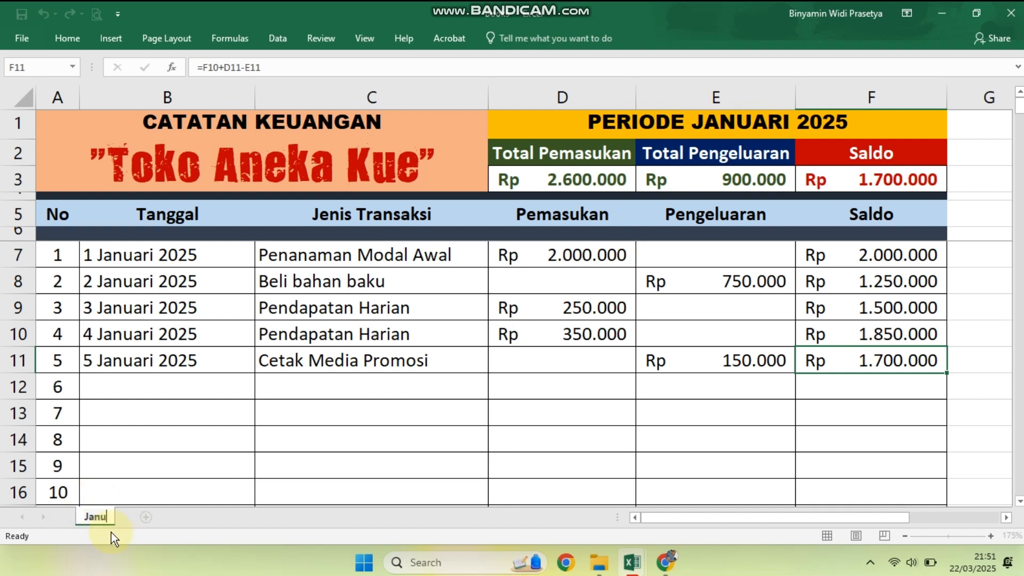
type("ari 202")
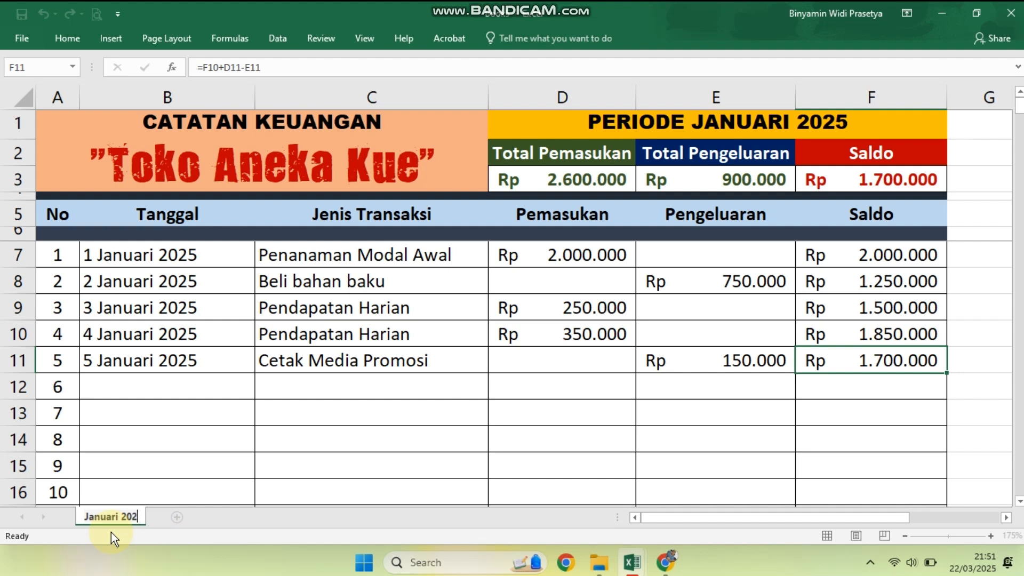
type("5")
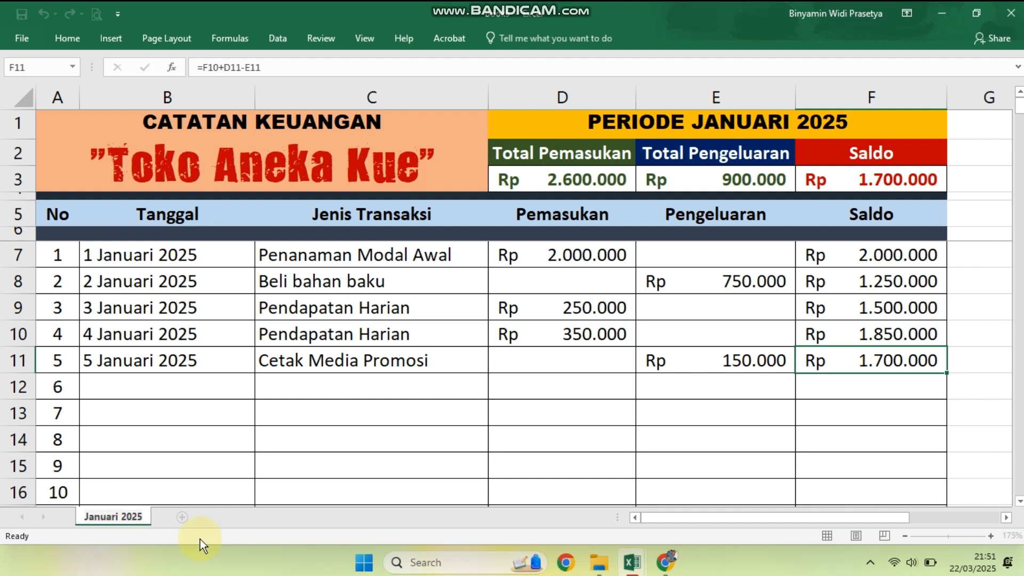
left_click(264, 513)
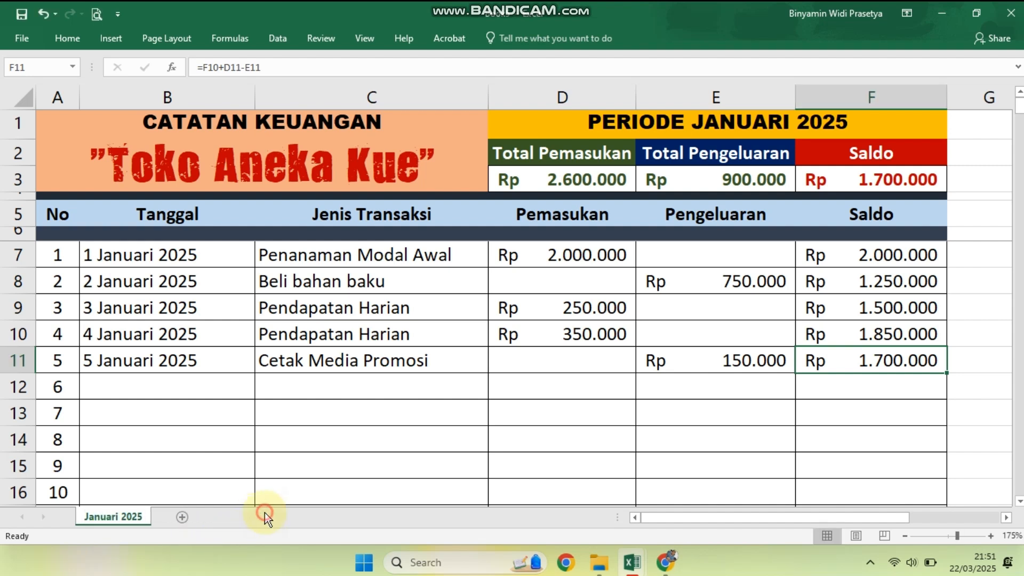
Add a new worksheet and copy the entire contents of the Januari 2025 sheet into it.
left_click(183, 518)
left_click(115, 517)
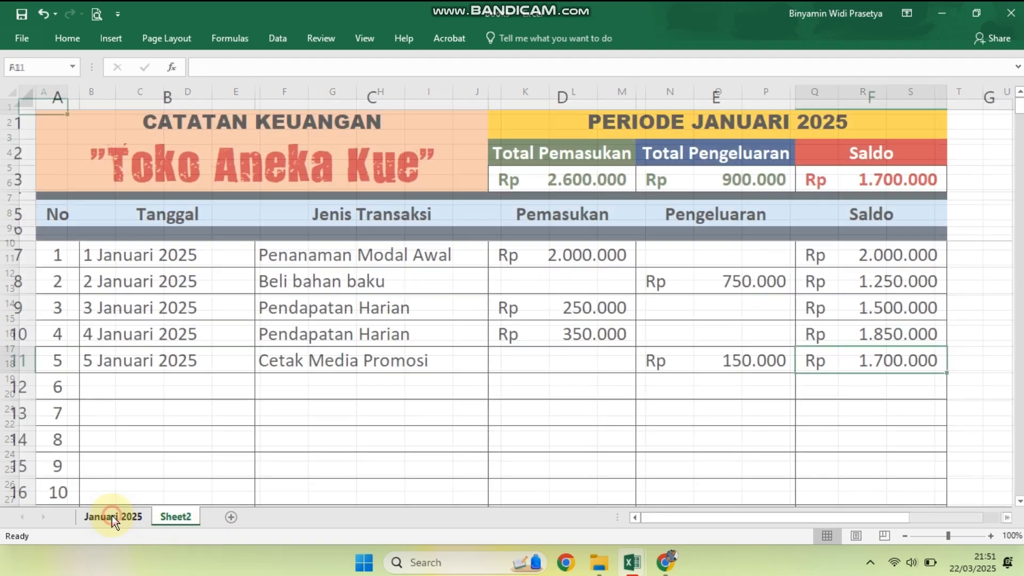
left_click(19, 96)
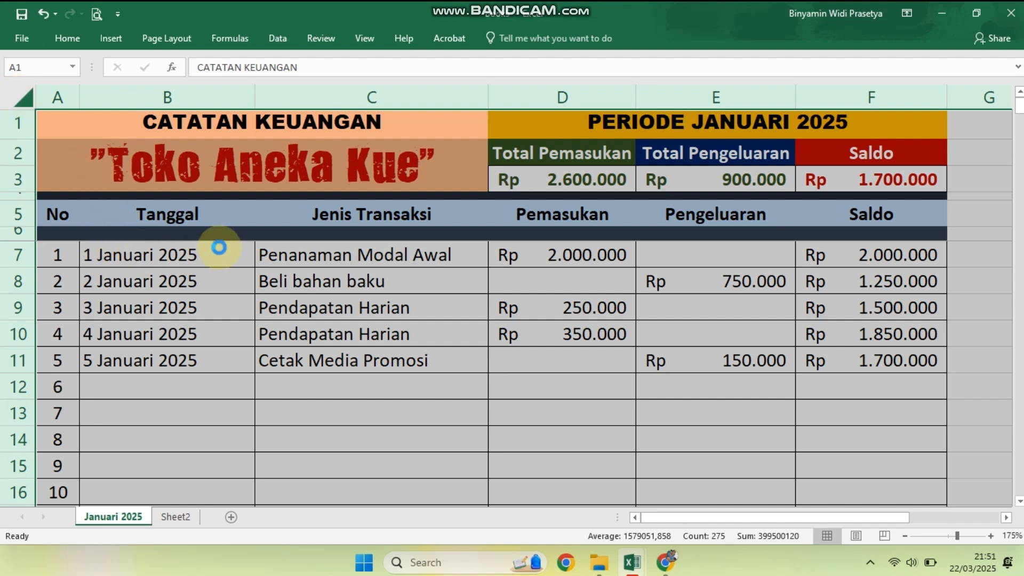
key("ctrl+c")
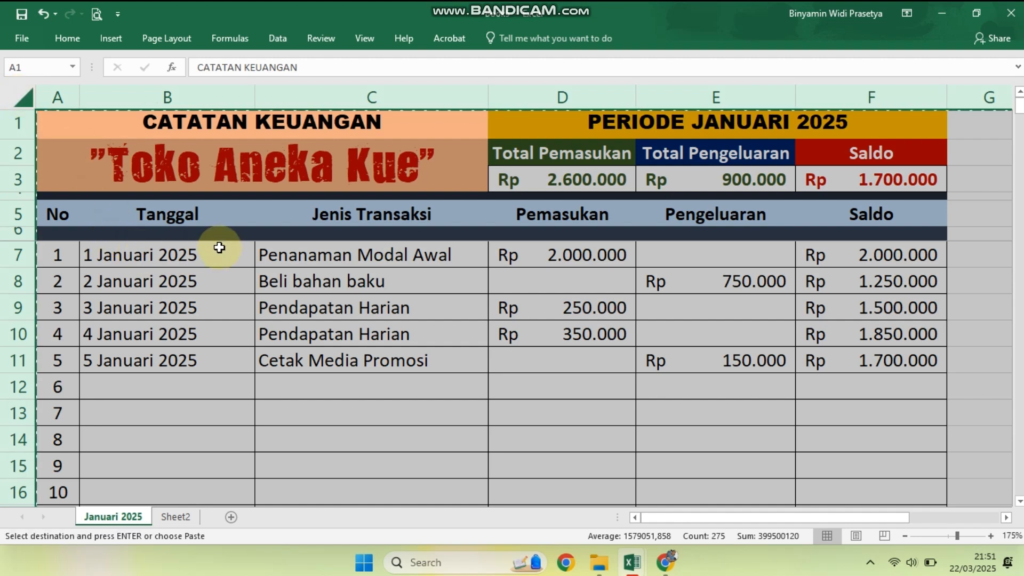
left_click(173, 518)
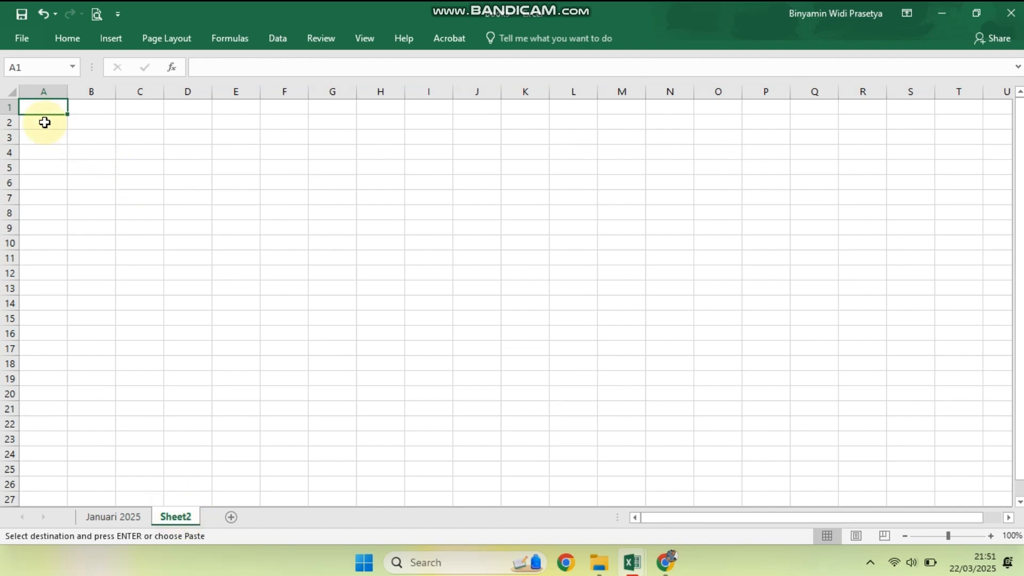
left_click(11, 91)
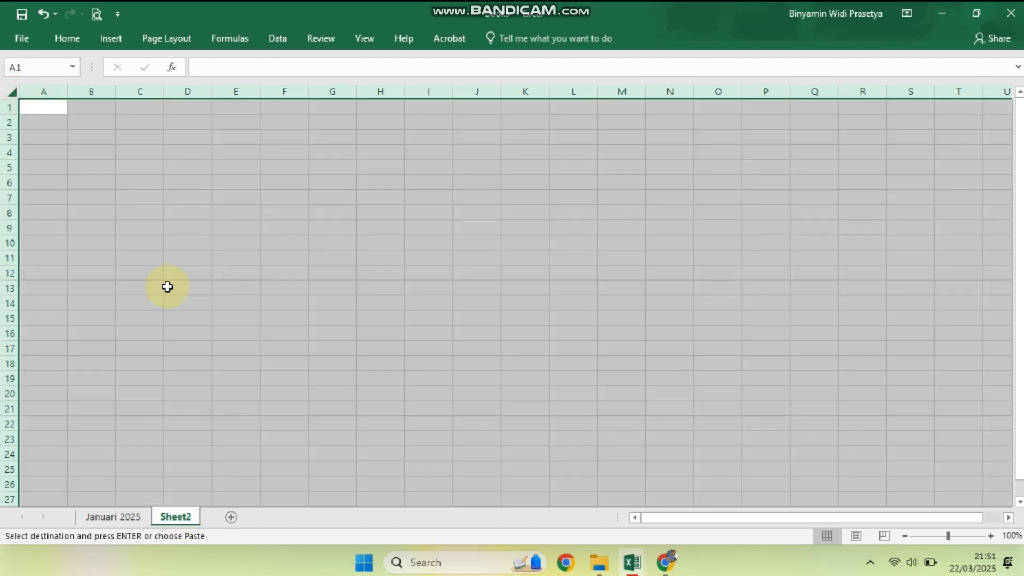
key("ctrl+v")
left_click(320, 317)
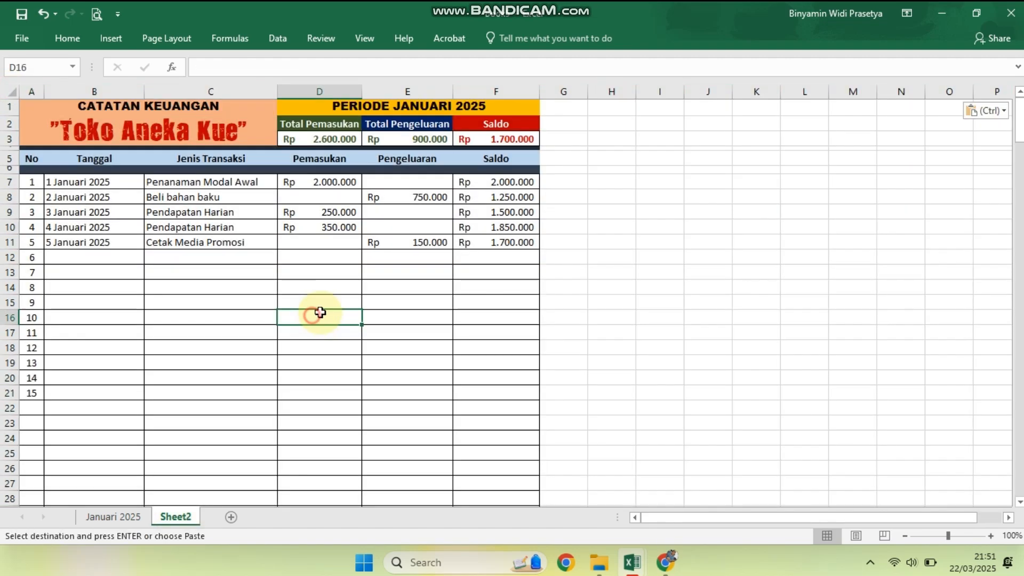
Freeze the header rows above row 7 on Sheet2 and check that they hold while moving through the transactions.
scroll(240, 297, "up", 3)
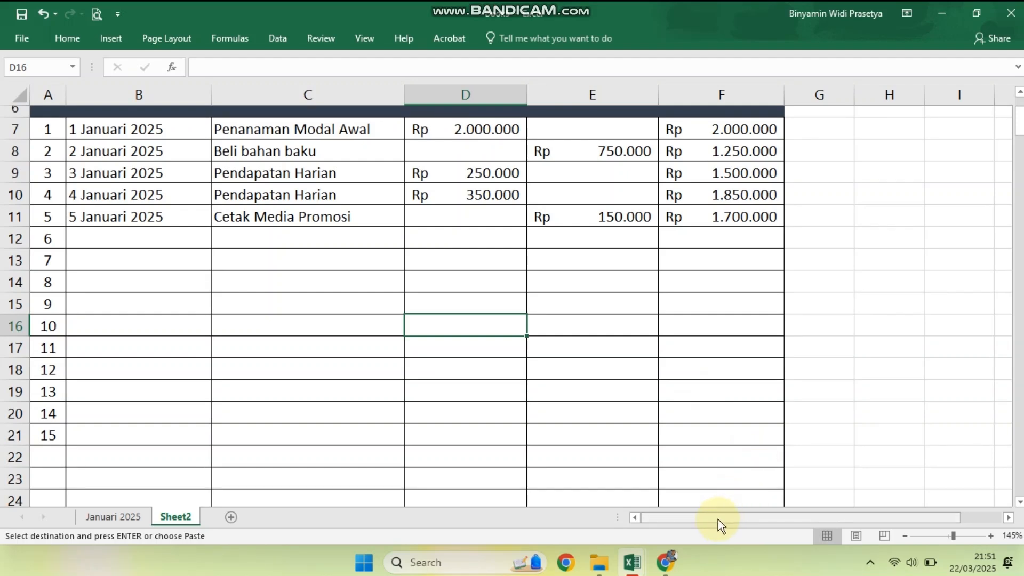
scroll(497, 405, "up", 2)
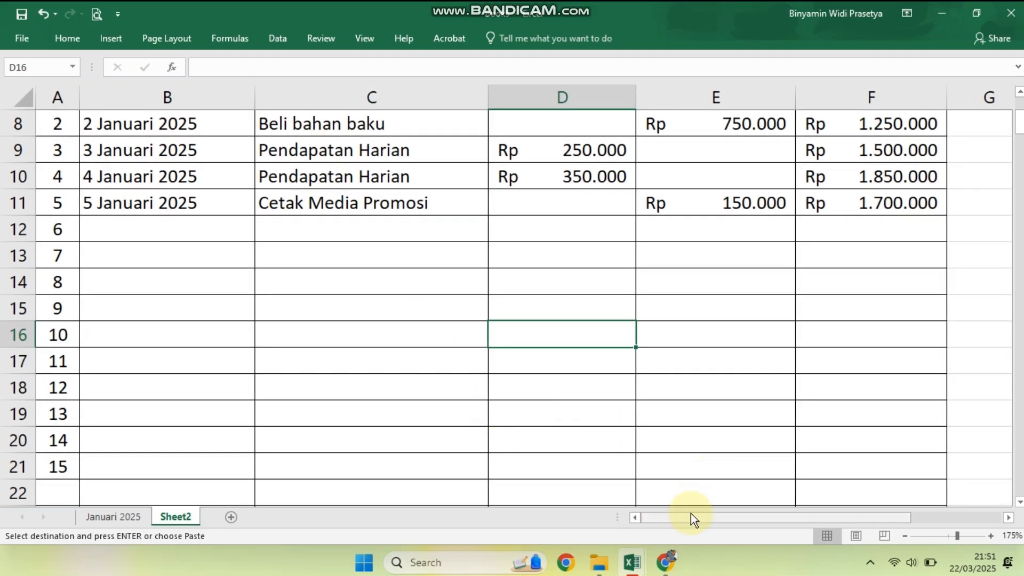
scroll(603, 456, "up", 3)
scroll(554, 408, "down", 1)
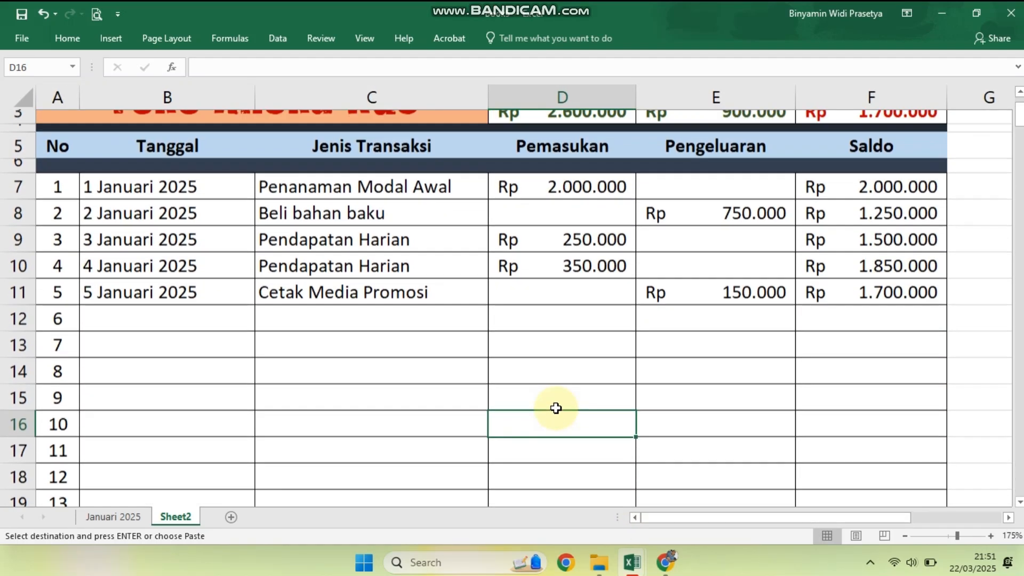
scroll(379, 338, "up", 1)
scroll(340, 359, "down", 1)
scroll(225, 299, "up", 1)
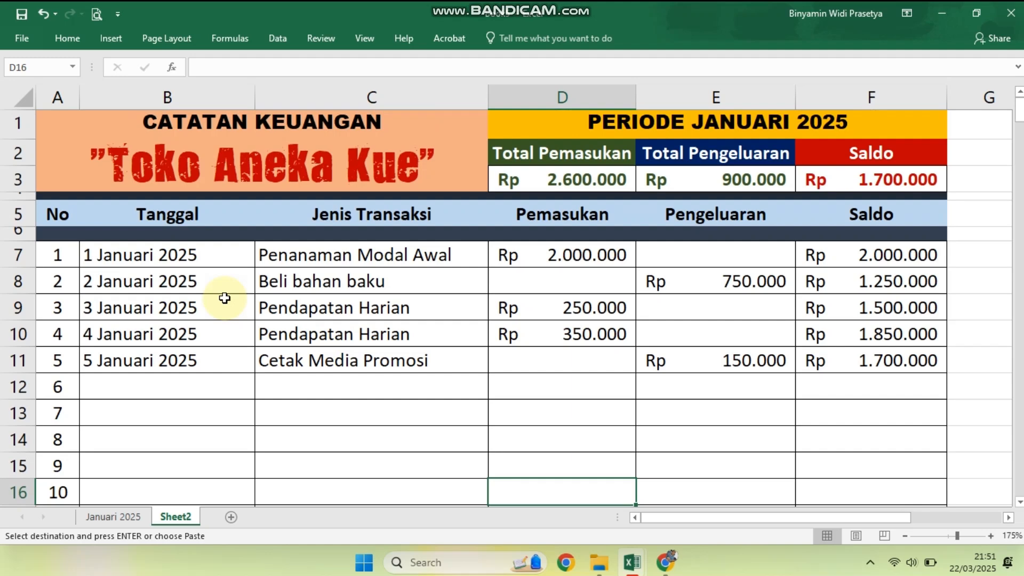
left_click(16, 255)
left_click(365, 39)
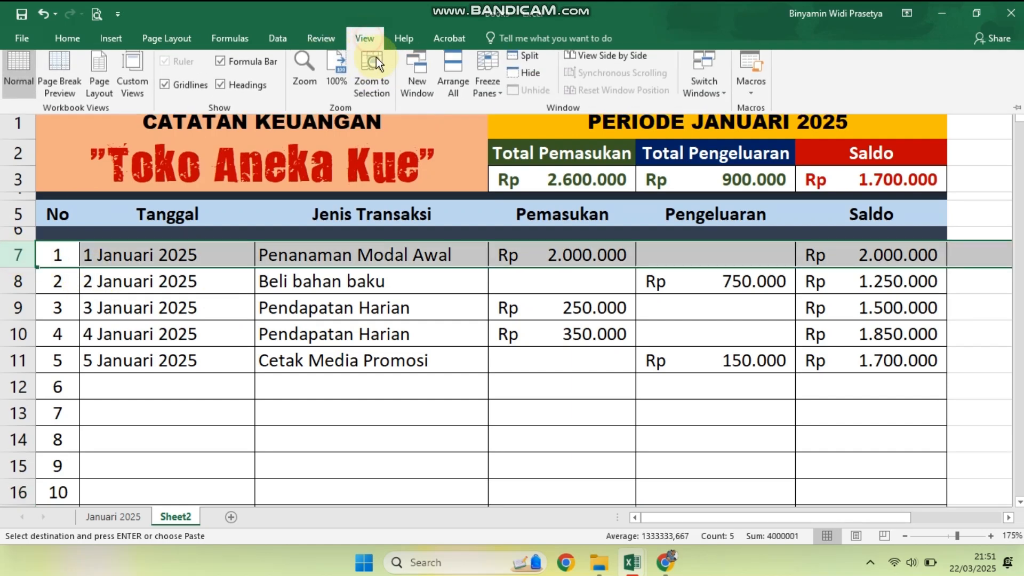
left_click(495, 100)
left_click(524, 121)
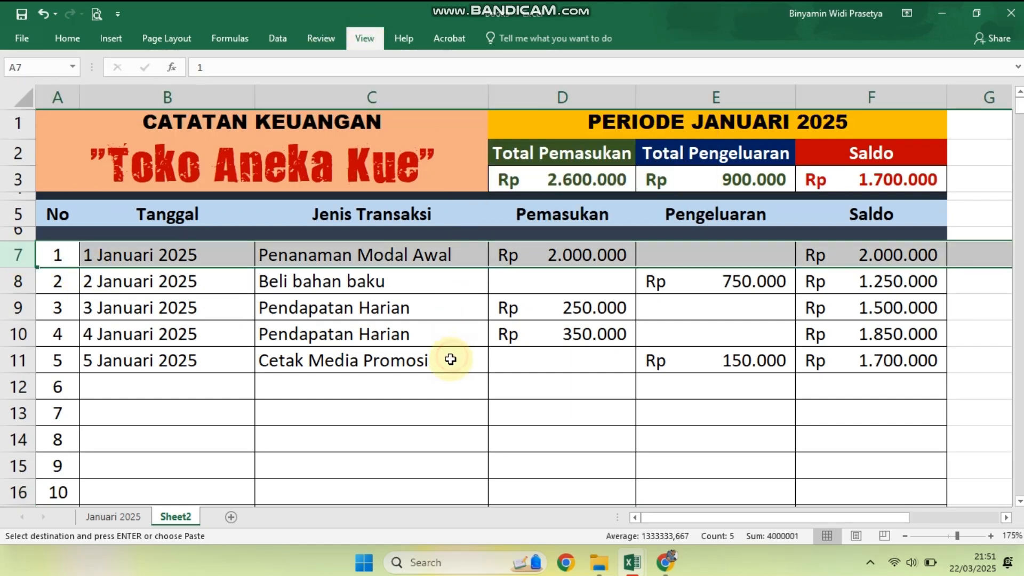
scroll(451, 356, "down", 1)
scroll(451, 359, "up", 1)
left_click(457, 399)
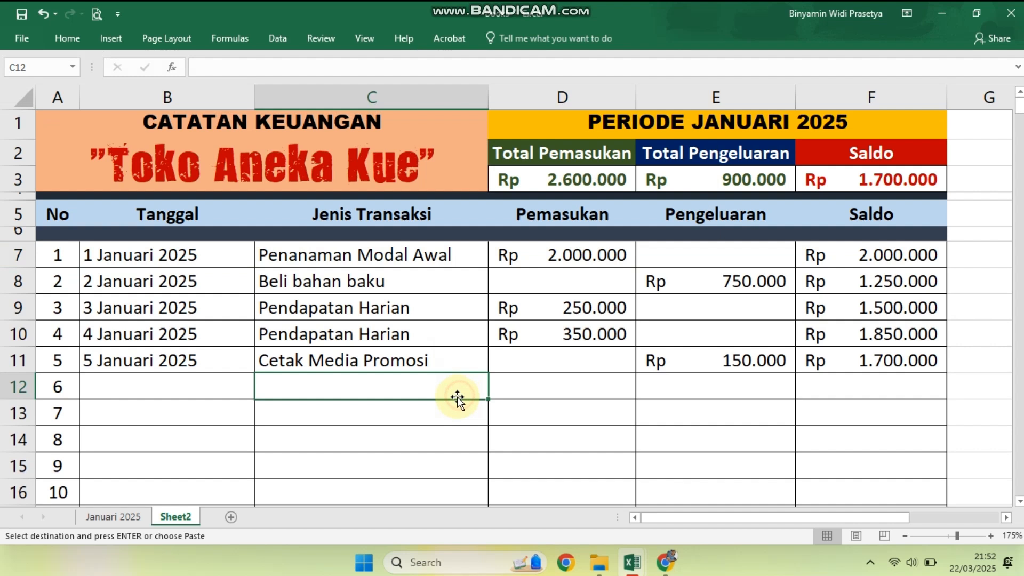
Rename the copied Sheet2 worksheet as Februari 2025.
left_click(155, 281)
left_click(647, 126)
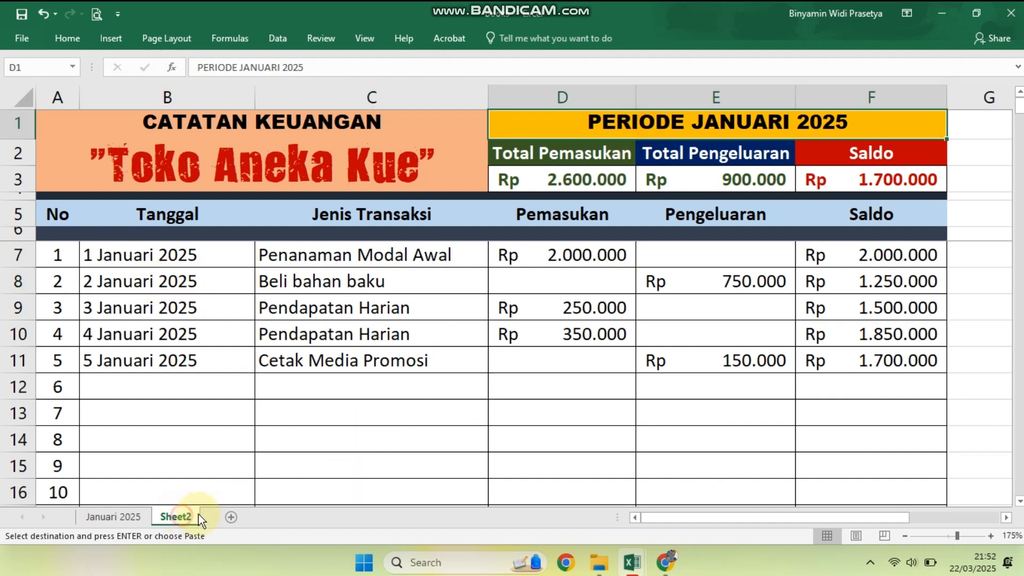
double_click(178, 516)
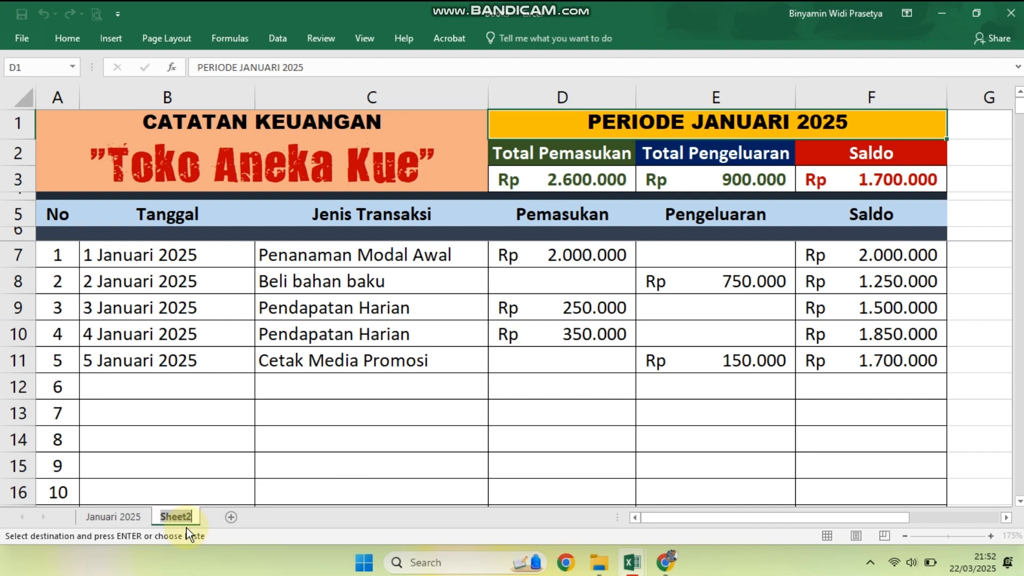
type("Februari 20")
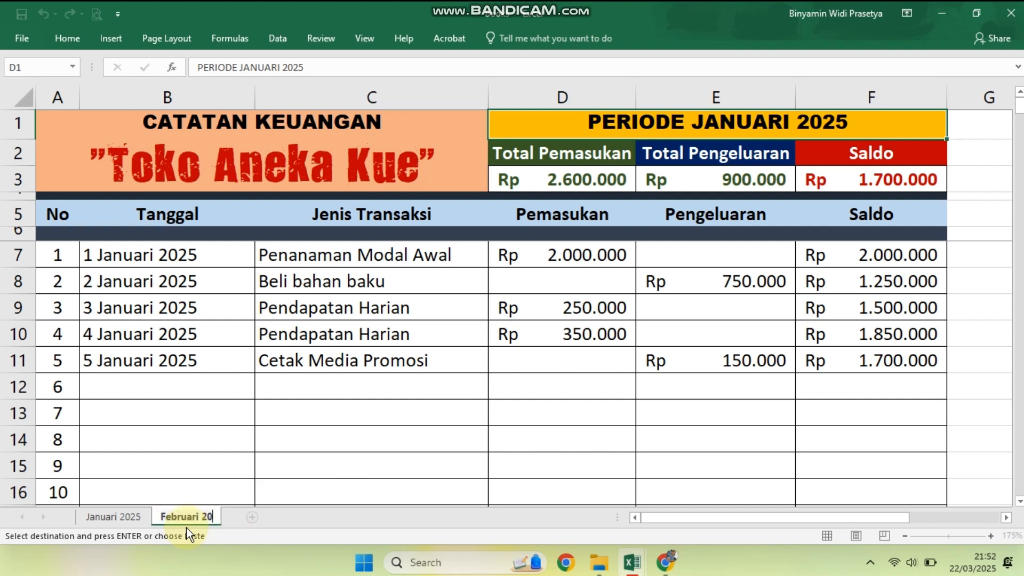
type("25")
key("Return")
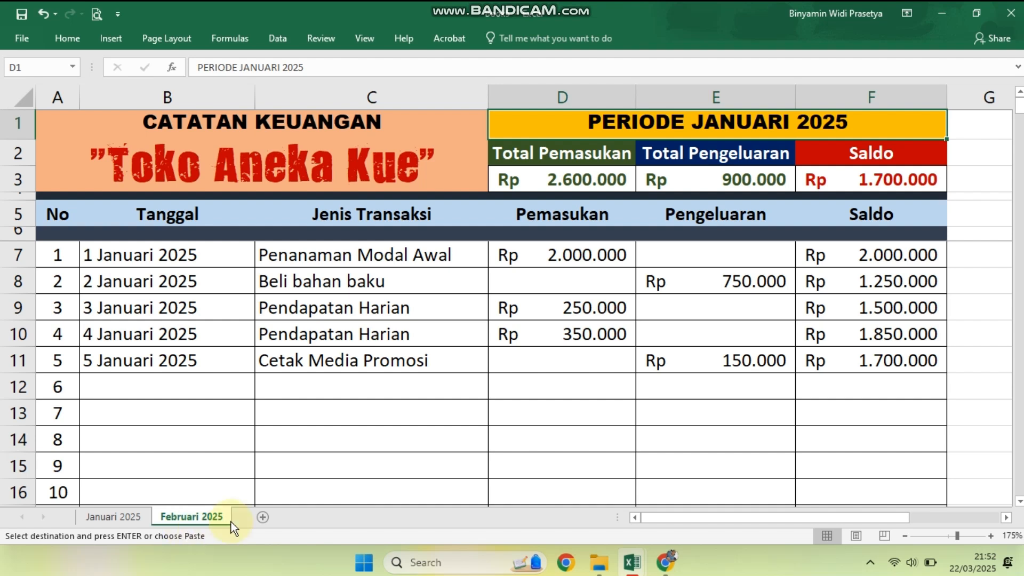
Change the period title in D1 of the Februari 2025 sheet to PERIODE FEBRUARI 2025.
double_click(258, 68)
type("FEBRUAR")
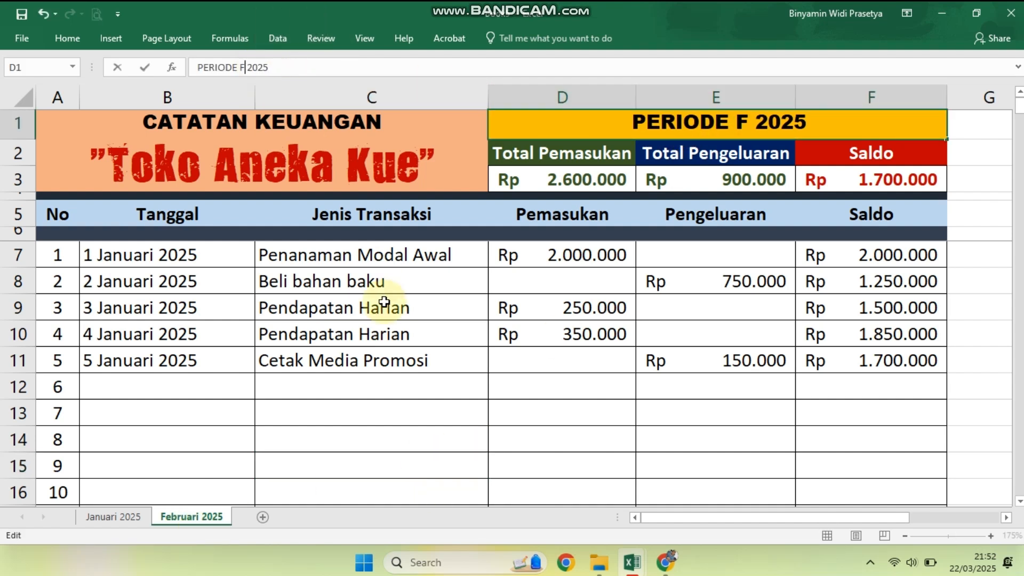
type("I")
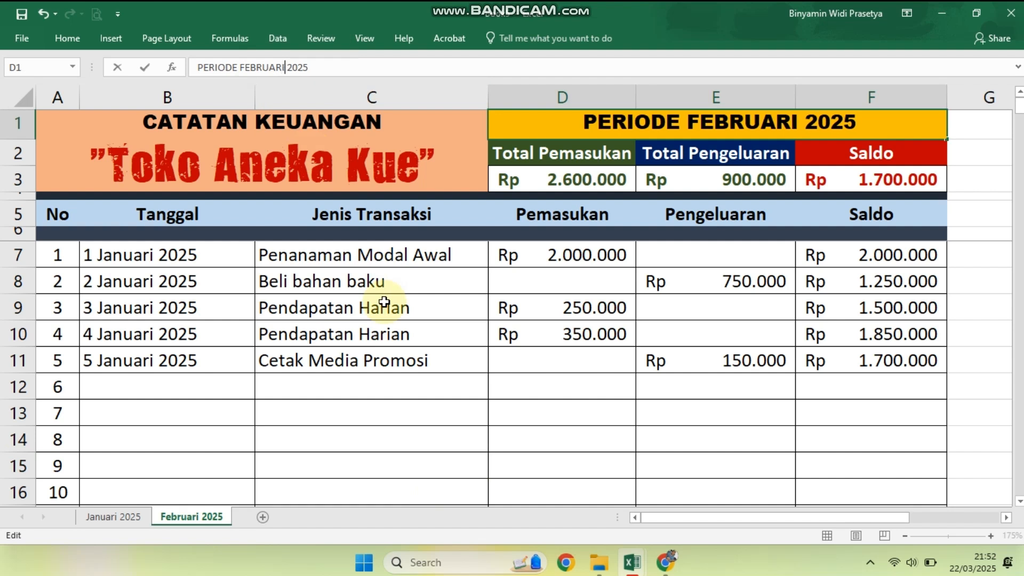
key("Return")
left_click(491, 411)
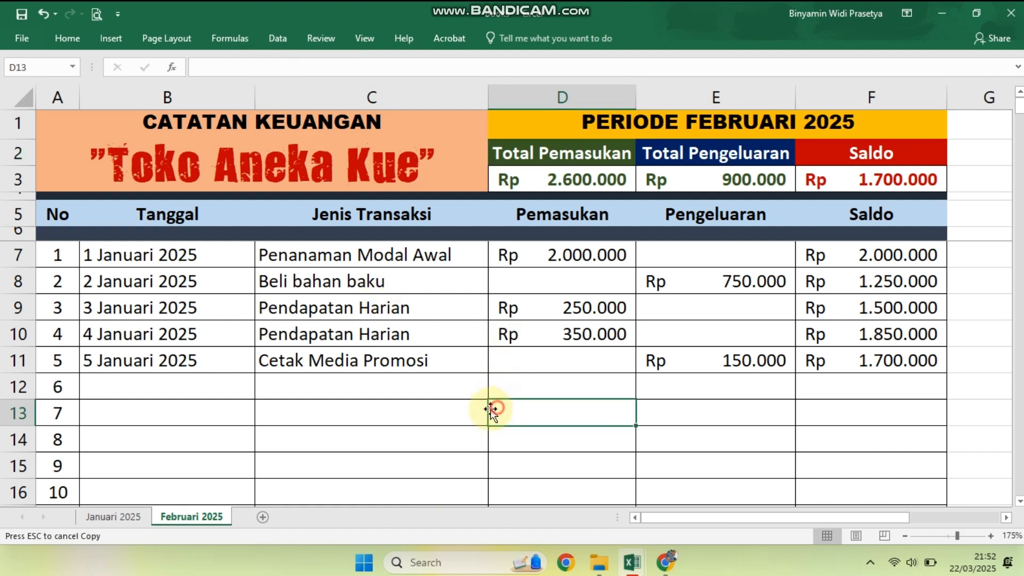
Clear the copied transaction entries in B8:E12 and set the first transaction's date in B7 to 1 Februari 2025.
left_click_drag(154, 282, 760, 384)
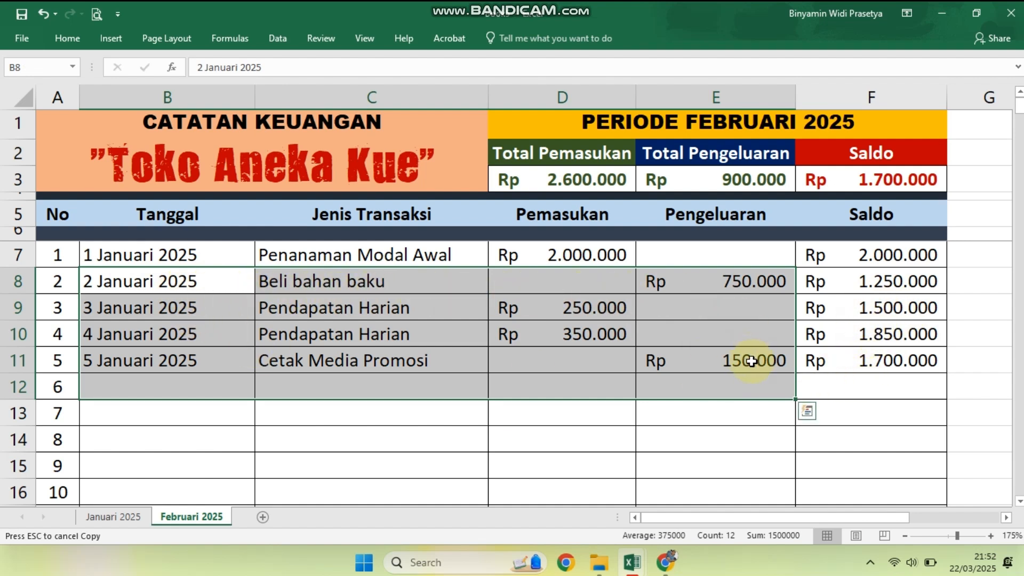
key("Delete")
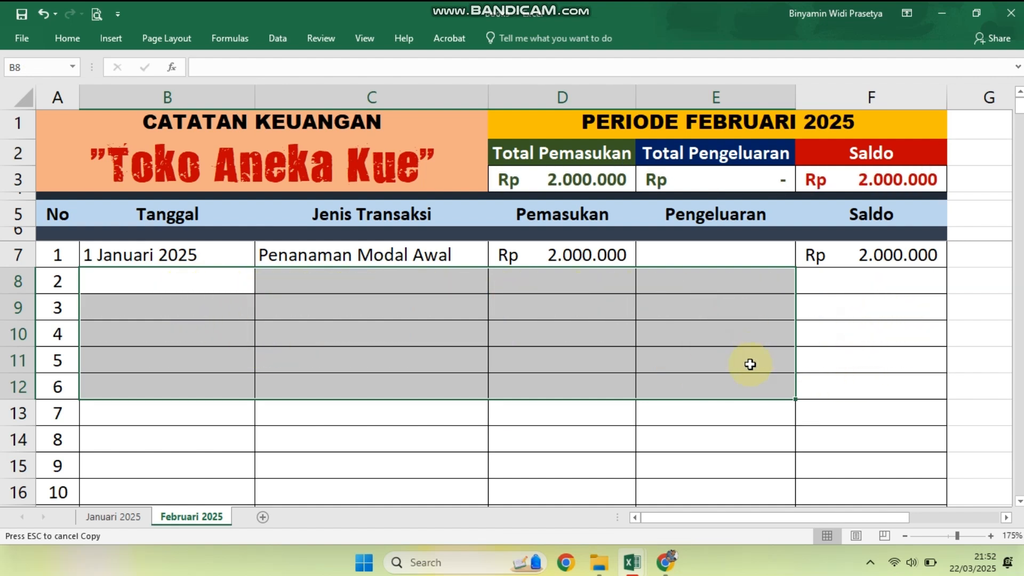
left_click(165, 255)
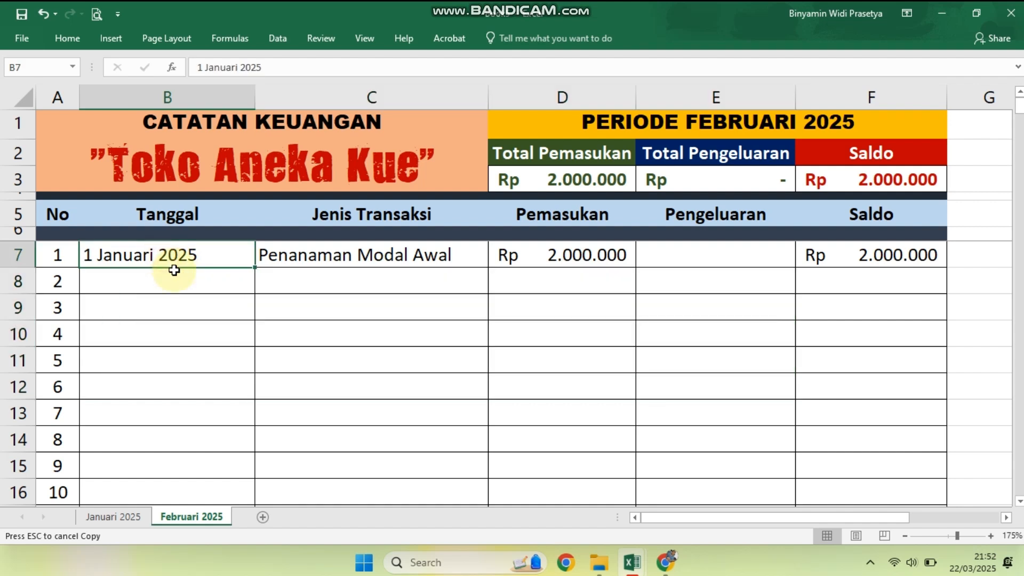
type("1 Feb")
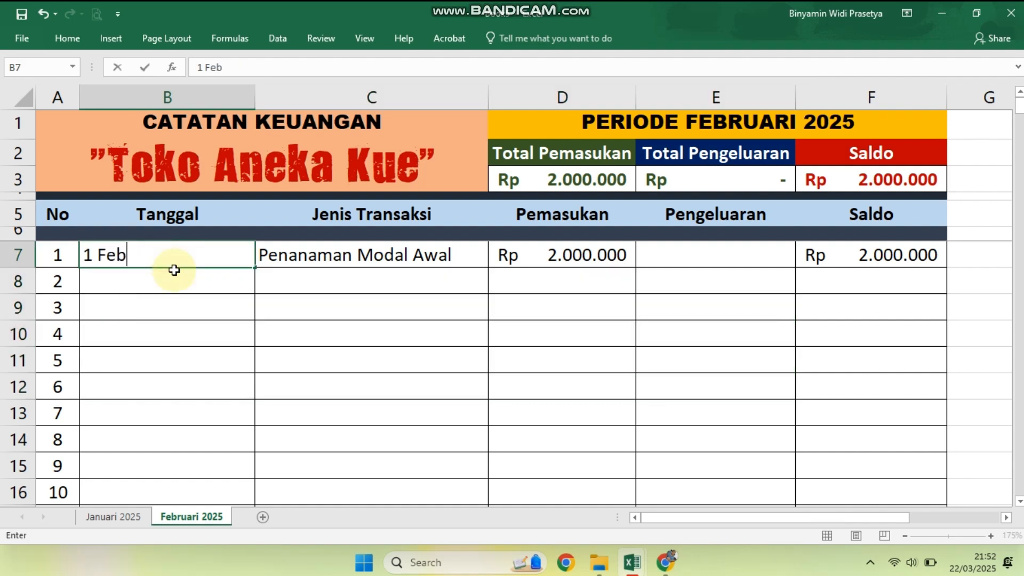
type("ruari 20")
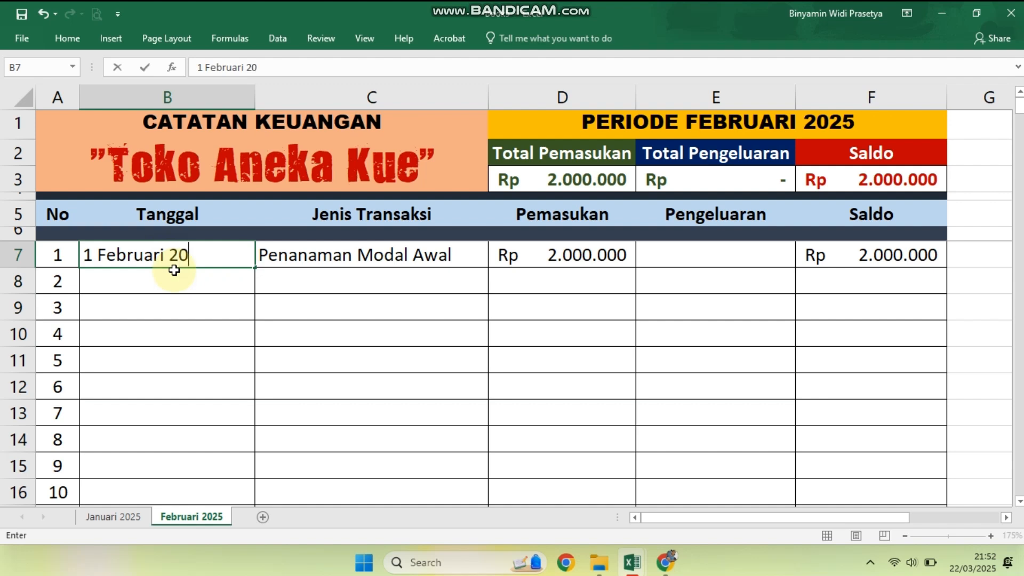
Replace the first transaction's description in C7 with Saldo Januari 2025.
left_click(332, 263)
key("ctrl+c")
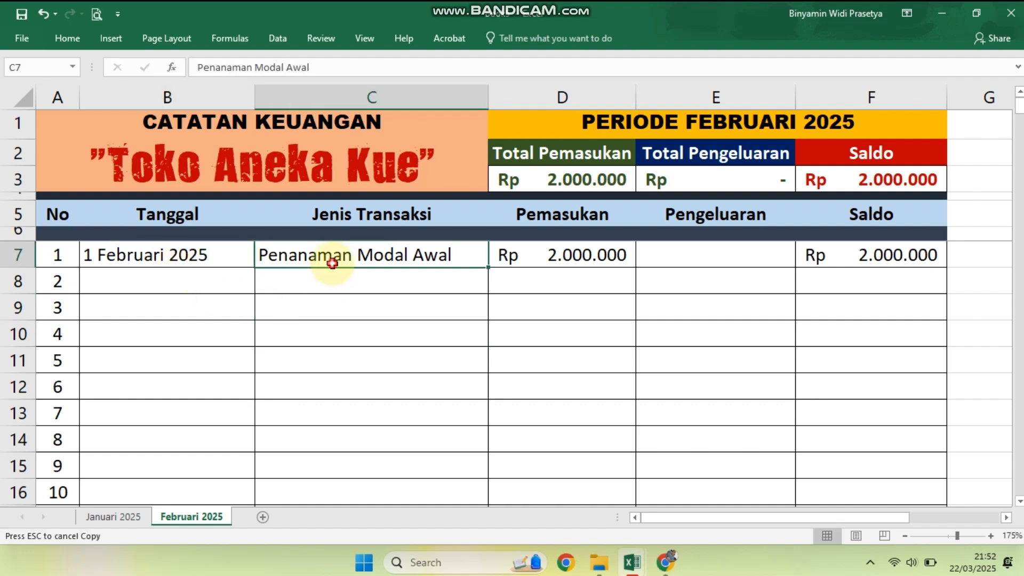
type("Saldo")
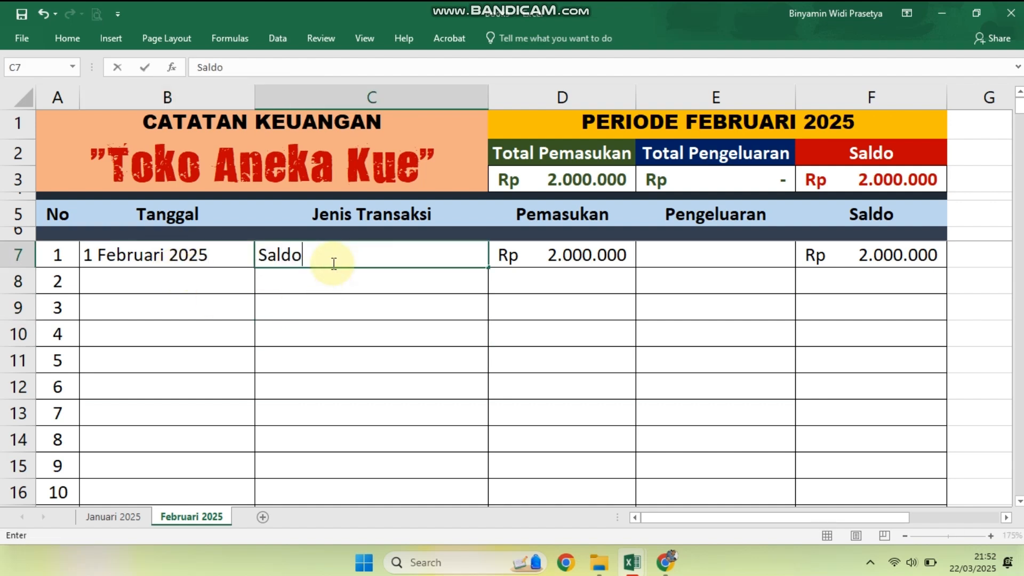
type(" Januari 202")
type("5")
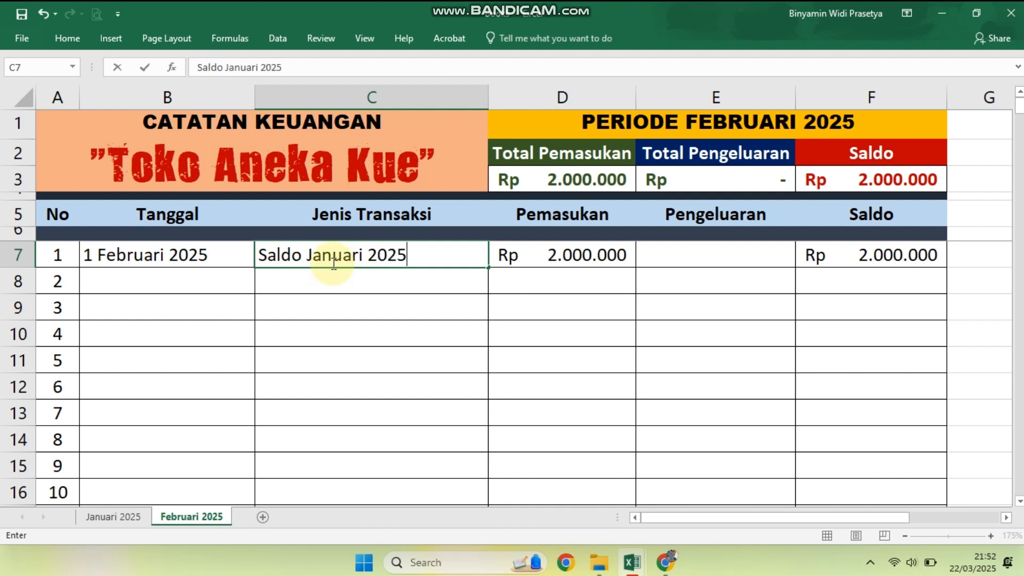
left_click(395, 340)
key("ctrl+c")
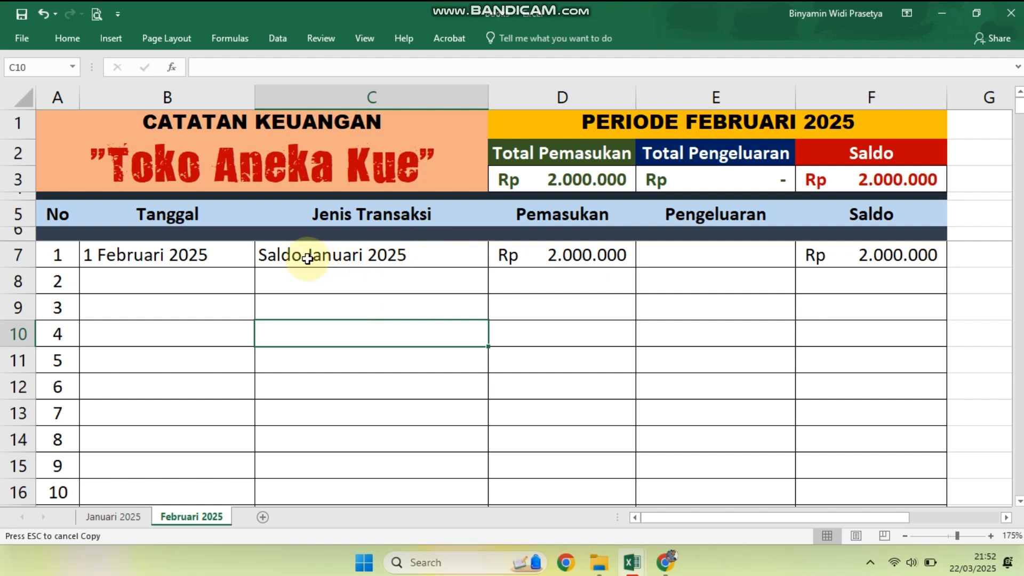
Replace the first transaction's Pemasukan amount in D7 with a link to the final balance, ='Januari 2025'!F3.
left_click(576, 260)
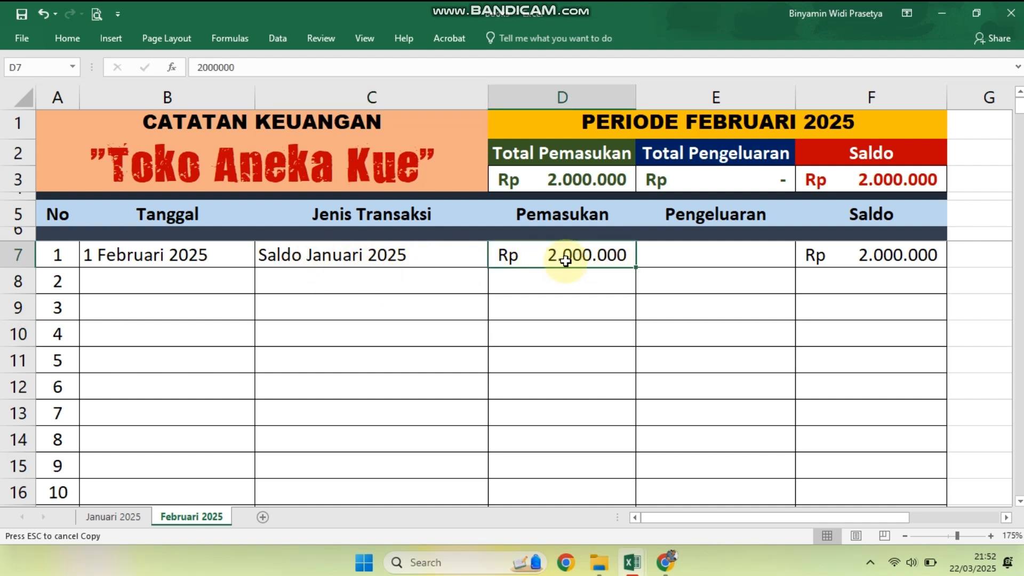
key("Delete")
left_click(552, 318)
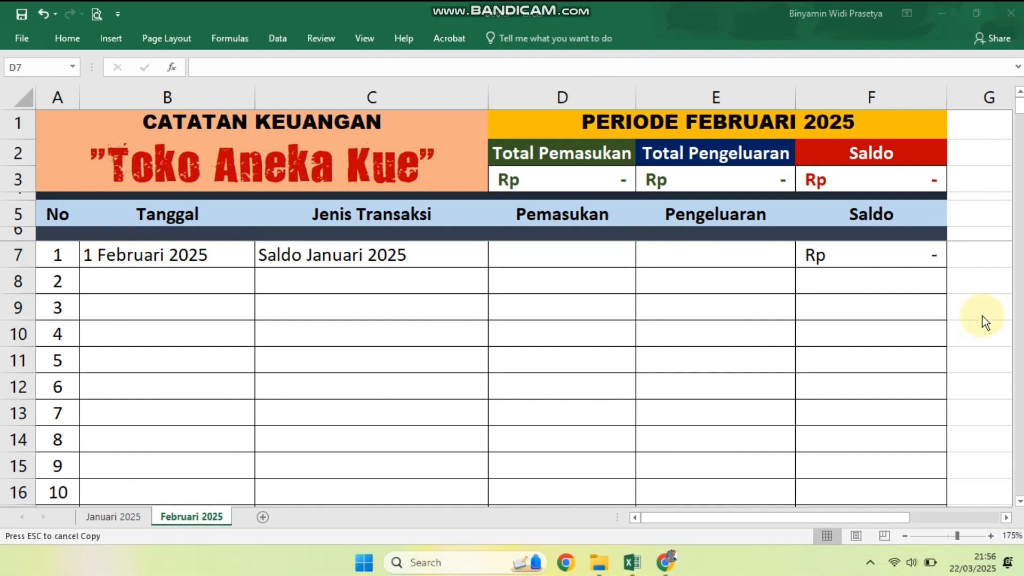
left_click(580, 253)
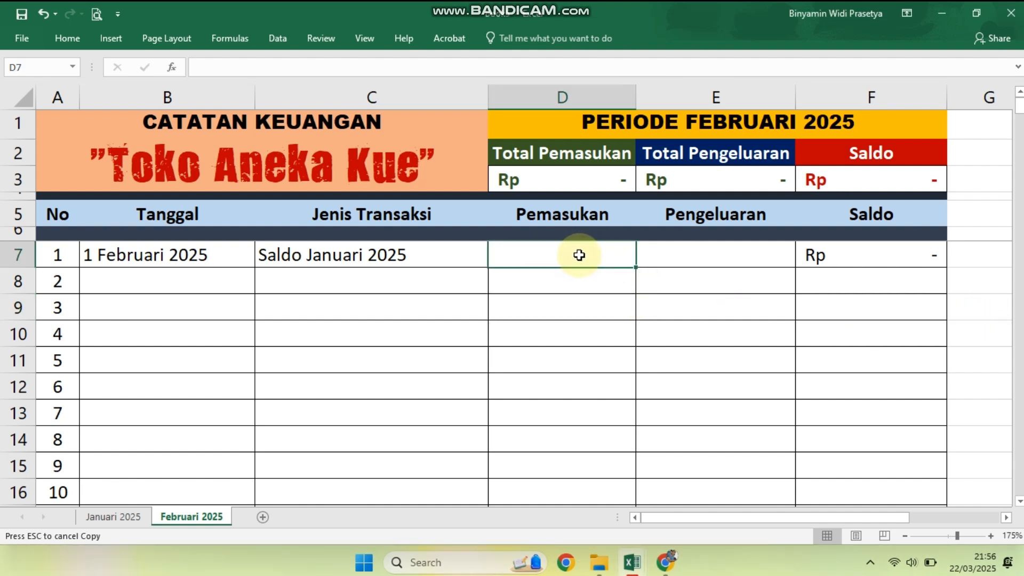
type("=")
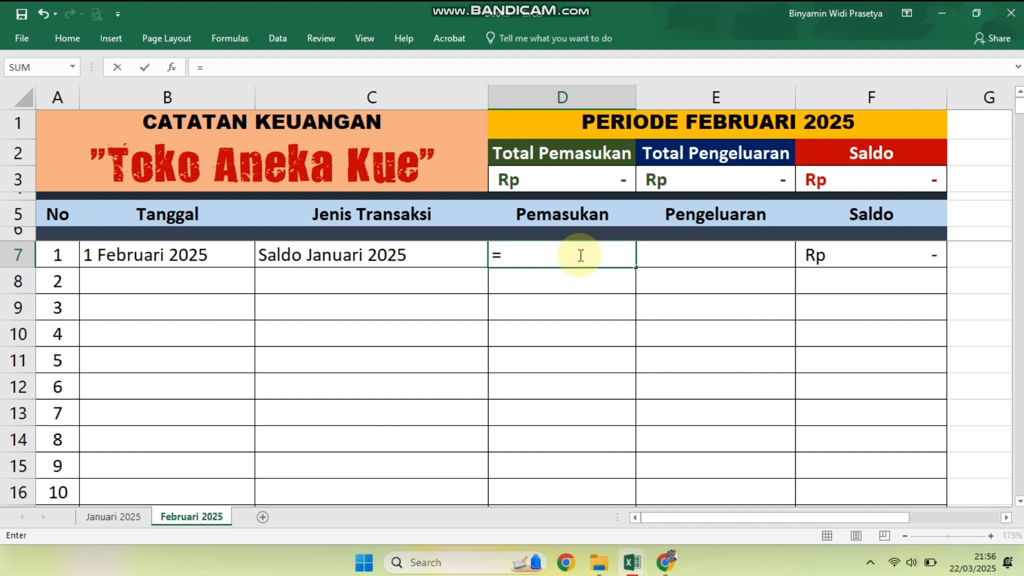
left_click(114, 516)
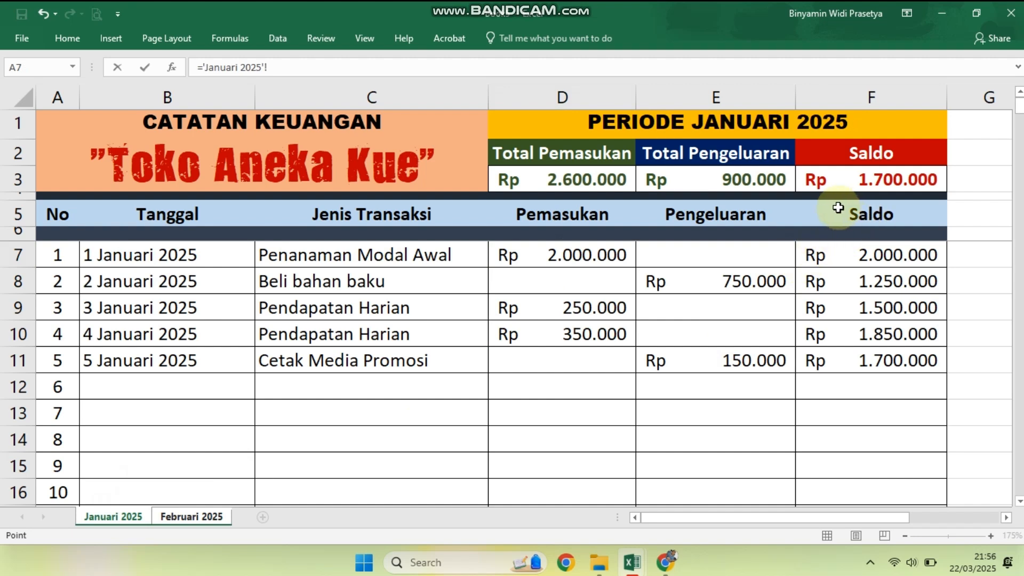
left_click(870, 179)
key("Return")
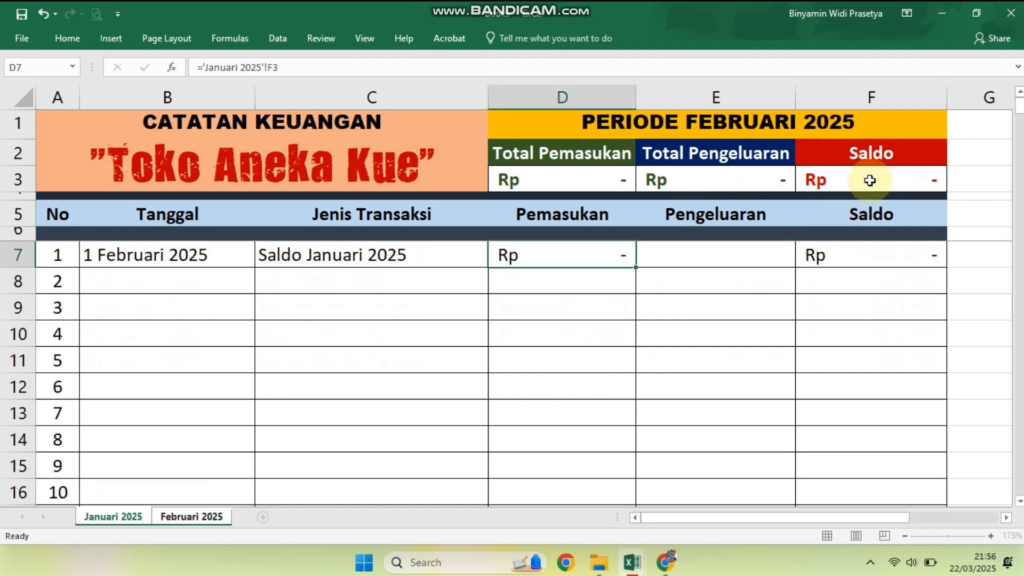
left_click(586, 336)
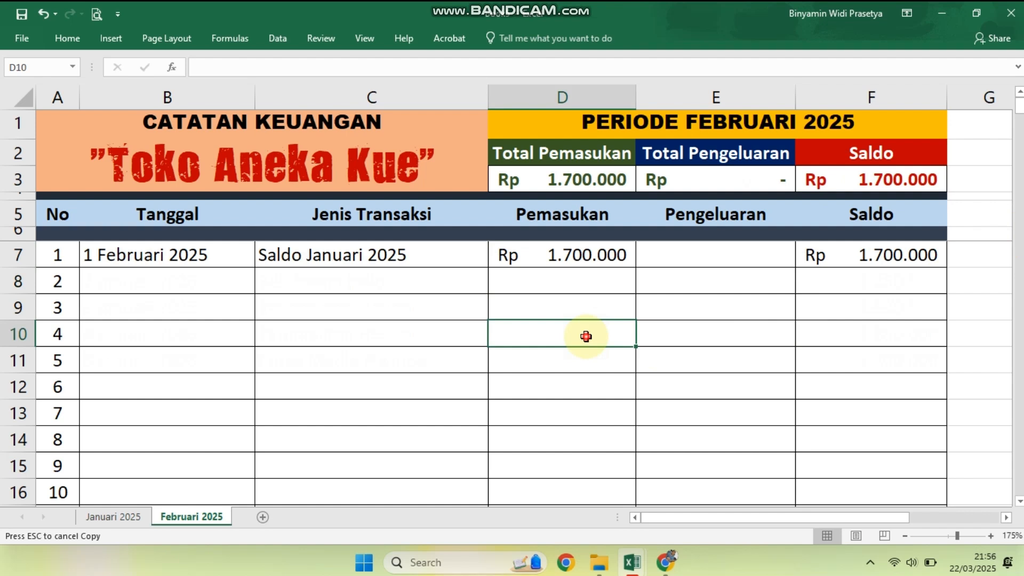
left_click(579, 253)
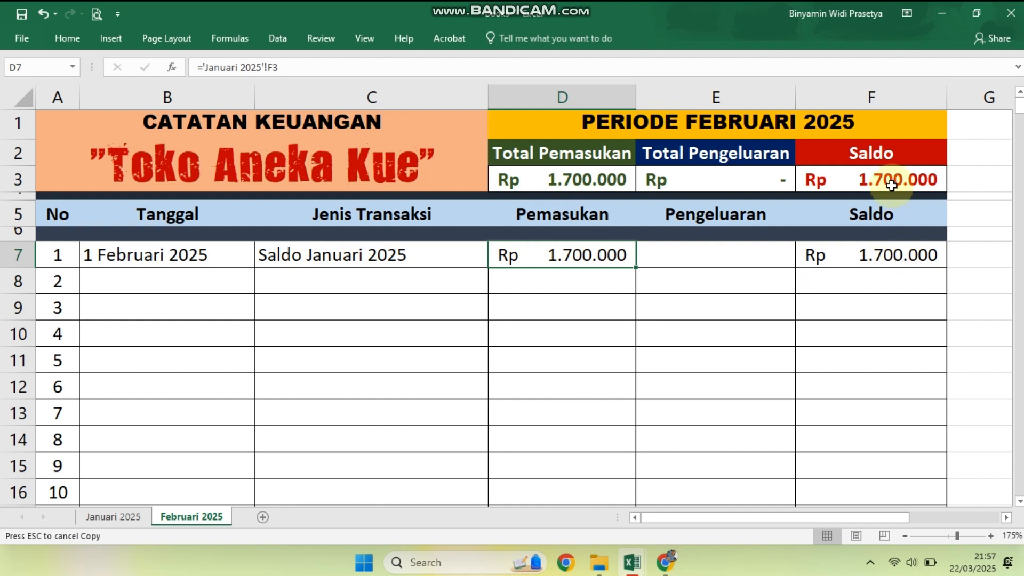
Record the second transaction in row 8 as 2 Februari 2025, Pembelian Bahan Baku, with a Pengeluaran of 850000.
left_click(190, 285)
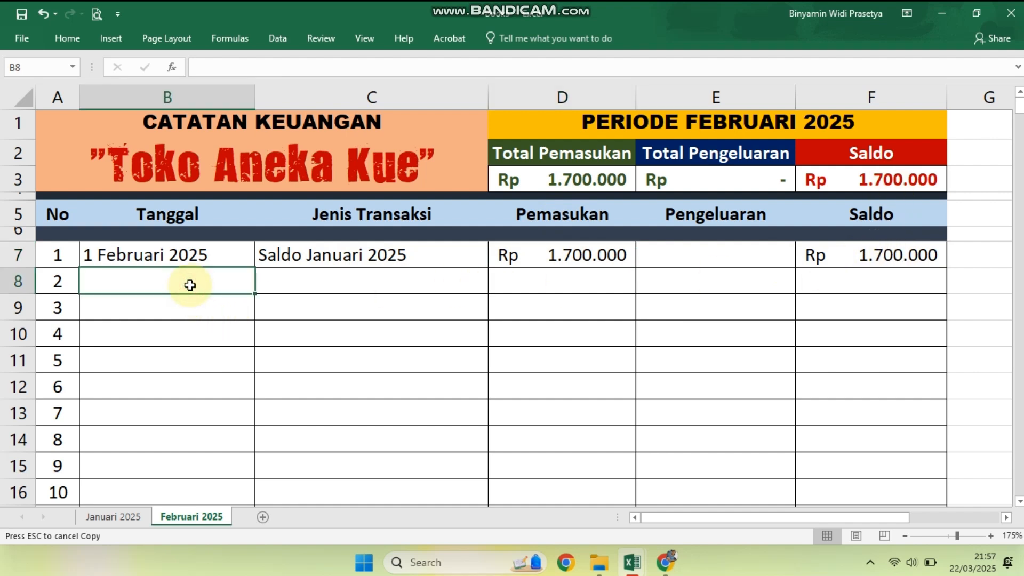
type("2 Fe")
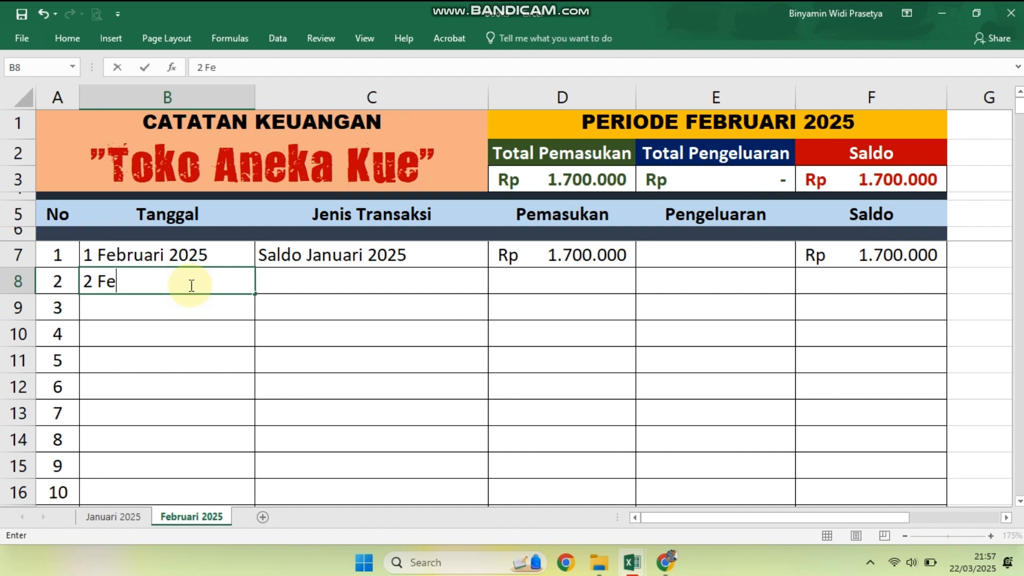
type("bruari")
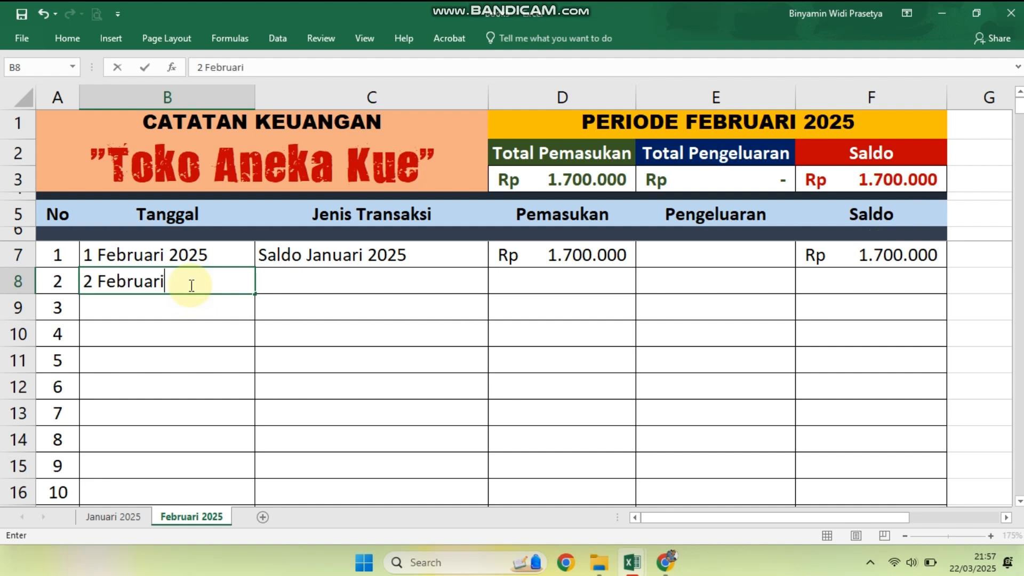
type(" 2025")
left_click(331, 287)
key("ctrl+c")
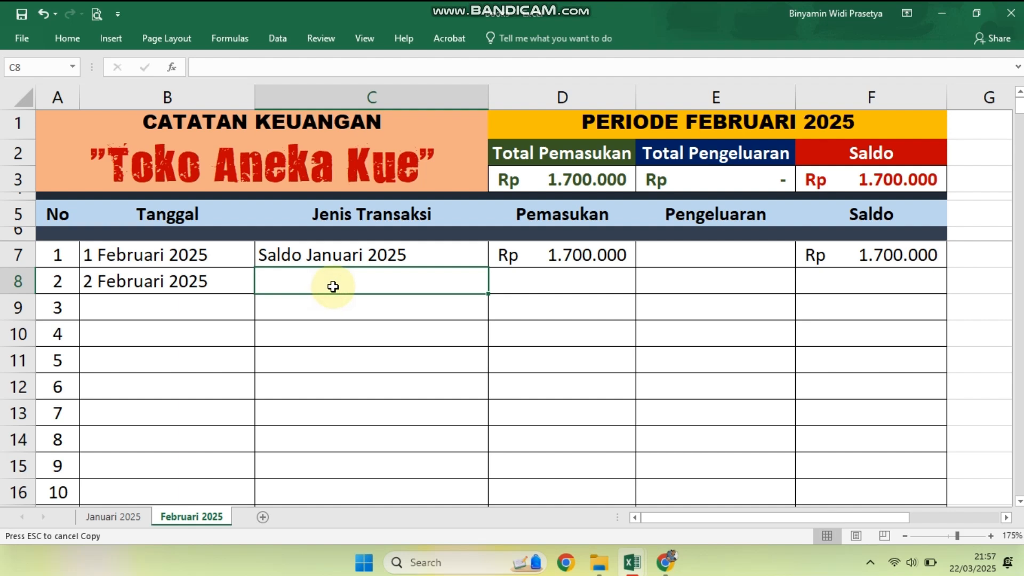
type("Pembel")
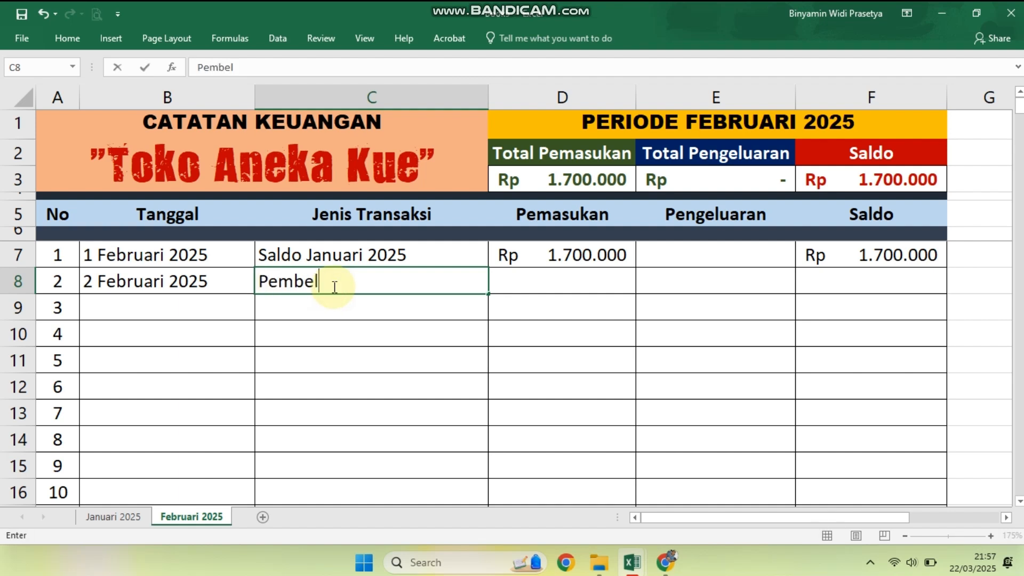
type("ian Bahan Baku")
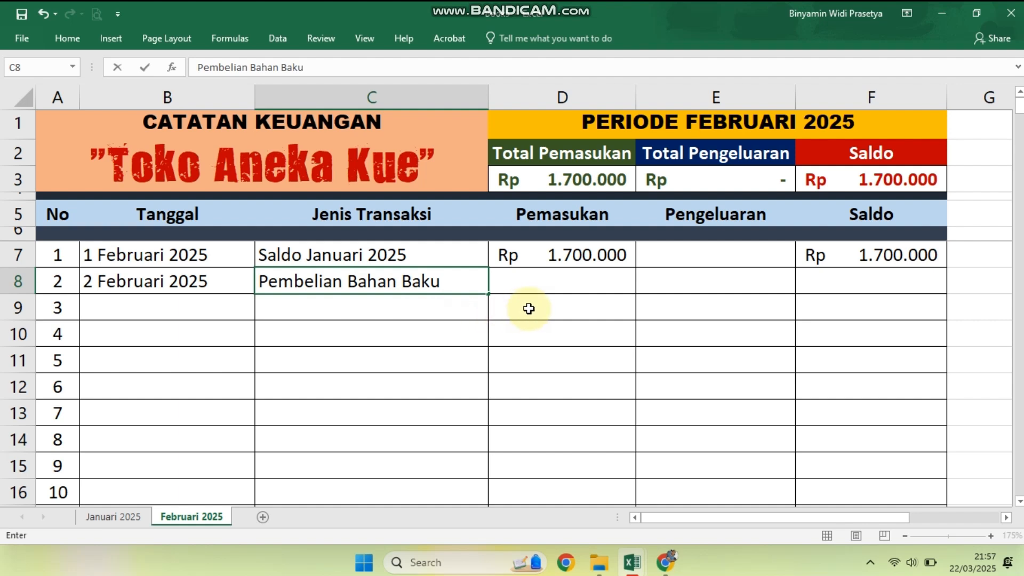
left_click(673, 293)
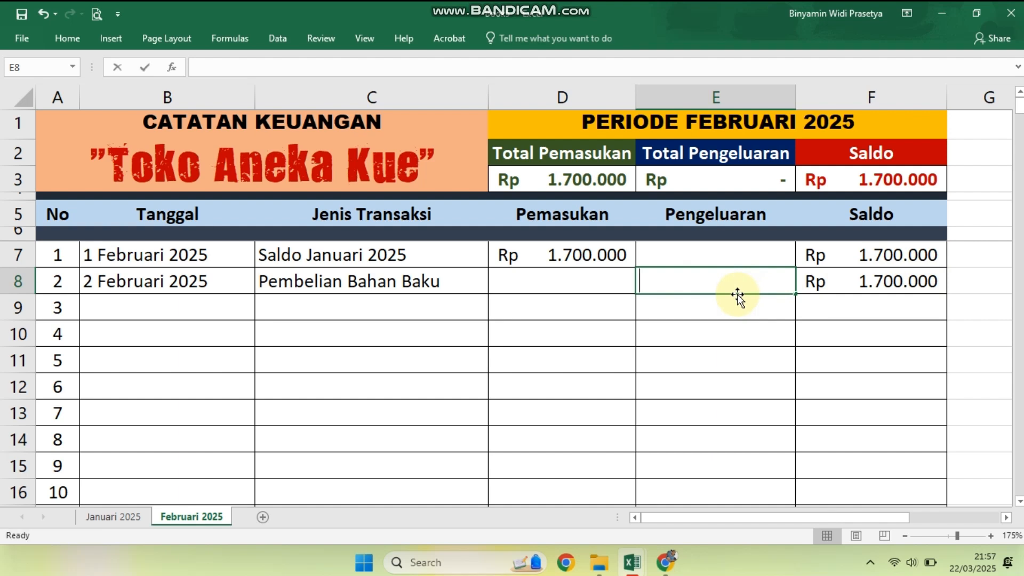
type("850000")
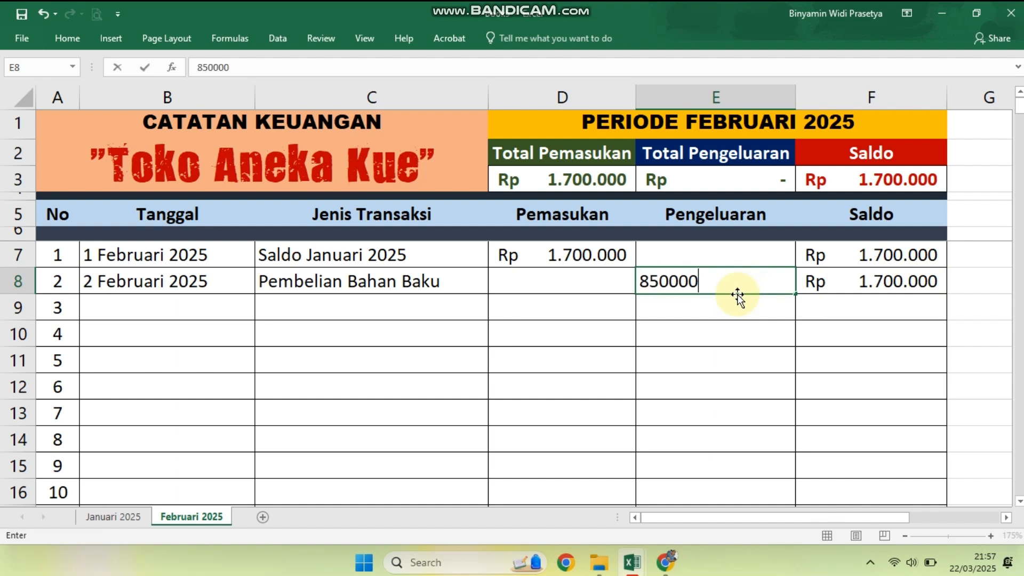
key("Return")
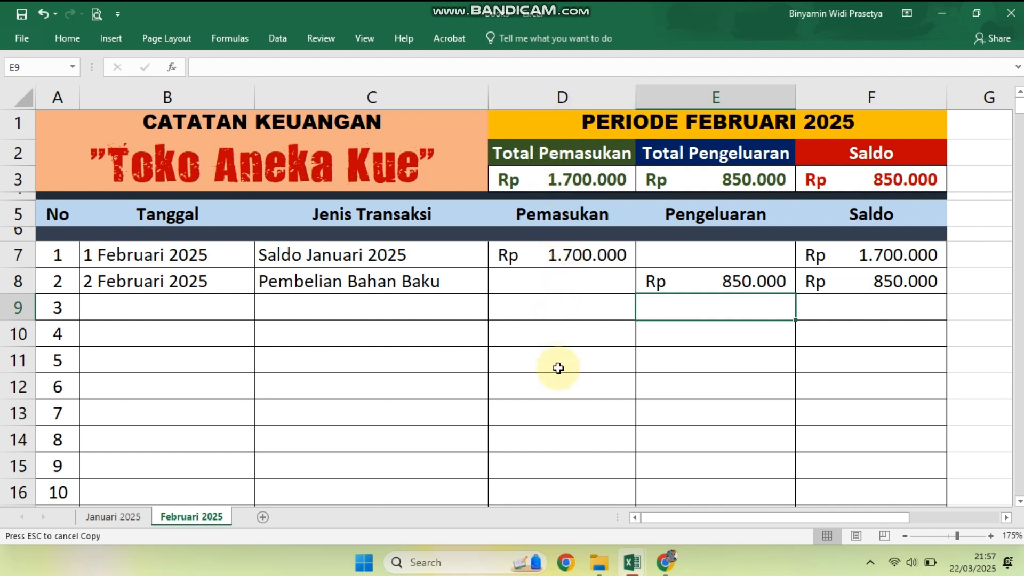
Examine the total income and balance cells of the February summary, and compare the Januari 2025 and Februari 2025 sheets.
left_click(570, 181)
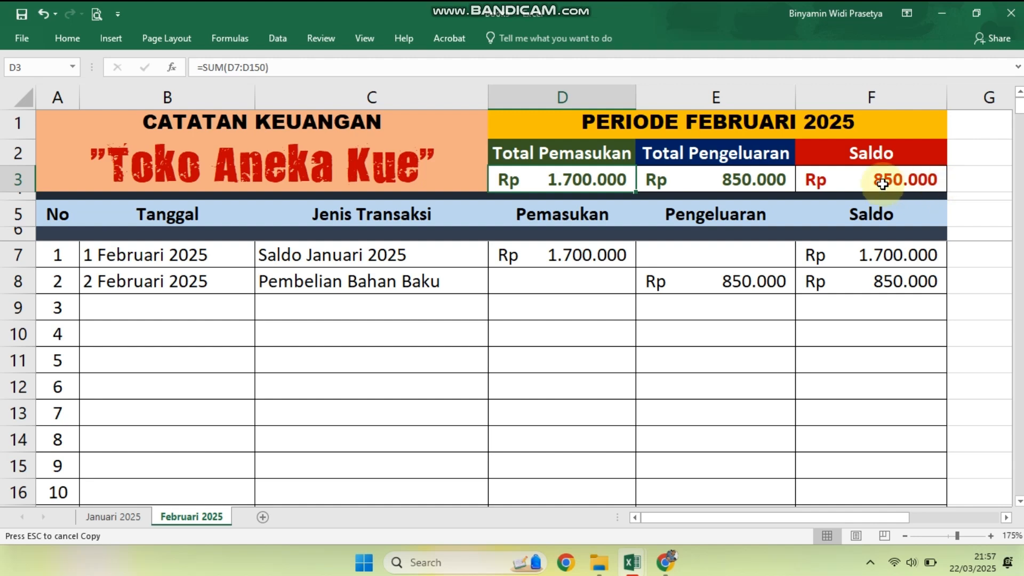
left_click(918, 182)
left_click(674, 384)
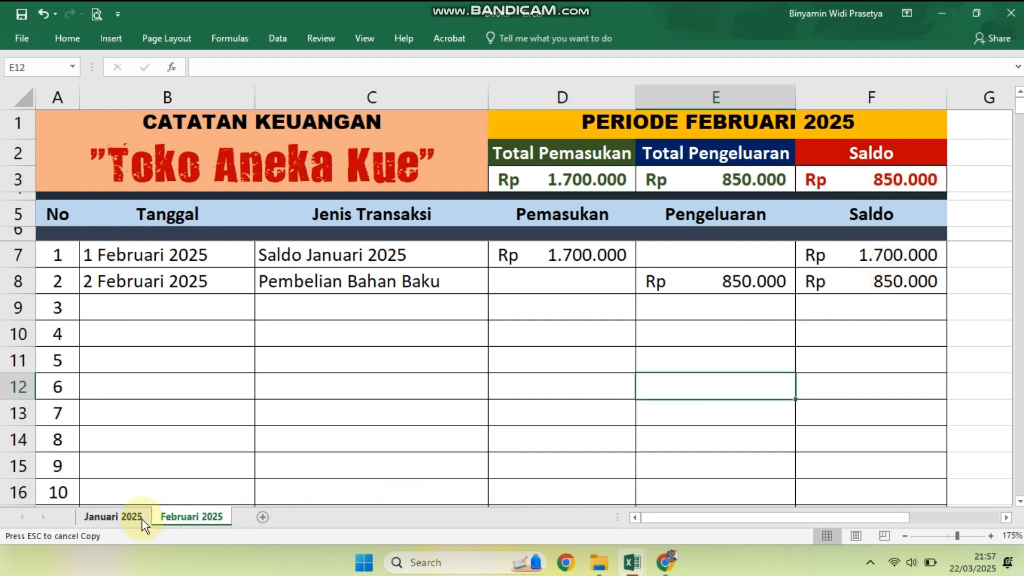
left_click(105, 516)
left_click(187, 516)
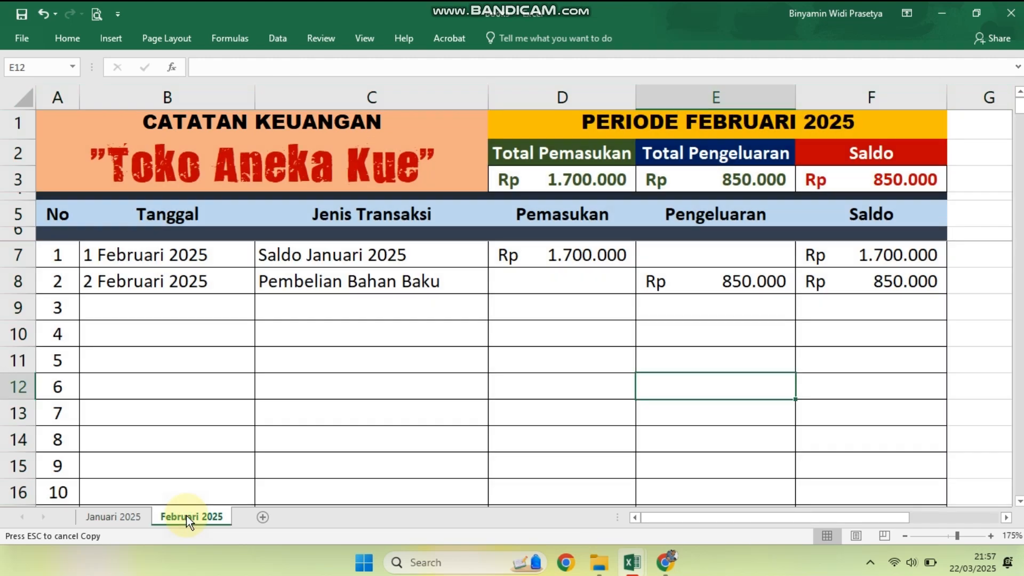
left_click(96, 522)
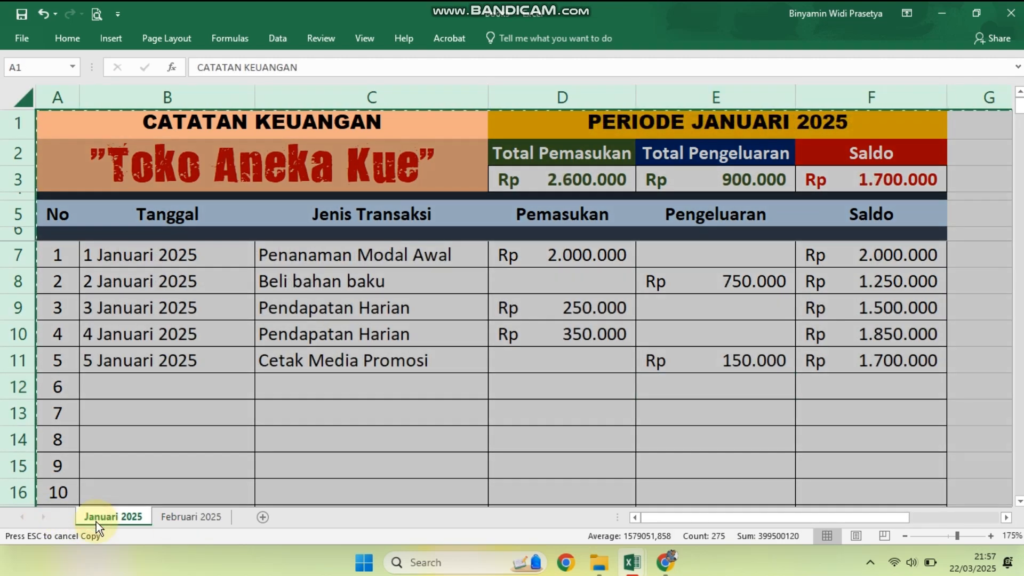
left_click(342, 453)
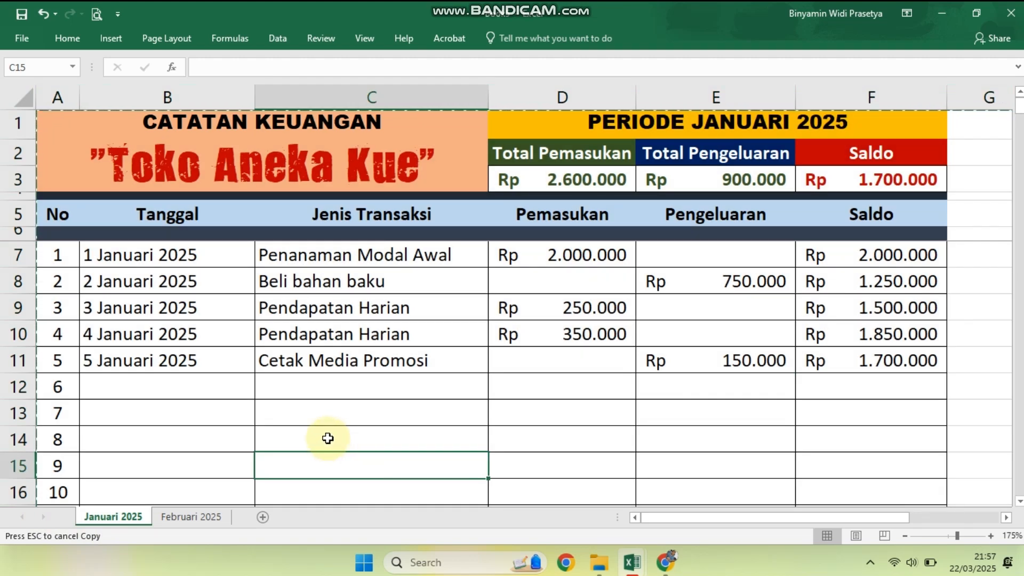
left_click(198, 516)
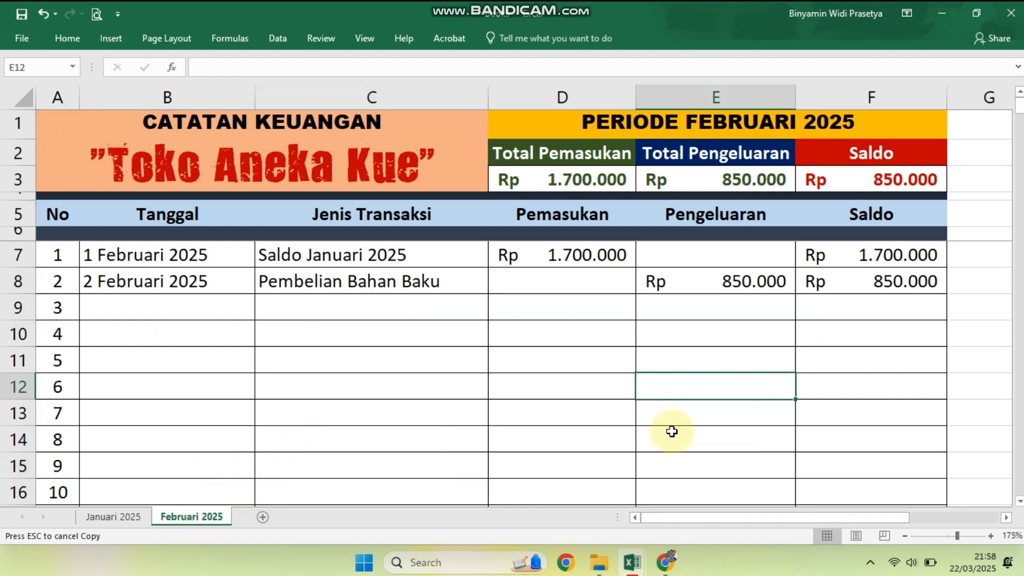